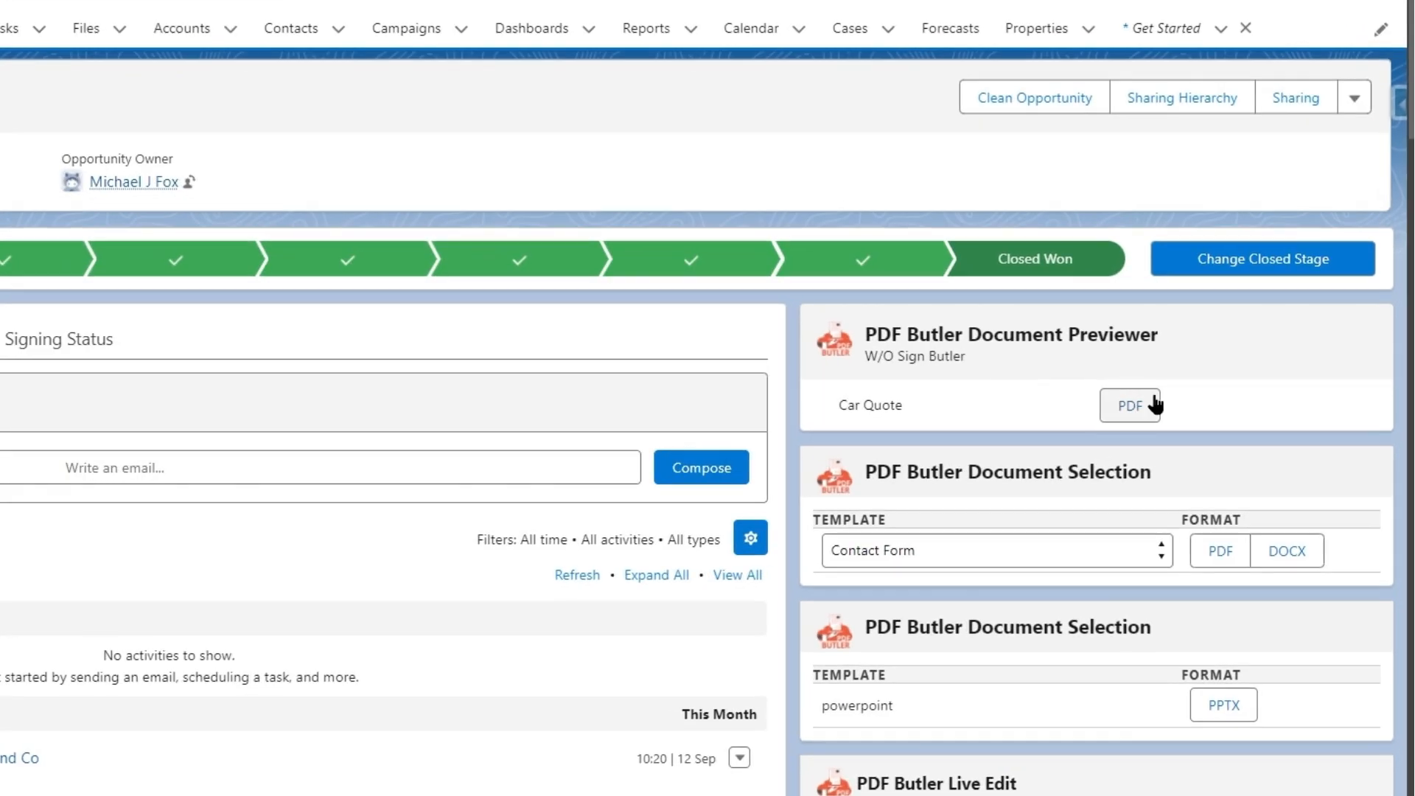
# Preview the Car Quote PDF and open the email draft with the quote attached.
pyautogui.click(1208, 403)
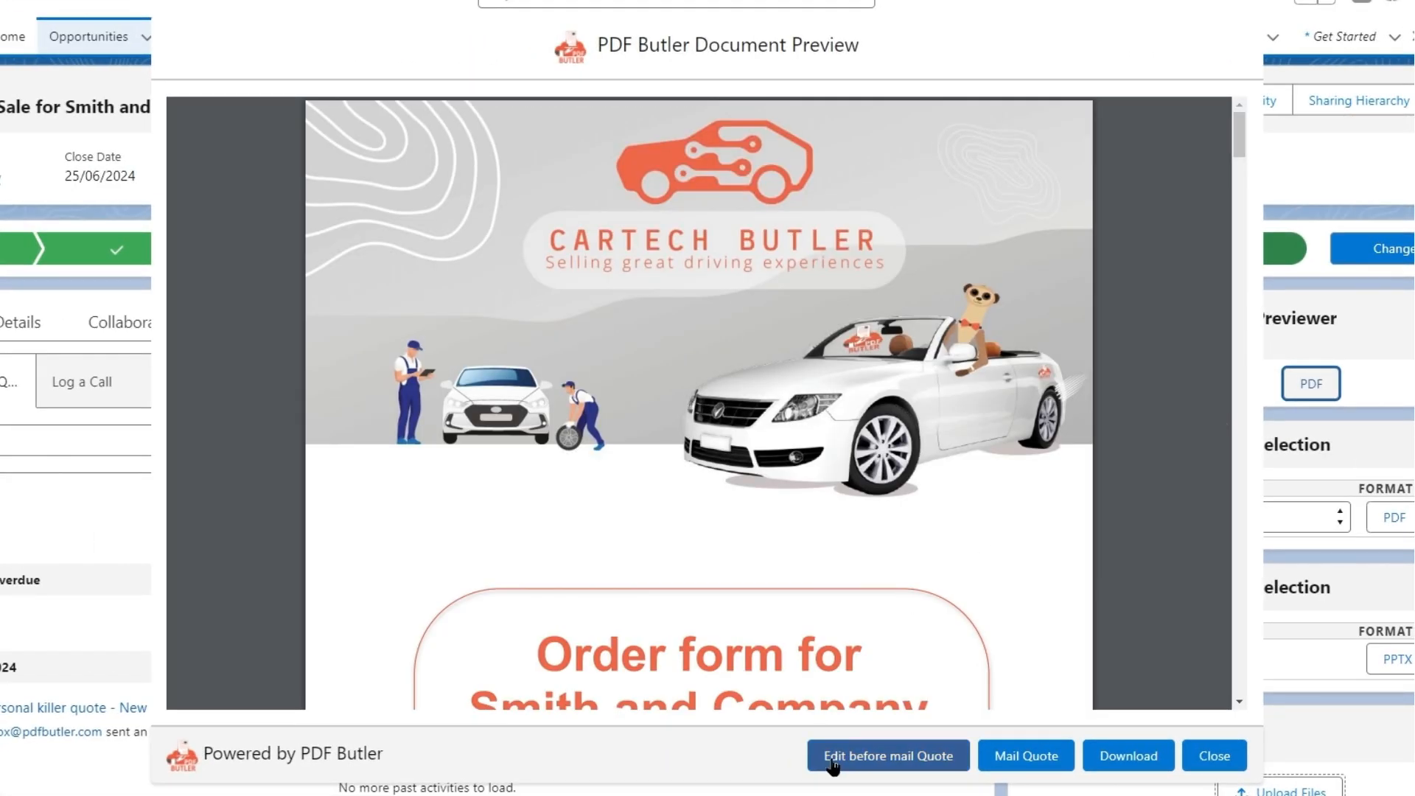
pyautogui.click(833, 759)
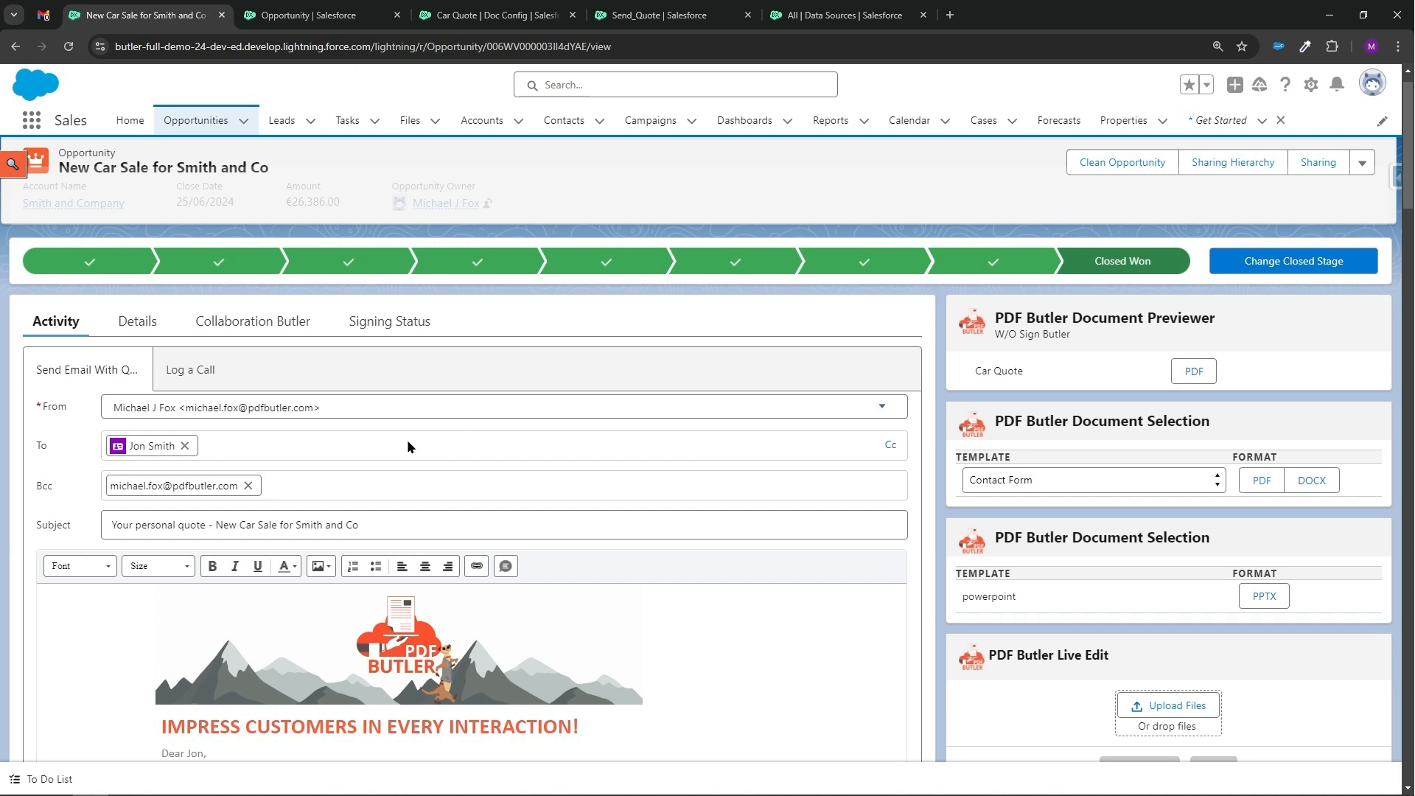
# Review the drafted quote email and the opportunity's details.
pyautogui.scroll(-3, 483, 451)
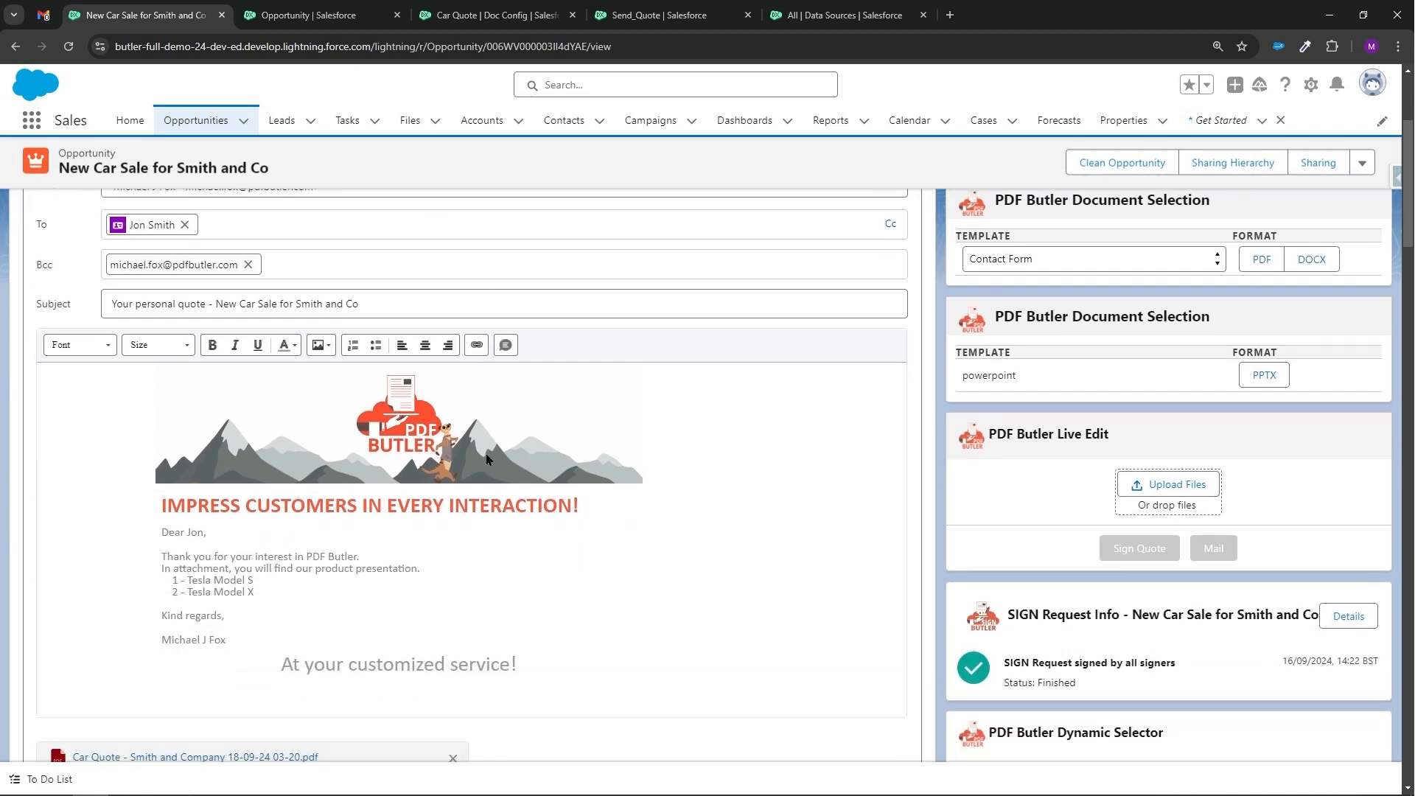
pyautogui.scroll(4, 485, 454)
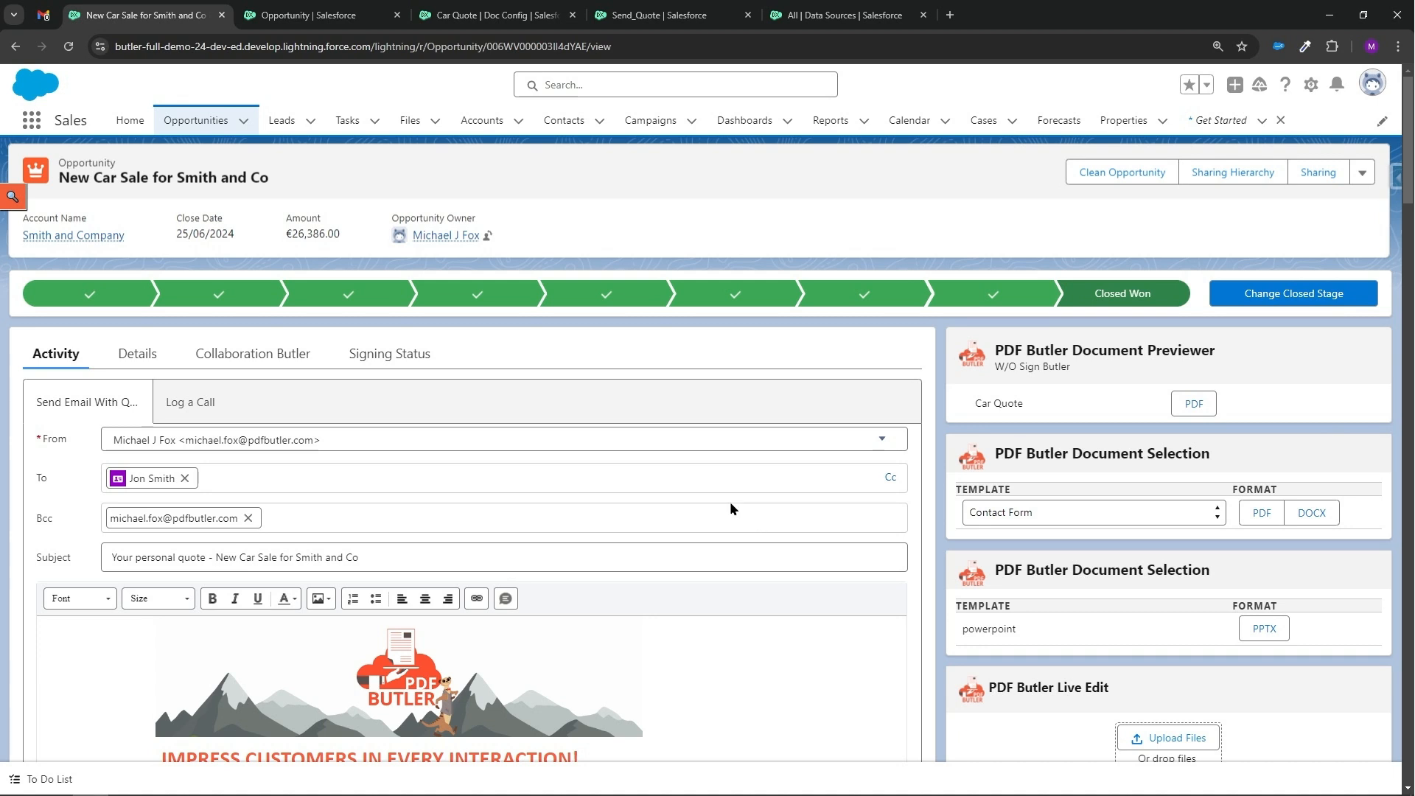
pyautogui.click(69, 46)
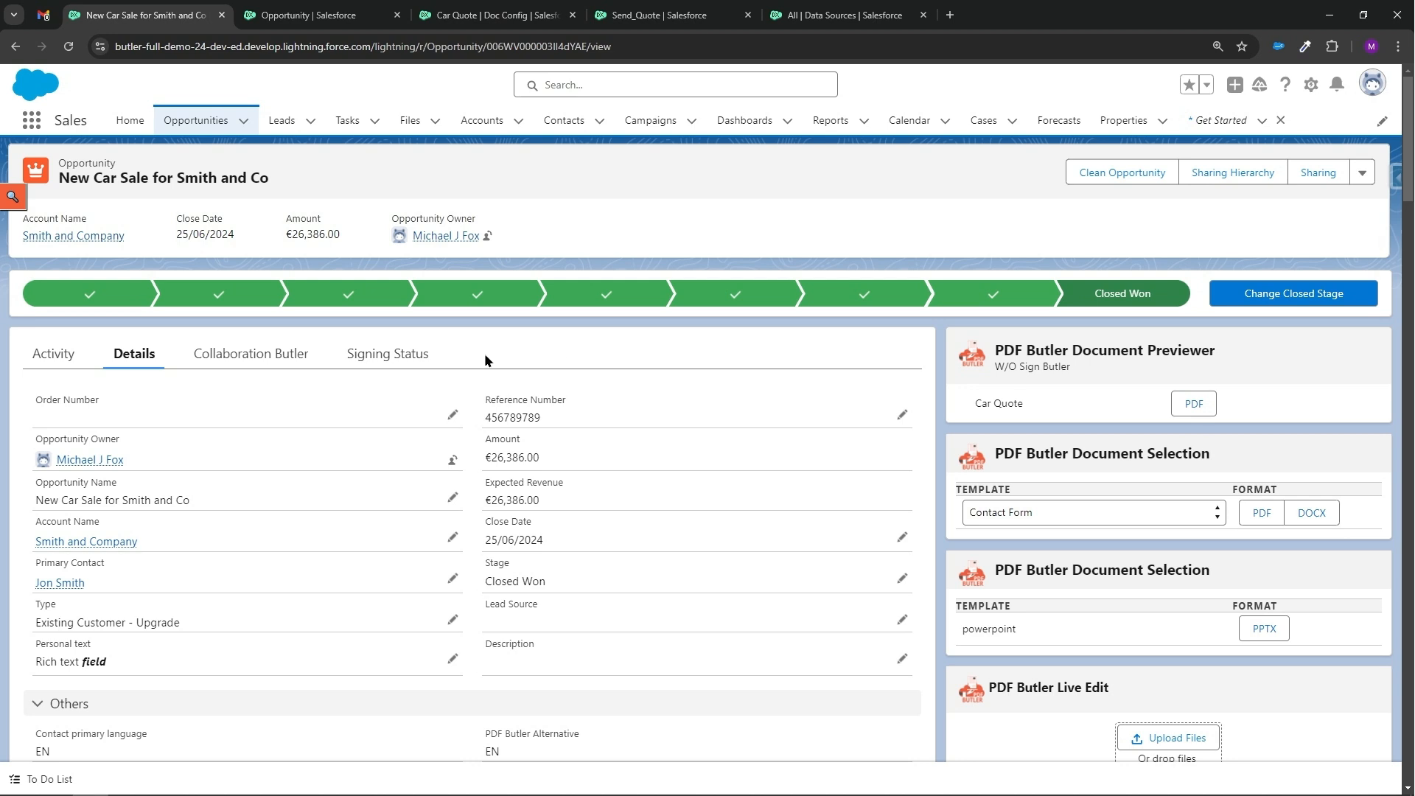
pyautogui.click(46, 354)
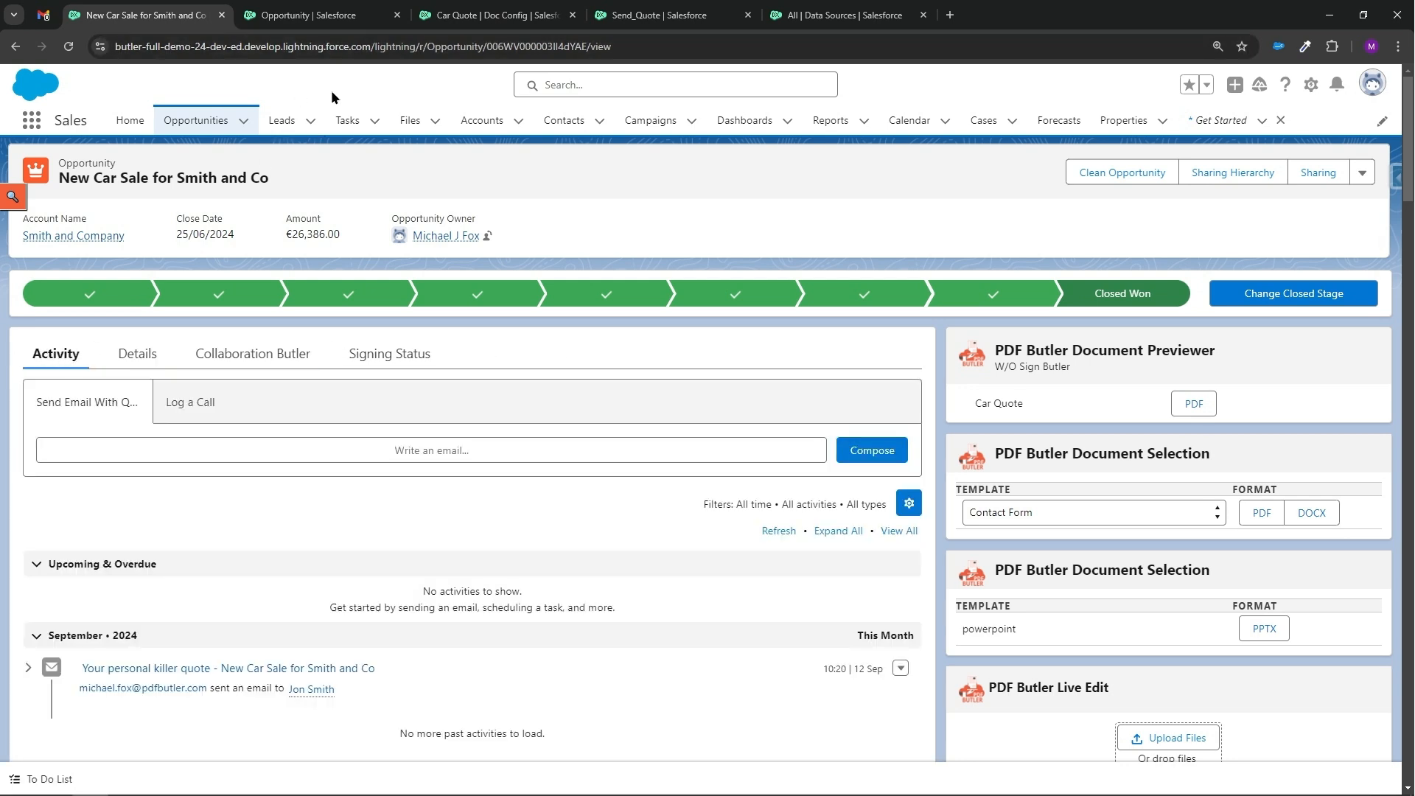
# Examine the Send_Quote email template's subject and body.
pyautogui.click(659, 15)
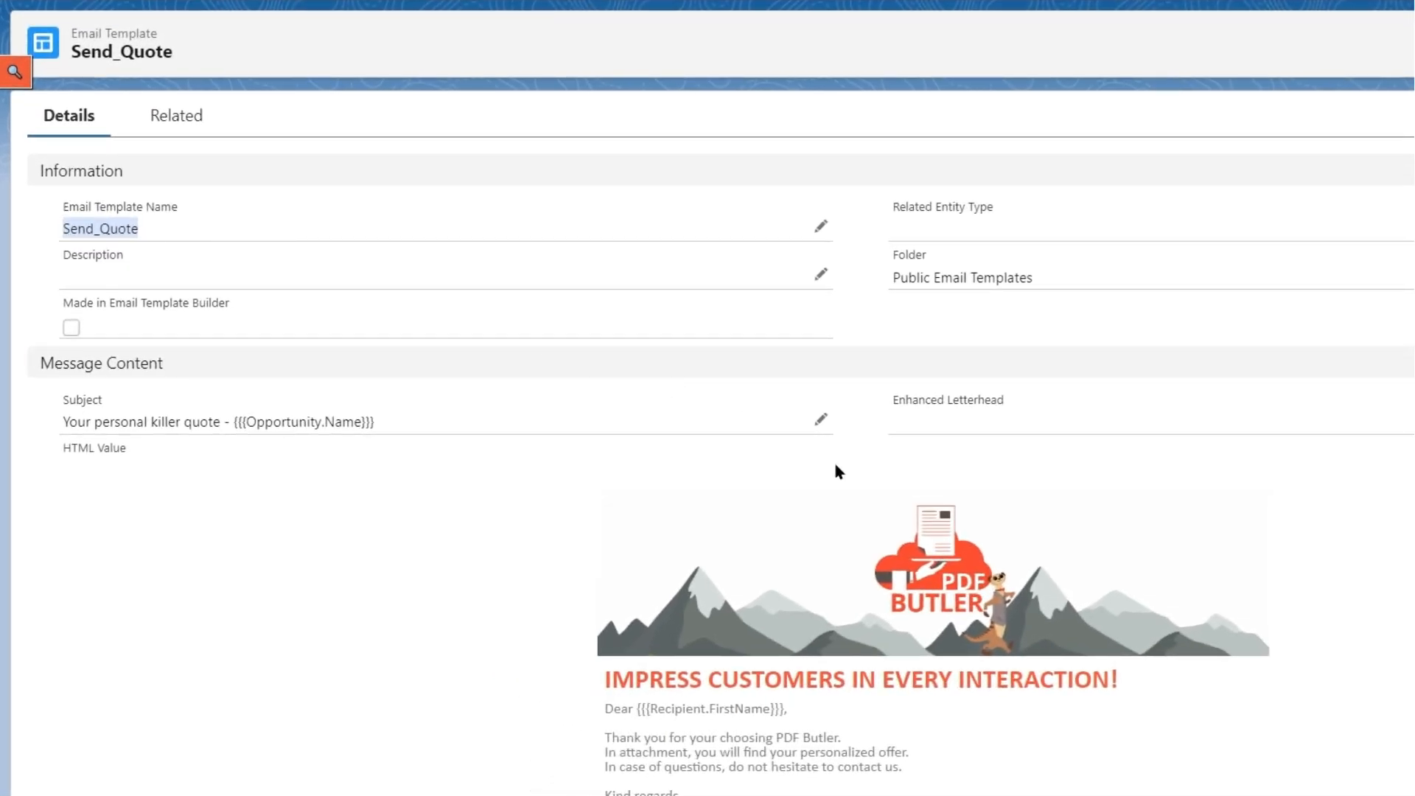
pyautogui.scroll(-3, 838, 472)
pyautogui.scroll(3, 824, 600)
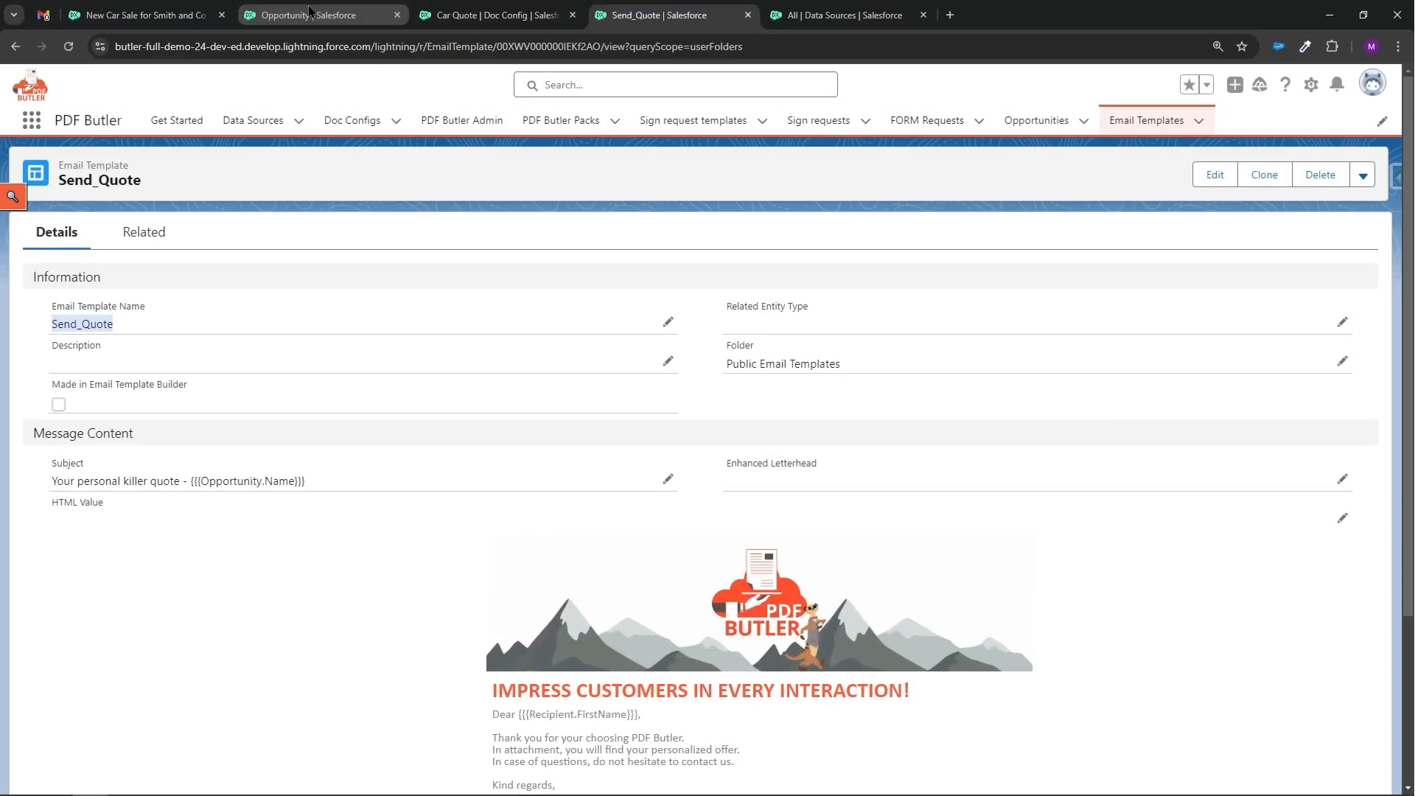
# Open the Send Email With Quote opportunity action's settings for editing.
pyautogui.click(310, 14)
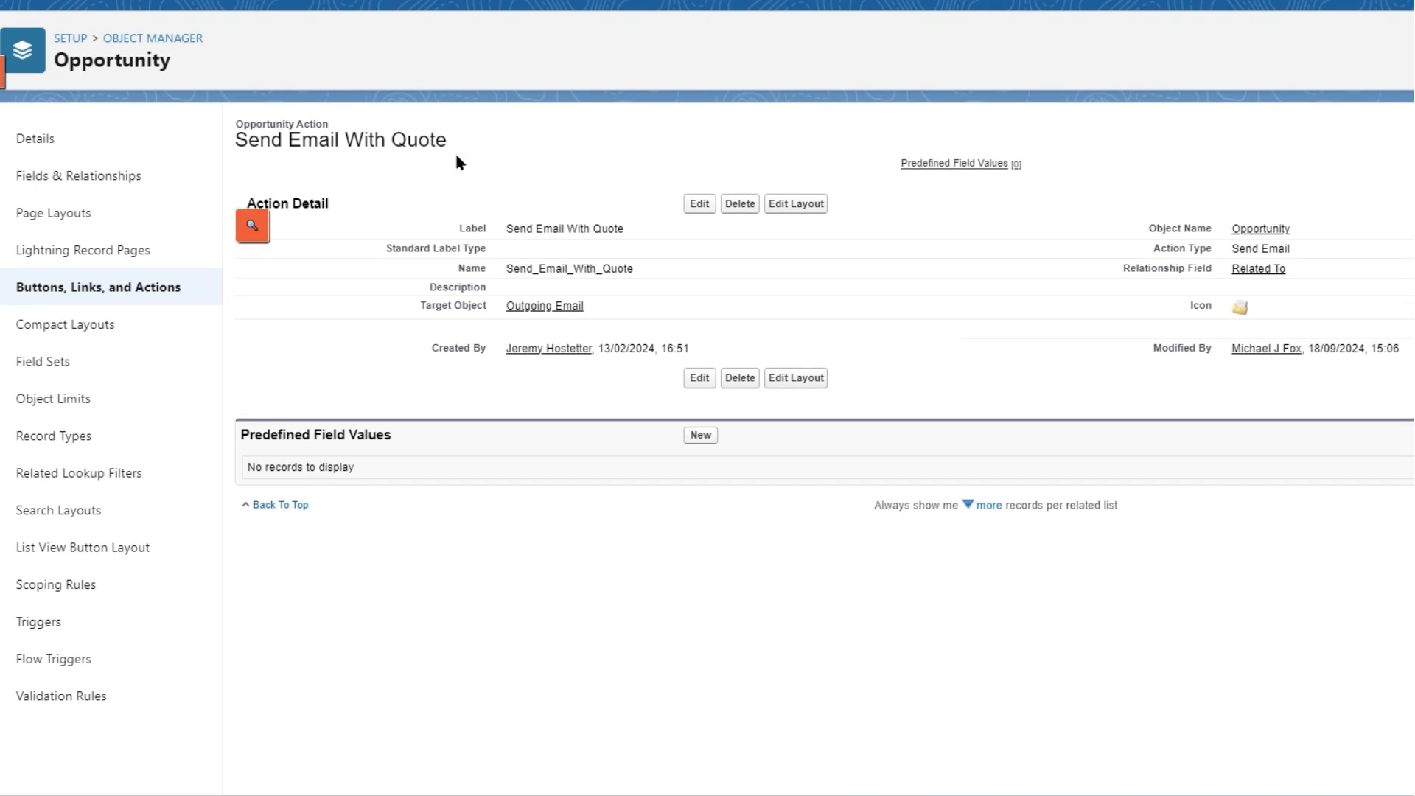
pyautogui.click(700, 206)
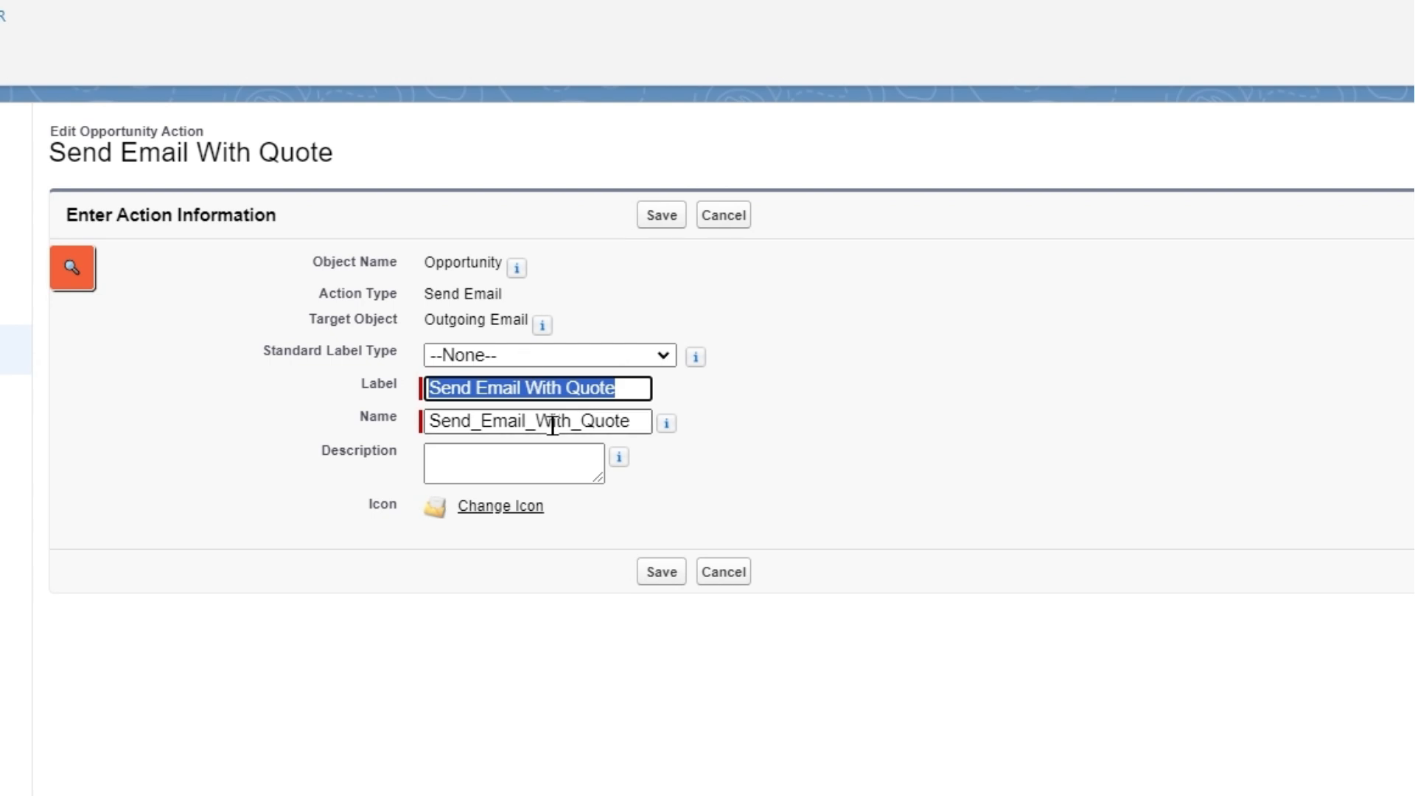
pyautogui.press('Tab')
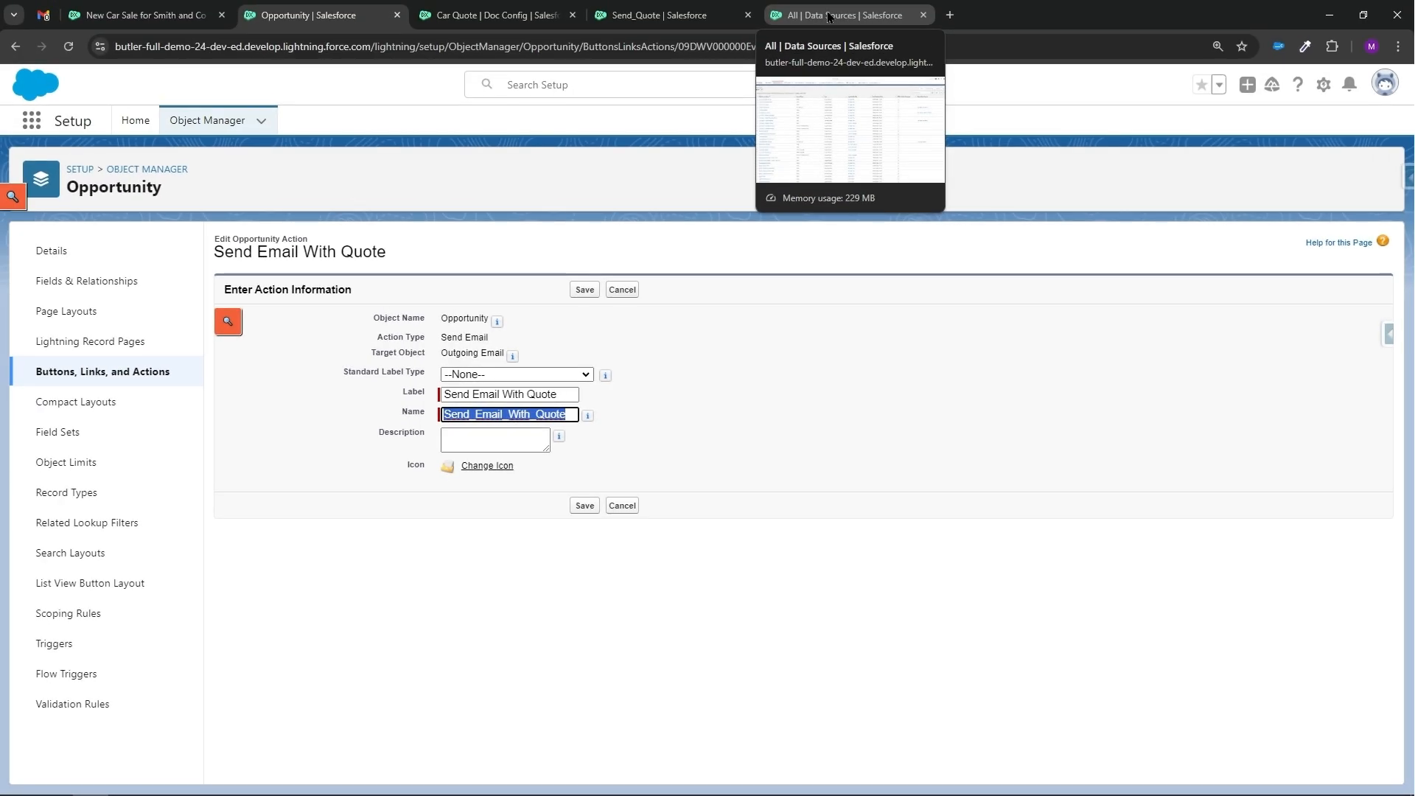
# Create a new PDF Butler Pack named 'Edit email before sending with car quote attached'.
pyautogui.click(828, 16)
pyautogui.click(492, 16)
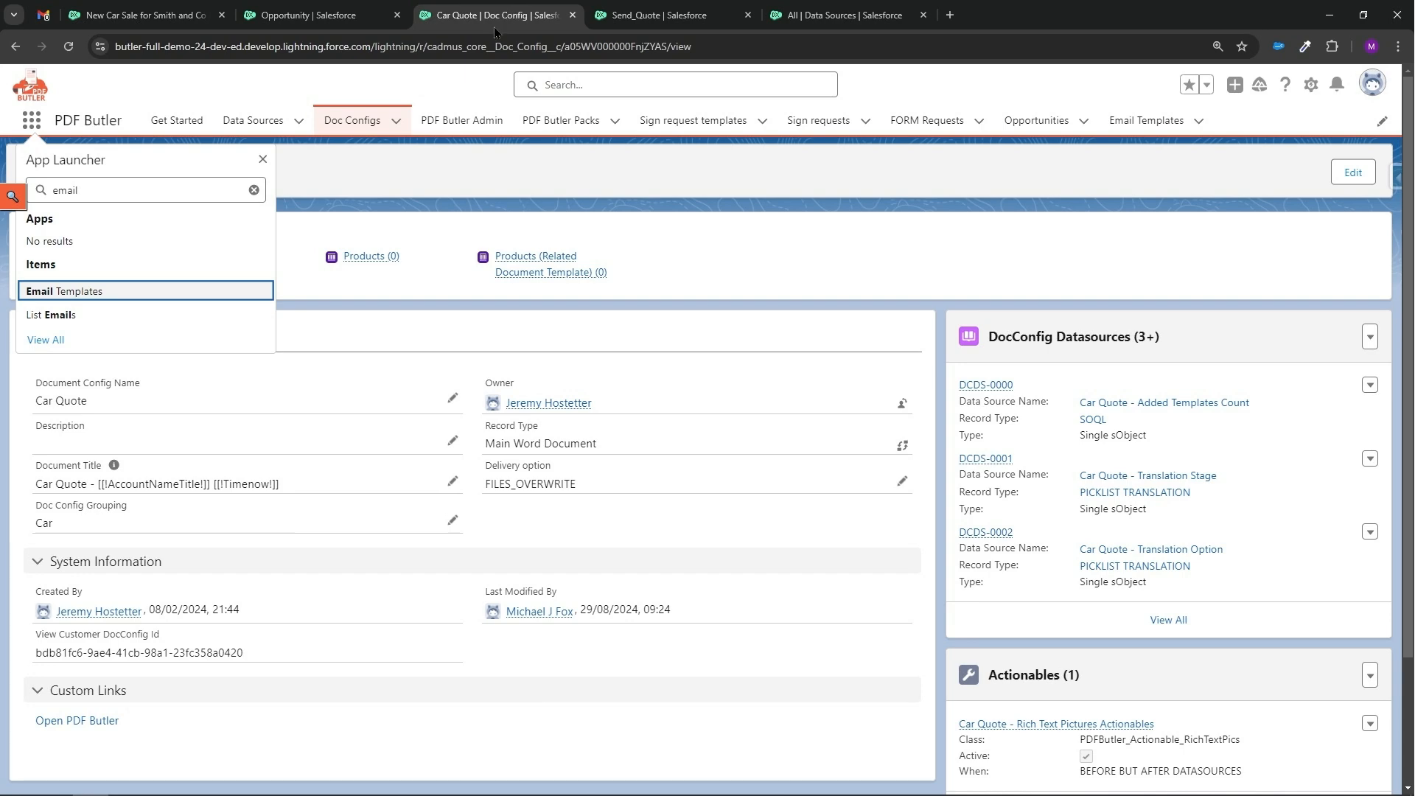
pyautogui.press('Escape')
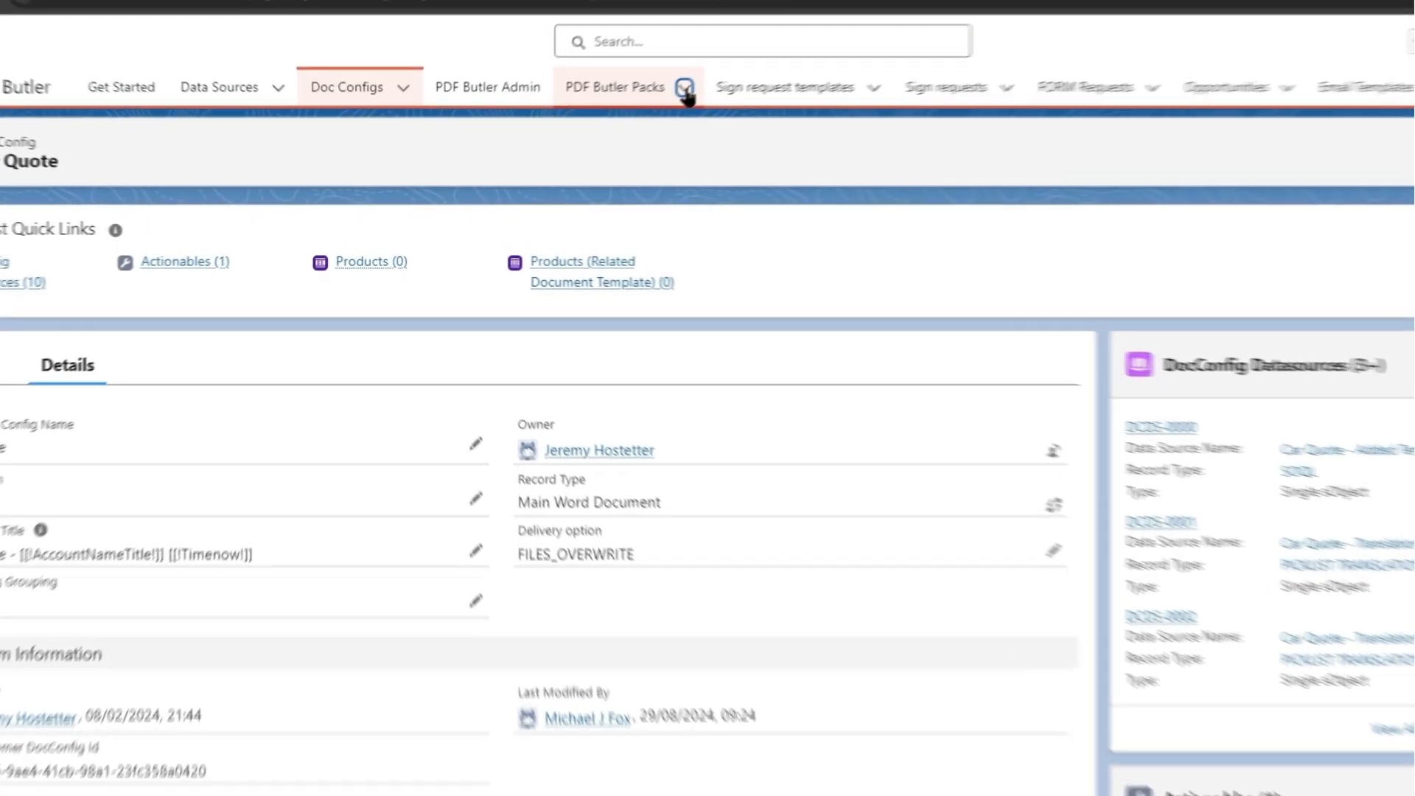
pyautogui.click(614, 121)
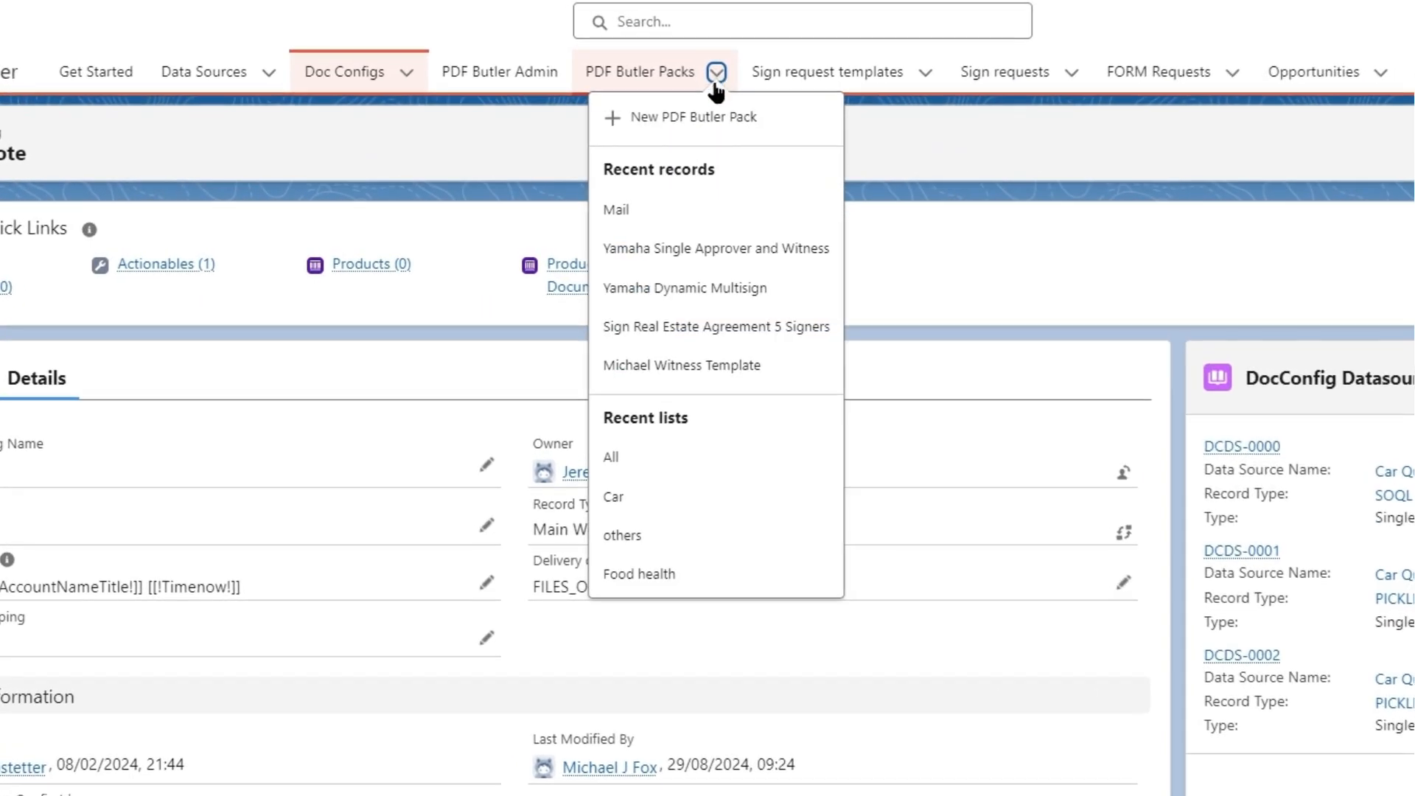
pyautogui.click(692, 123)
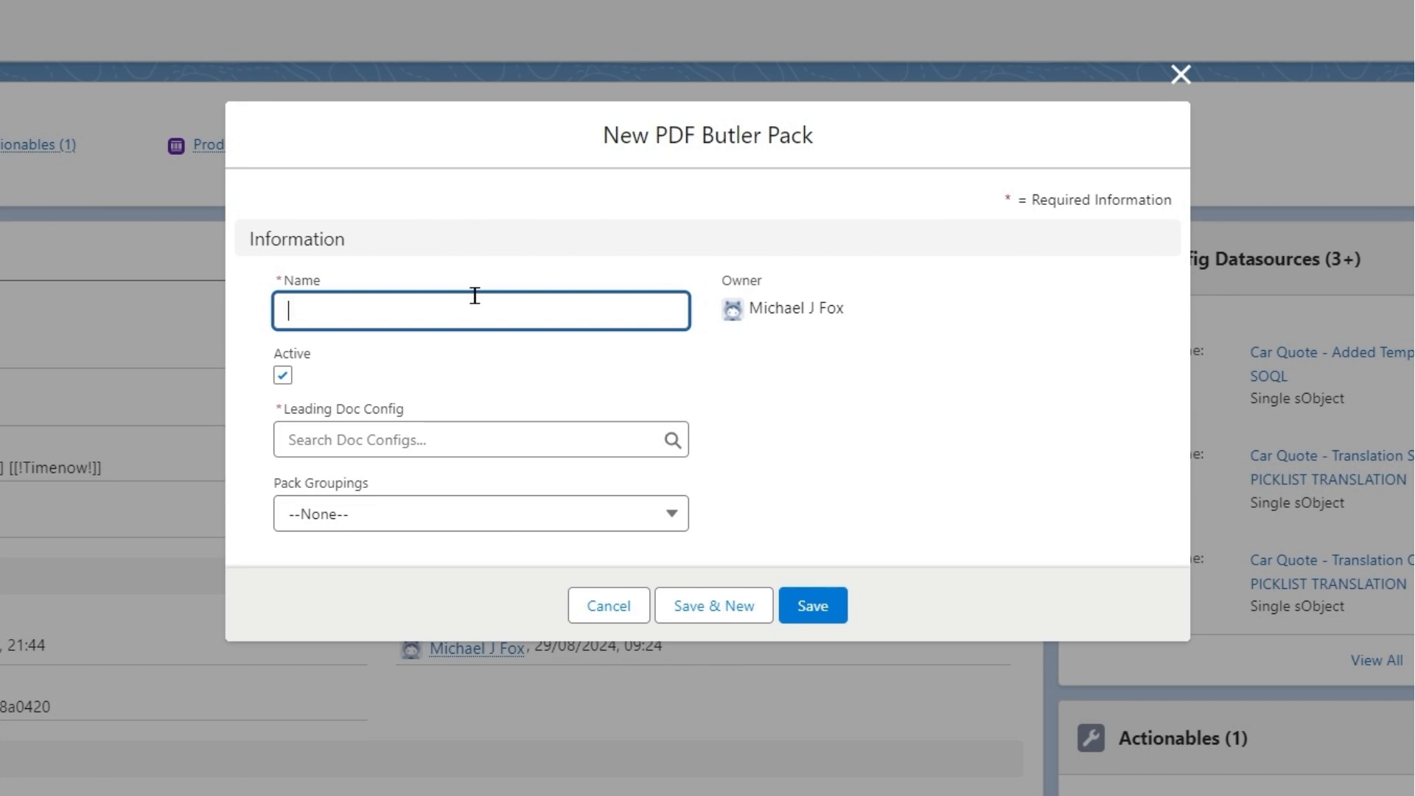
pyautogui.write('Edit emai')
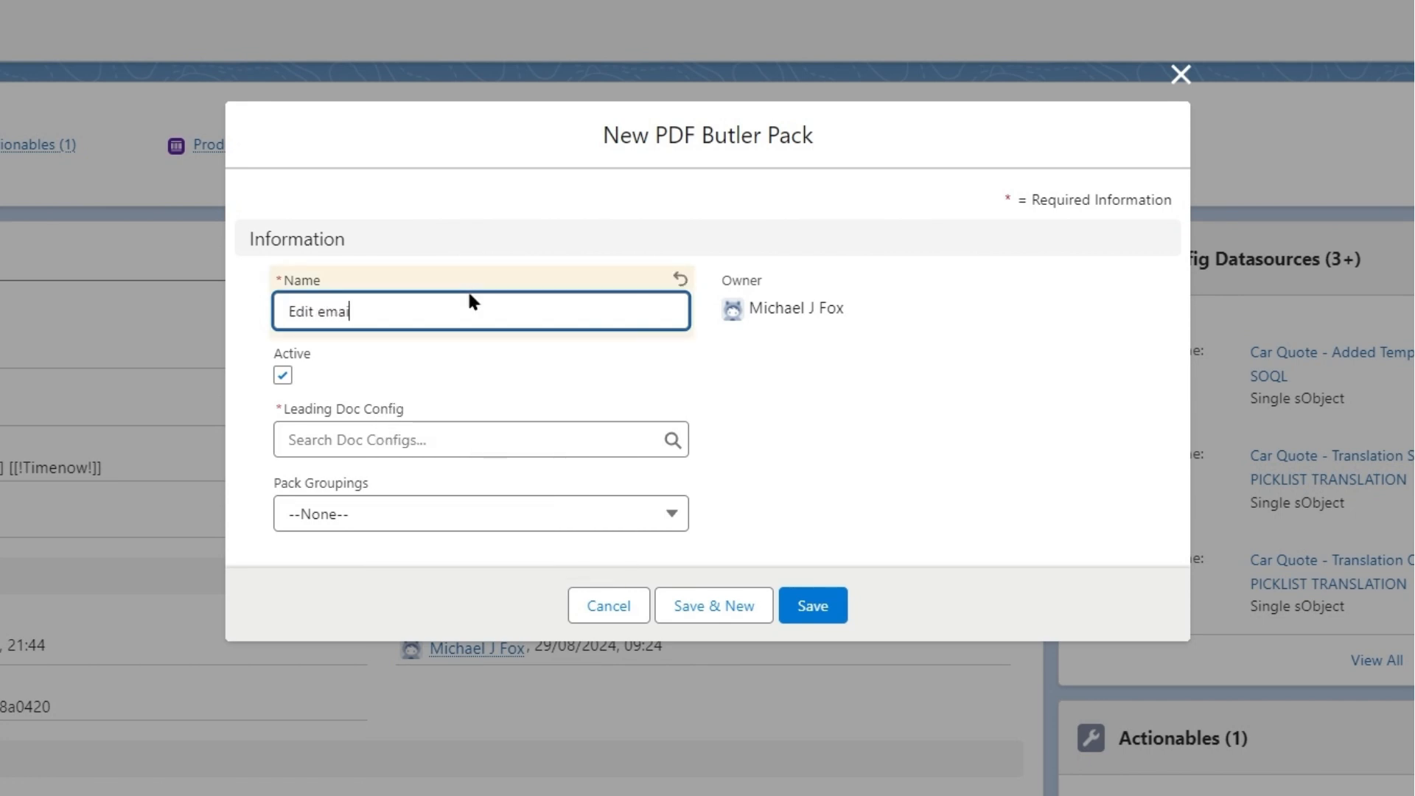
pyautogui.write('l before sending with car quote')
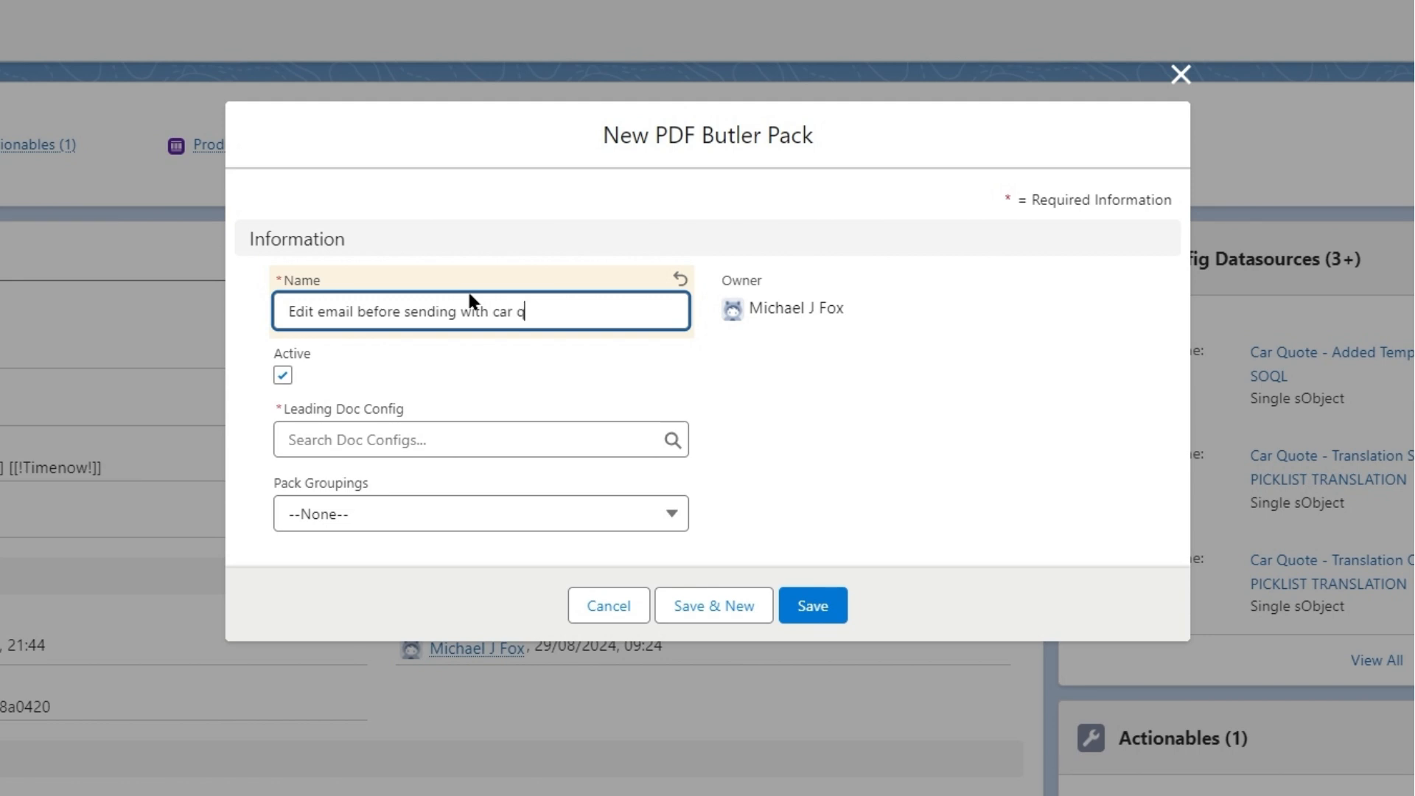
pyautogui.press('BackSpace')
pyautogui.press('BackSpace')
pyautogui.press('BackSpace')
pyautogui.write('t e')
pyautogui.press('BackSpace')
pyautogui.press('BackSpace')
pyautogui.write('ote attached')
# Set the pack's leading doc config to Car Quote and save the pack.
pyautogui.click(448, 439)
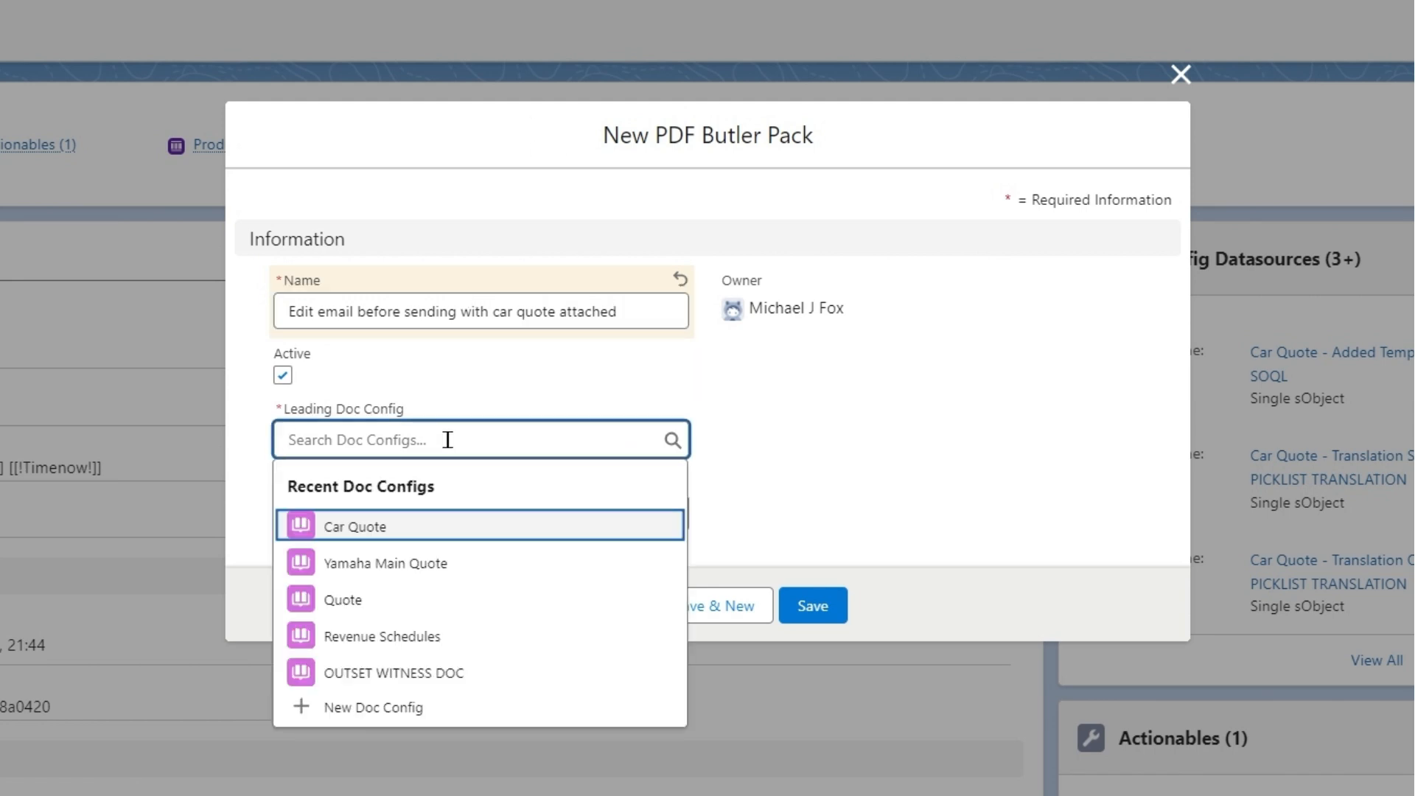
pyautogui.click(369, 528)
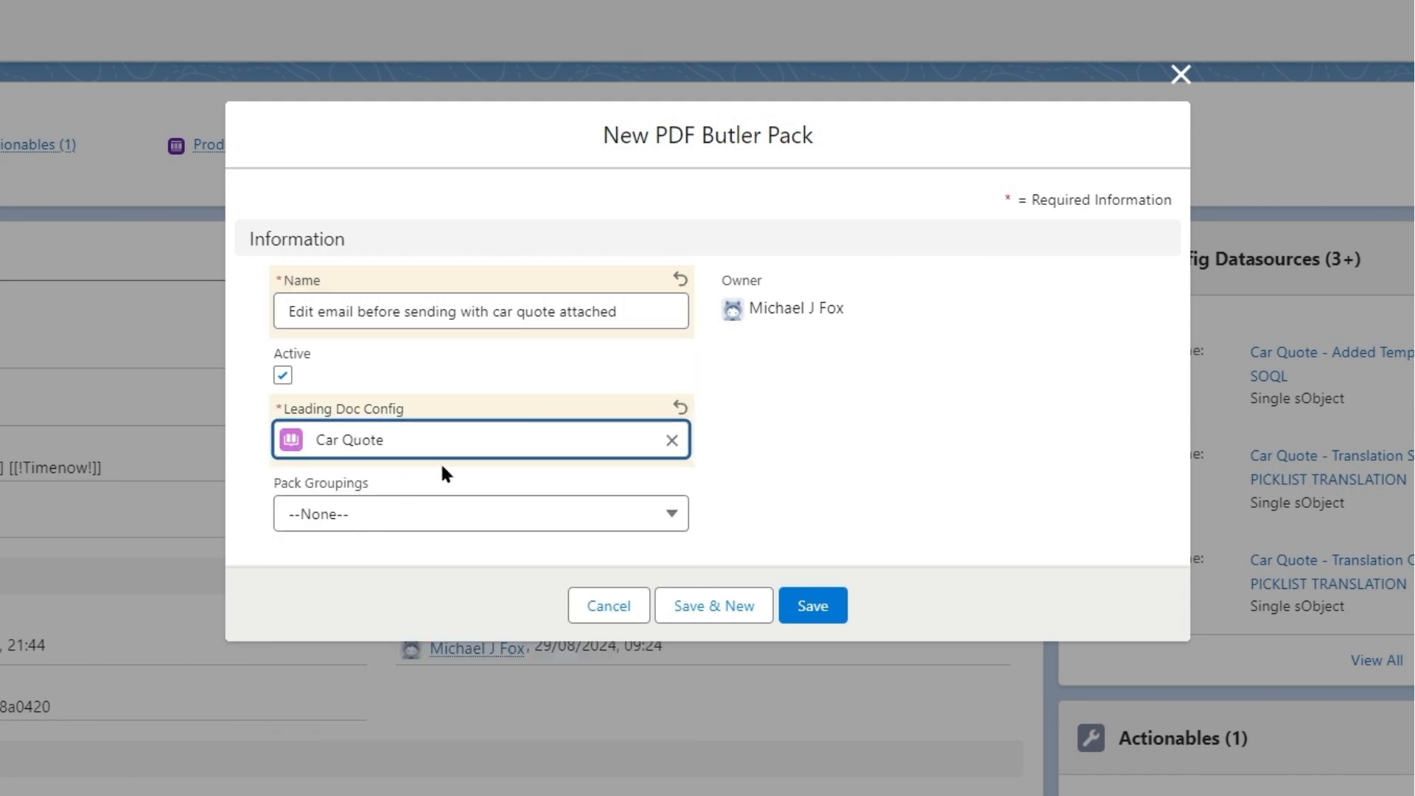
pyautogui.click(811, 608)
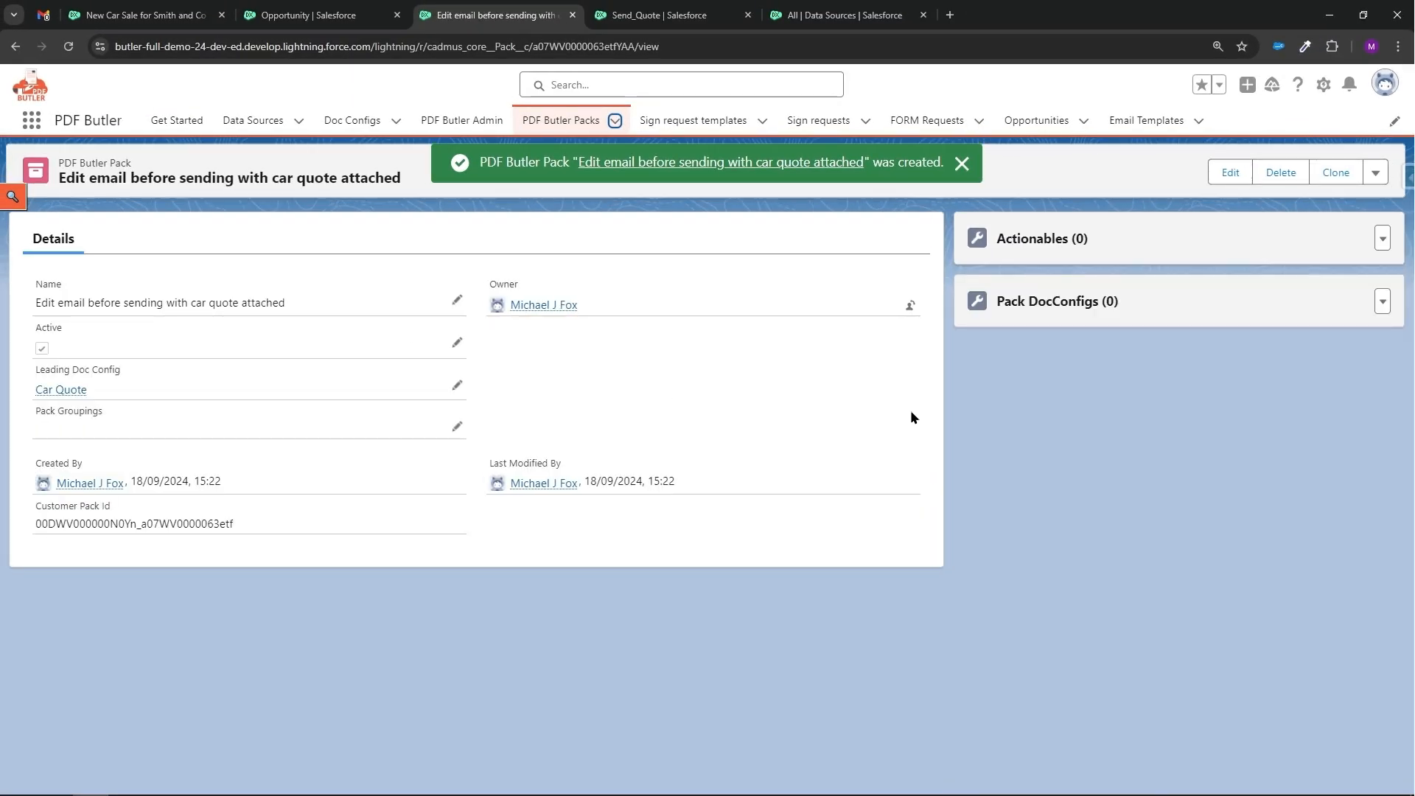
# Add a new actionable of type Auto Email for Quick Action to the pack.
pyautogui.click(1387, 238)
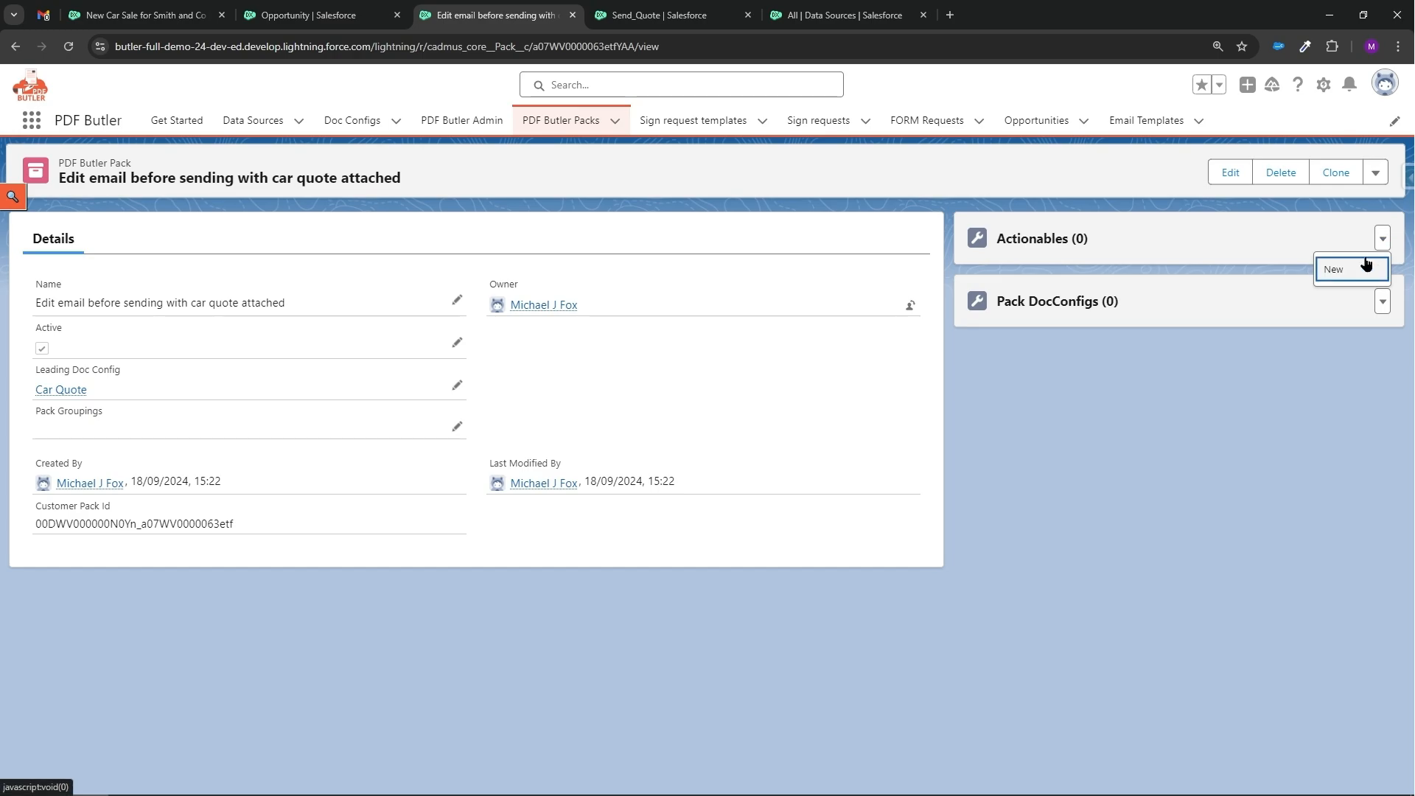
pyautogui.click(1362, 272)
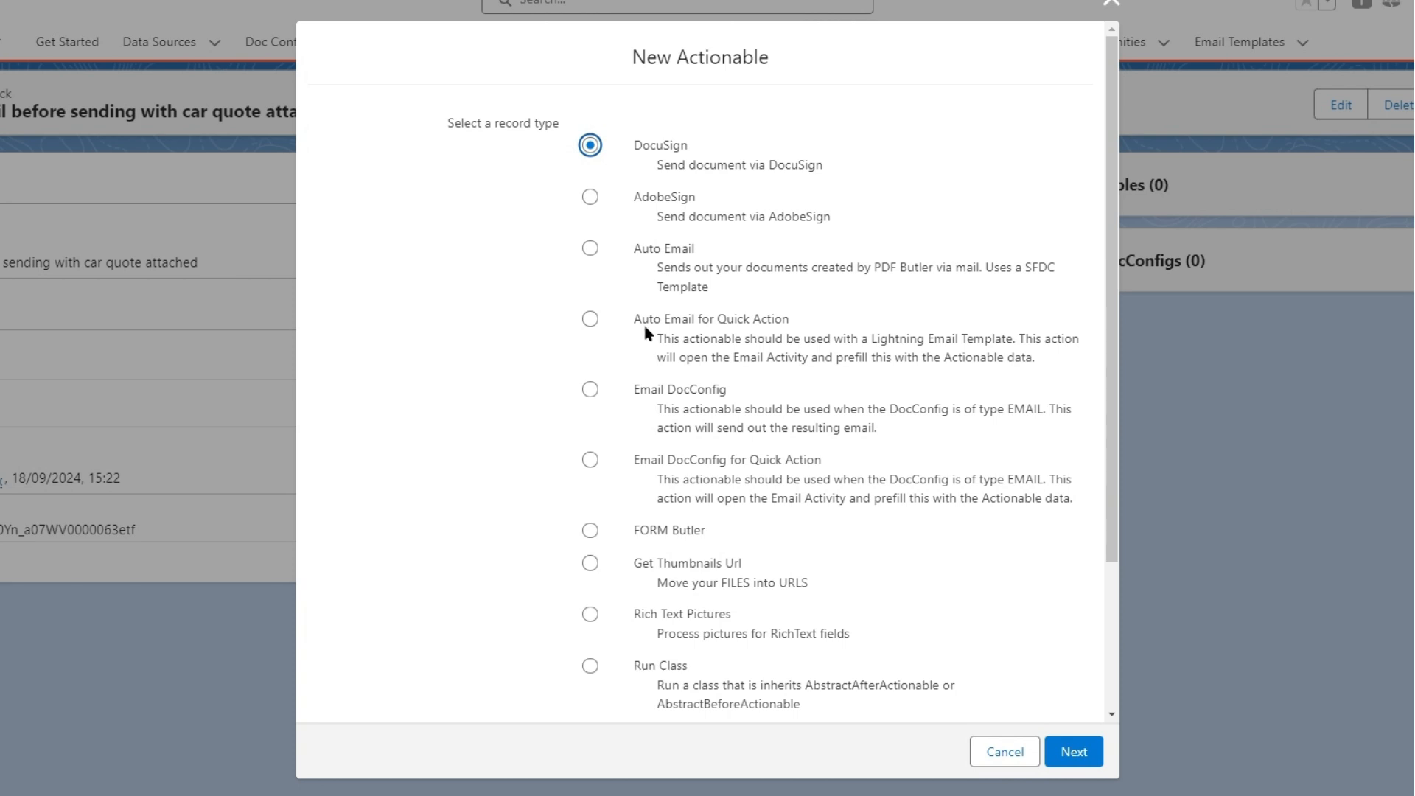
pyautogui.click(590, 318)
pyautogui.click(1070, 750)
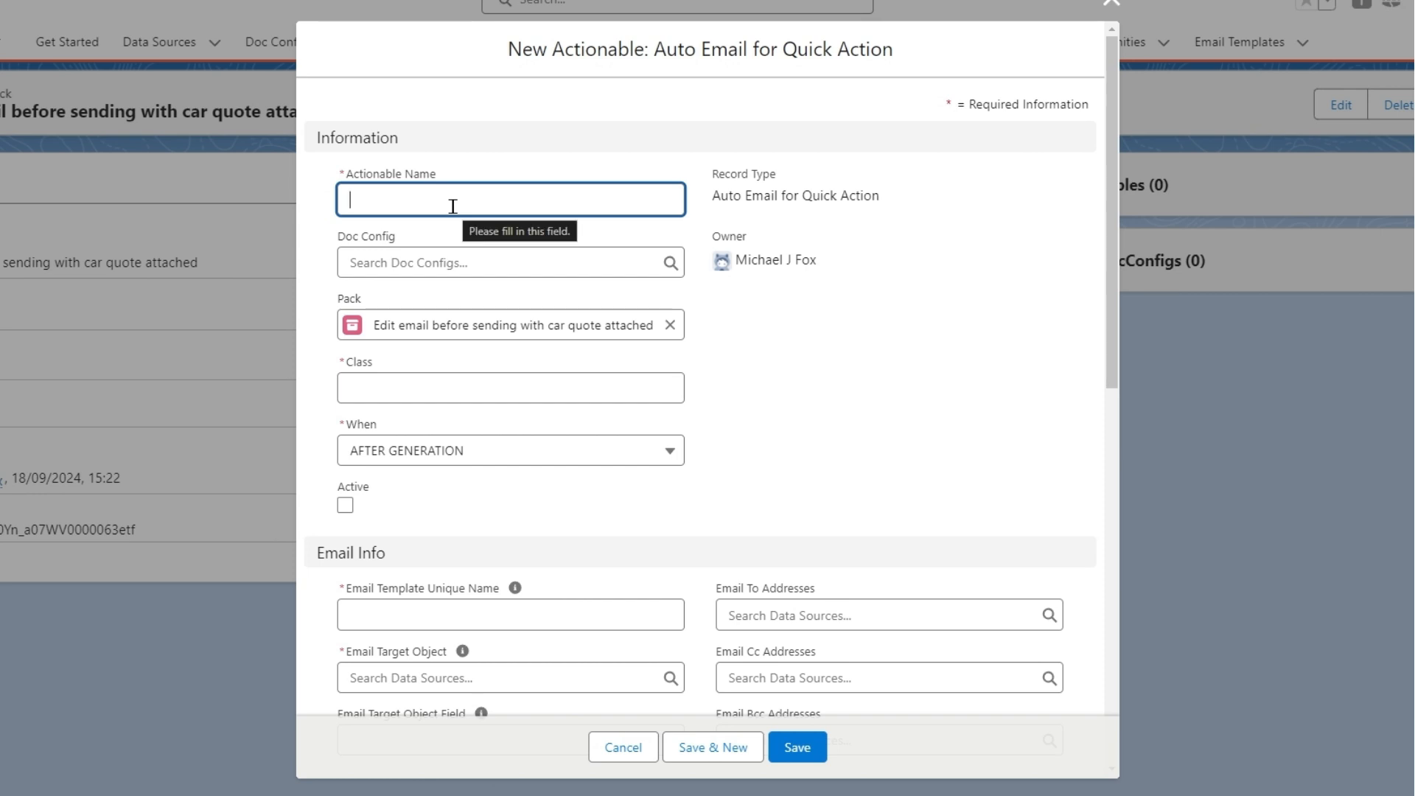
# Name the actionable 'Act- send email but edit before'.
pyautogui.write('Act-')
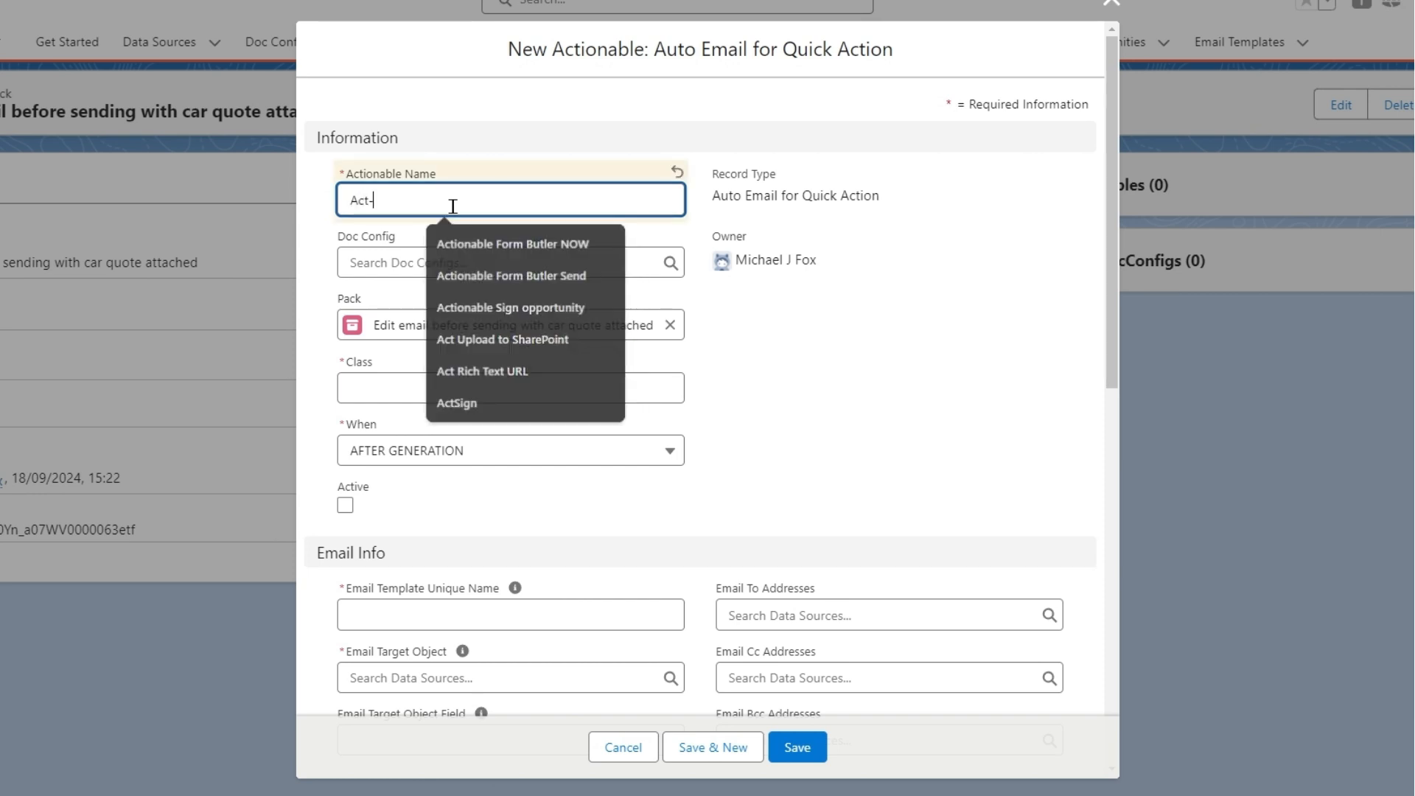
pyautogui.write(' send email ')
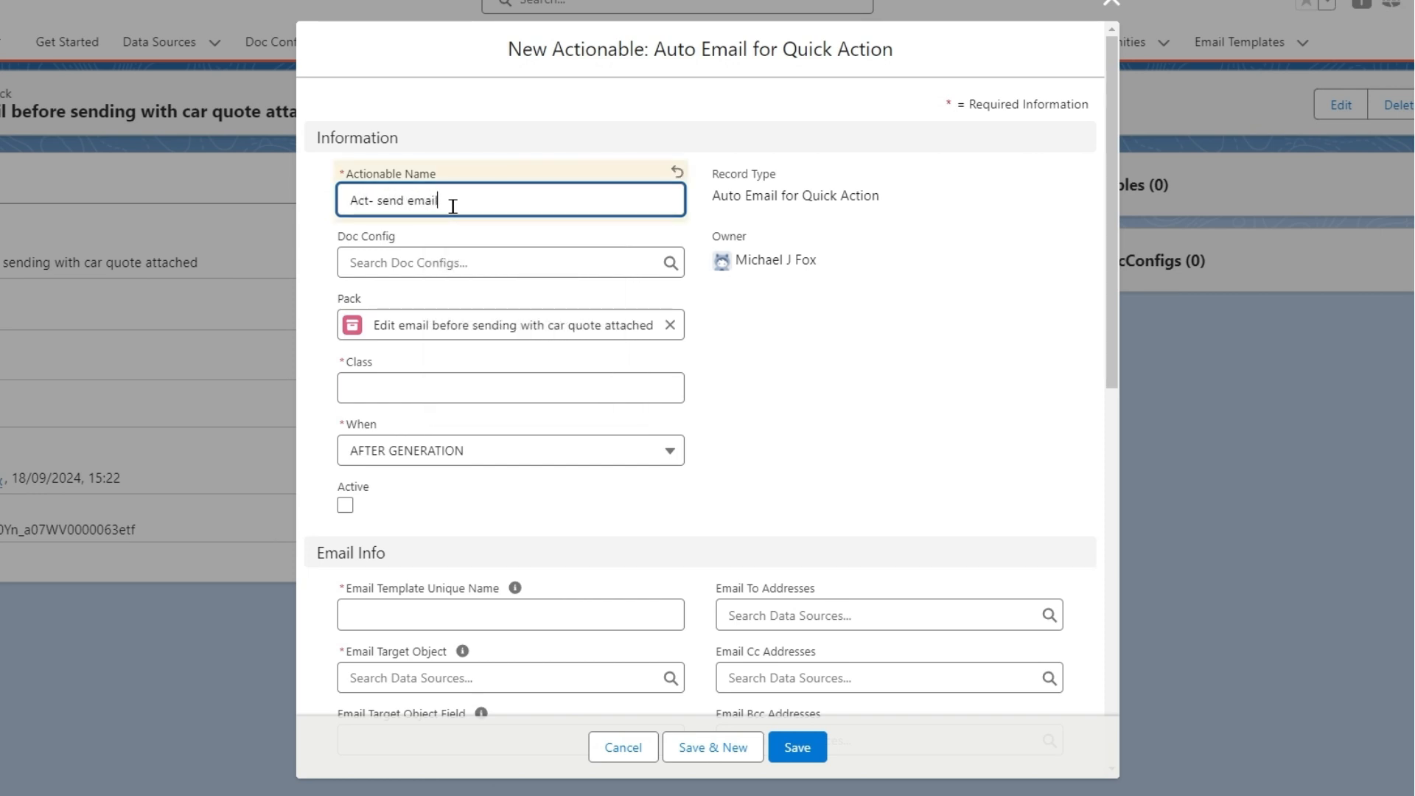
pyautogui.write('but edit before')
# Set the actionable's class to cadmus_core.Actionable_AutoEmailQuickAction and mark it active.
pyautogui.click(520, 381)
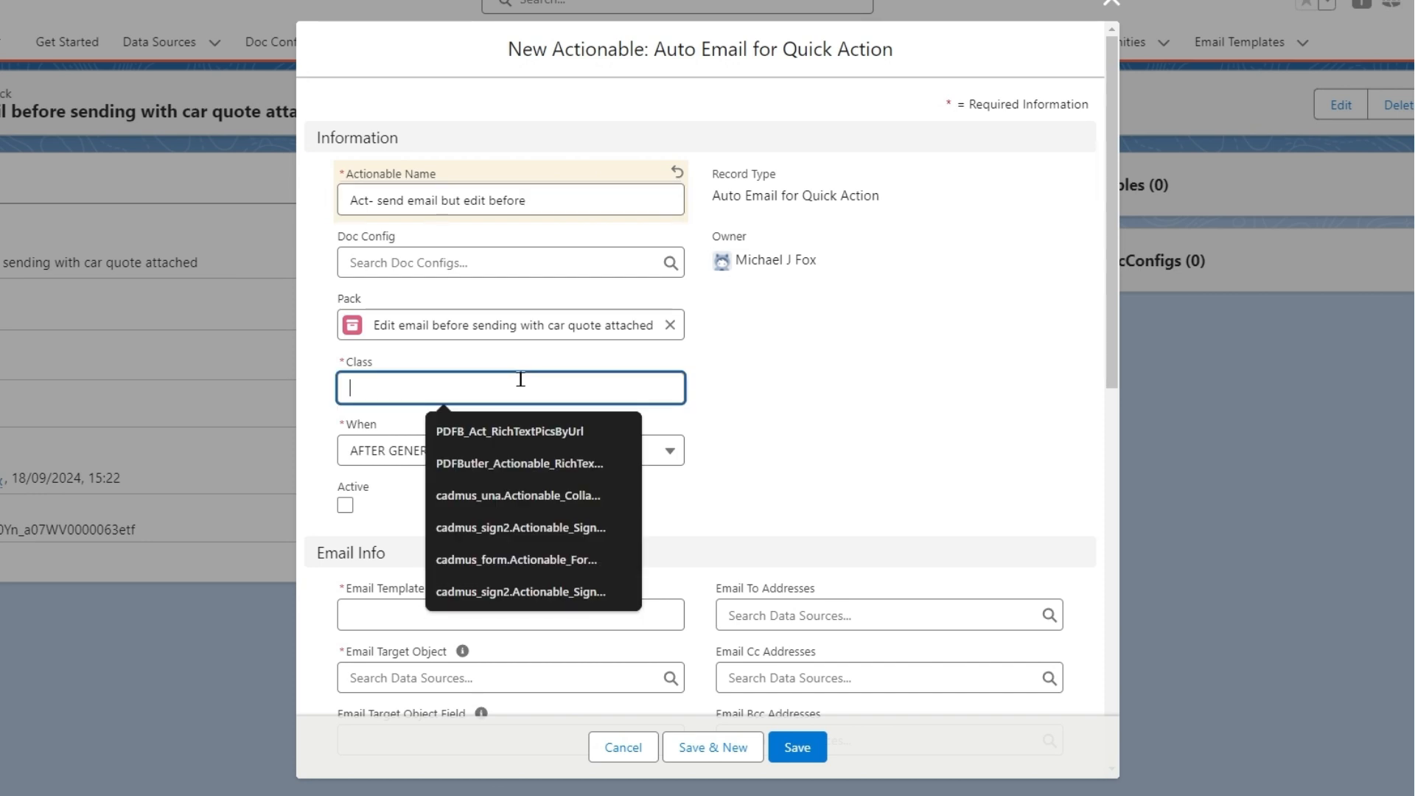
pyautogui.write('Send_Quote')
pyautogui.hotkey('ctrl', 'z')
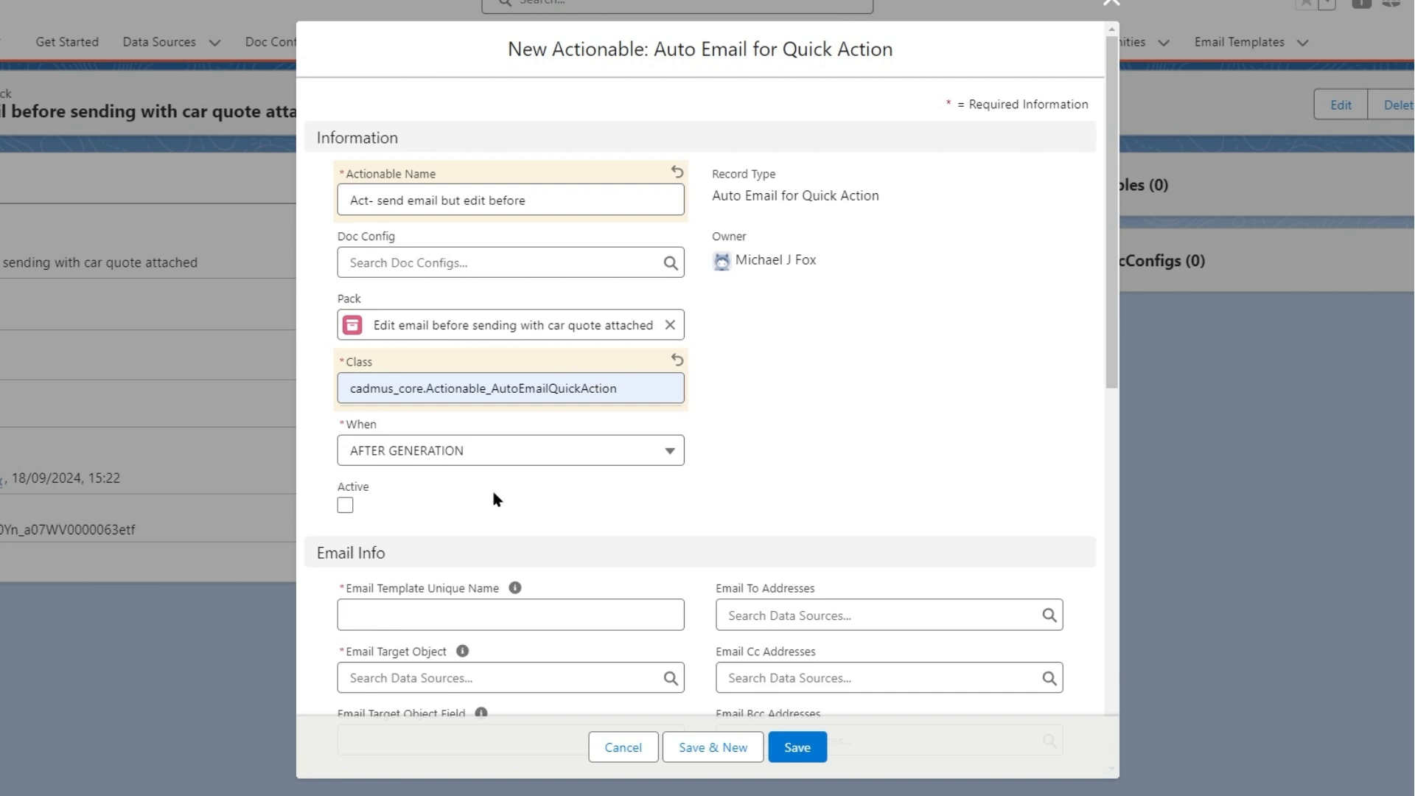
pyautogui.click(344, 506)
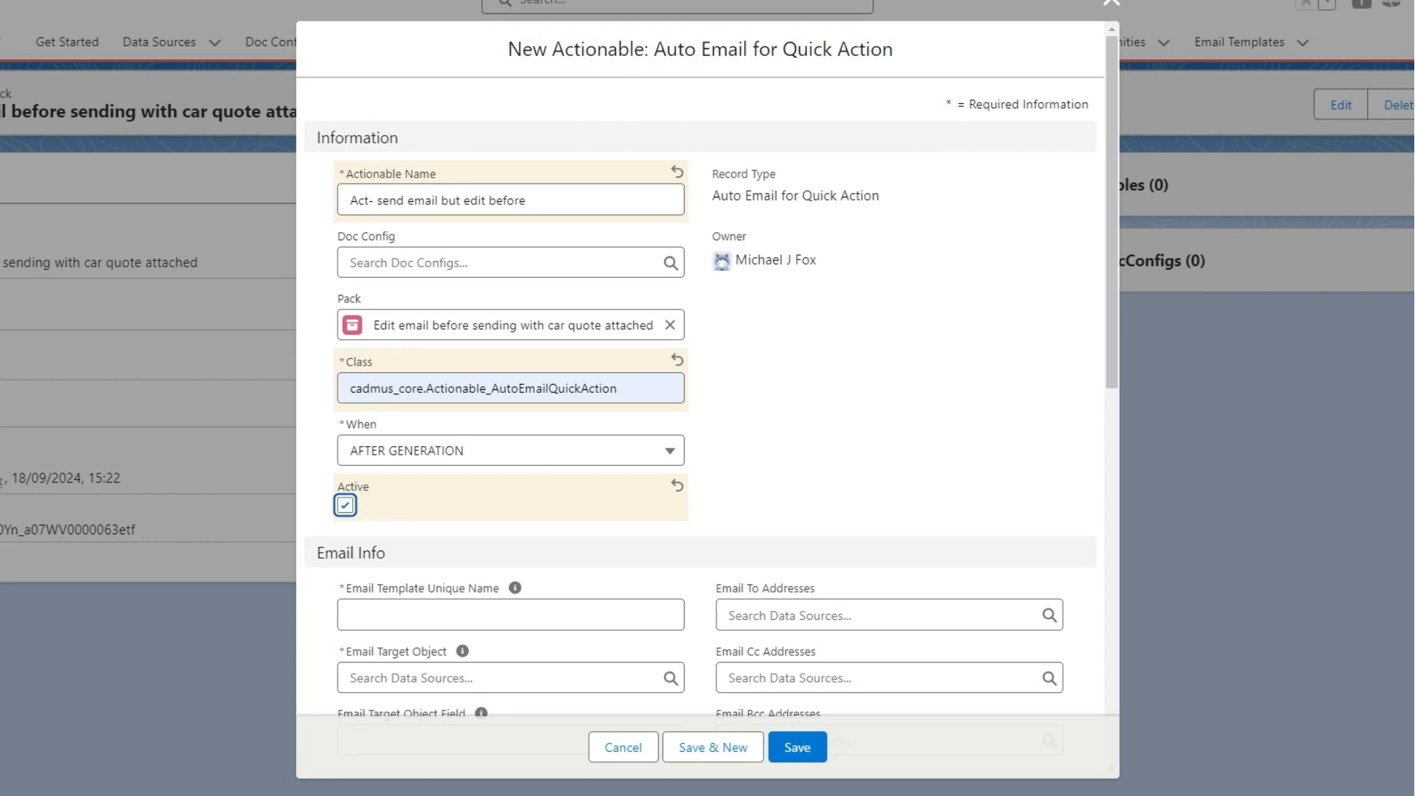
# Copy the Send_Quote template name and paste it as the Email Template Unique Name.
pyautogui.scroll(-4, 651, 678)
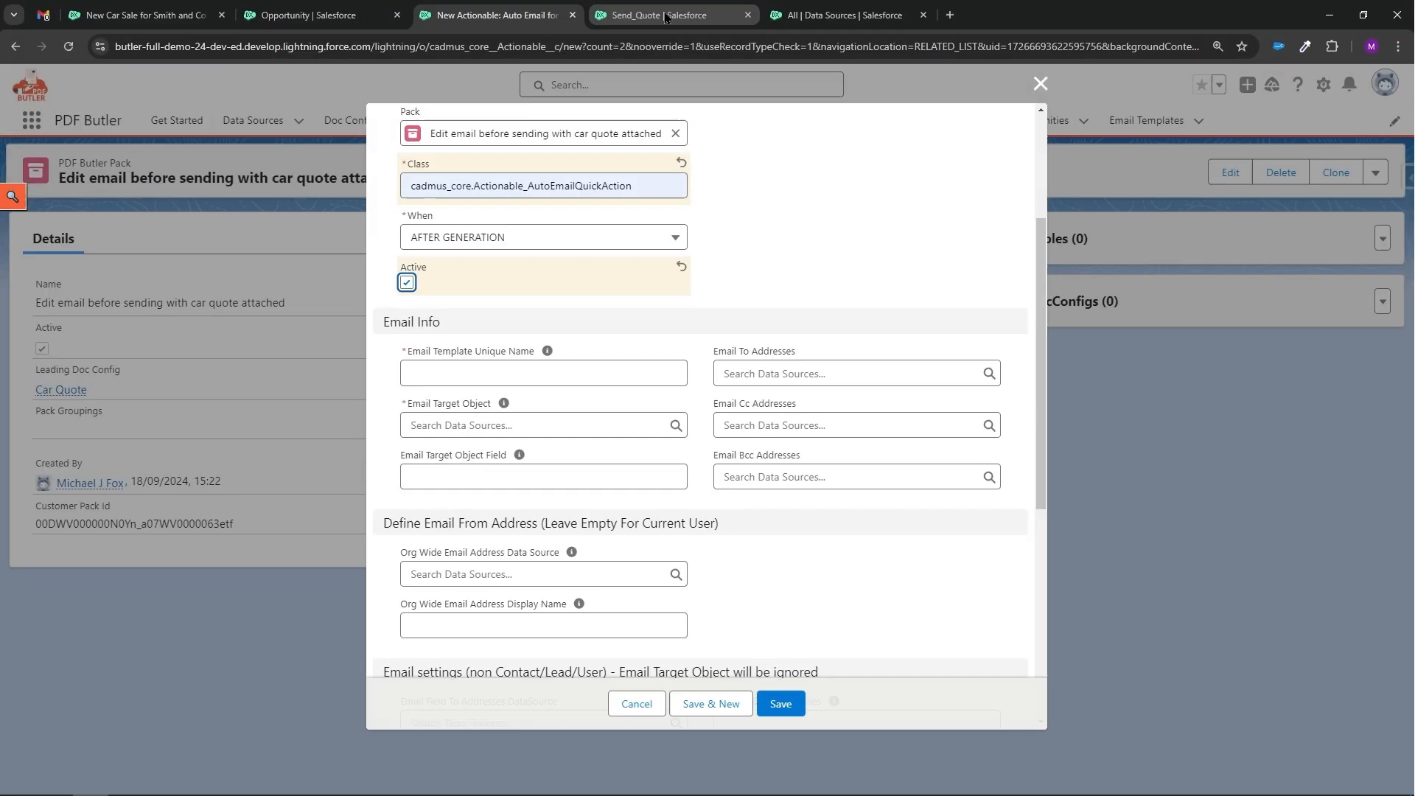
pyautogui.click(663, 16)
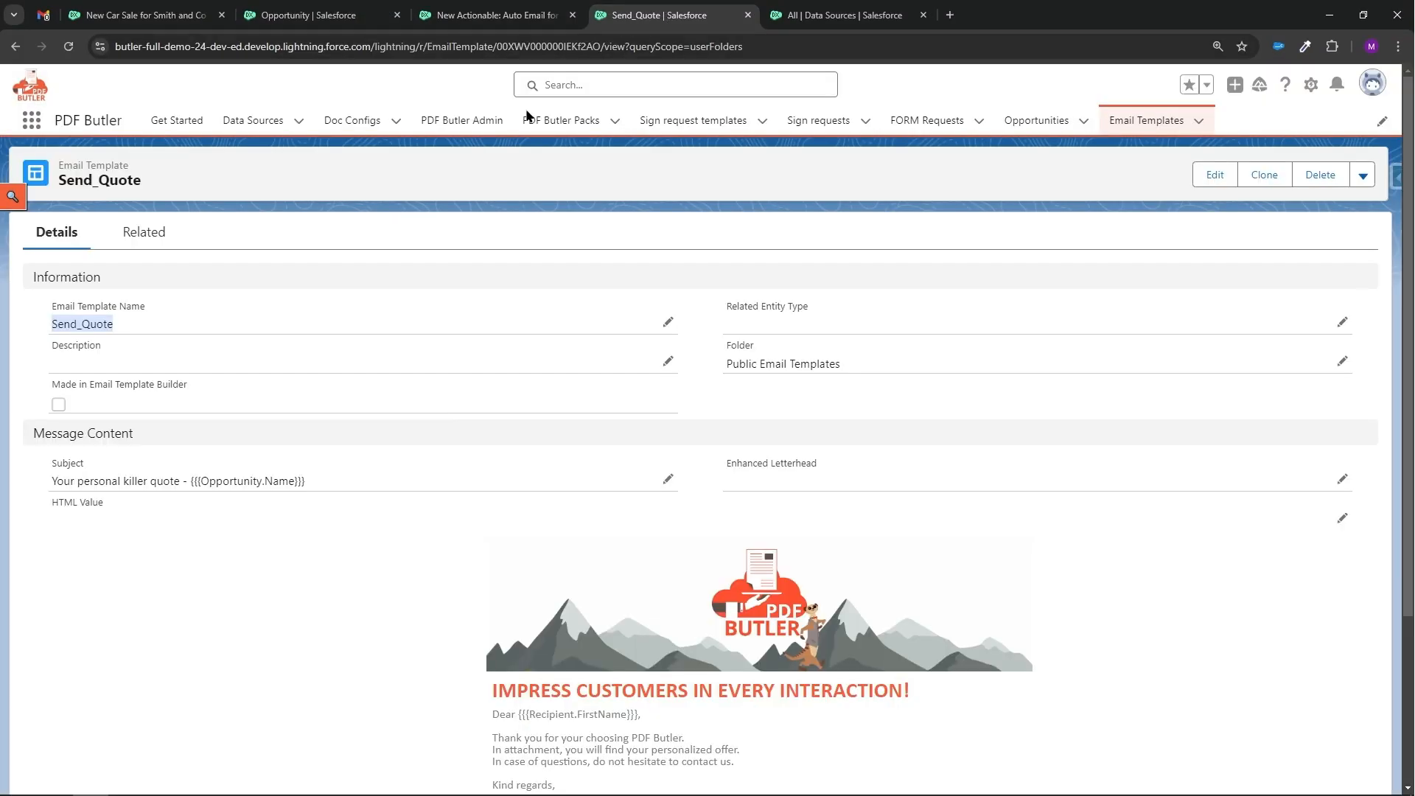
pyautogui.rightClick(89, 320)
pyautogui.click(131, 326)
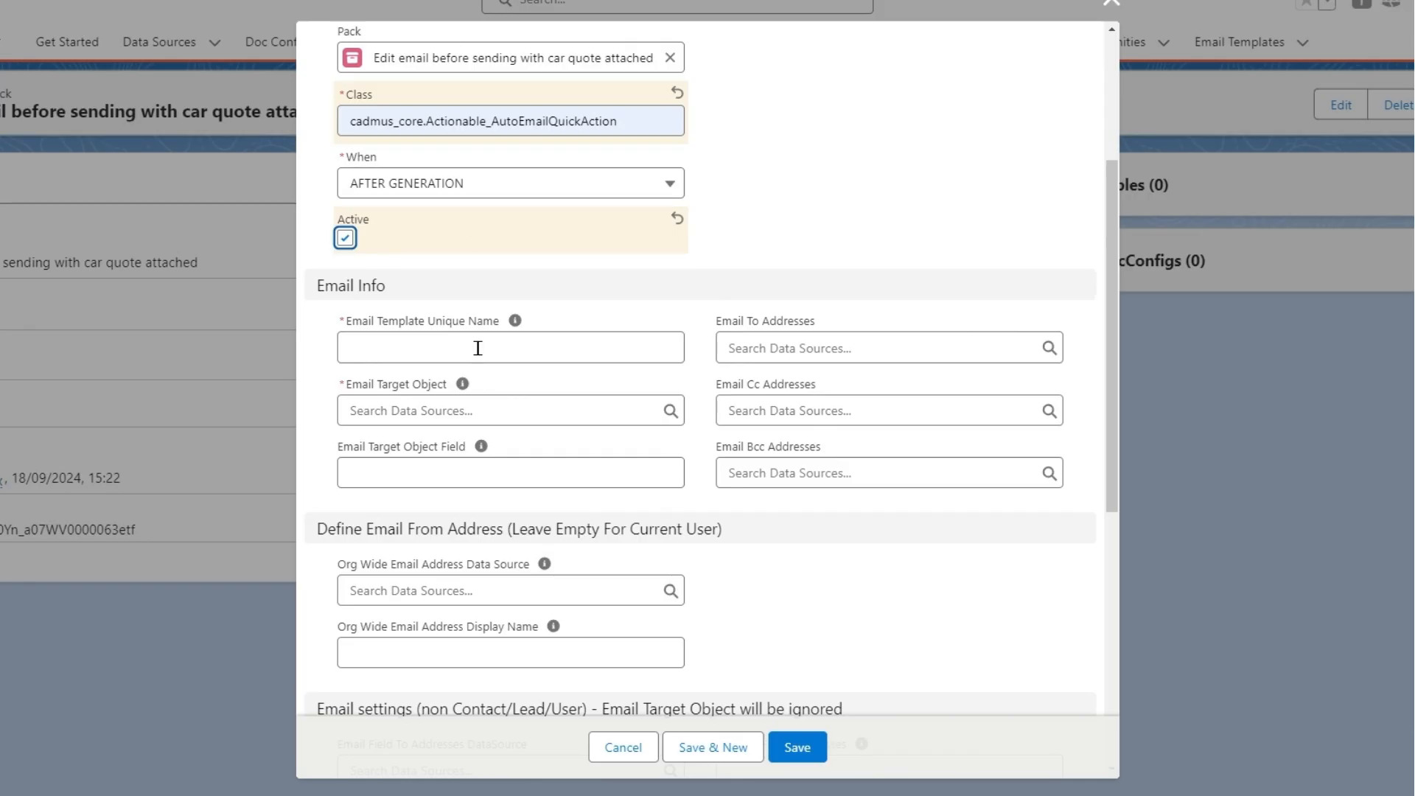
pyautogui.rightClick(478, 348)
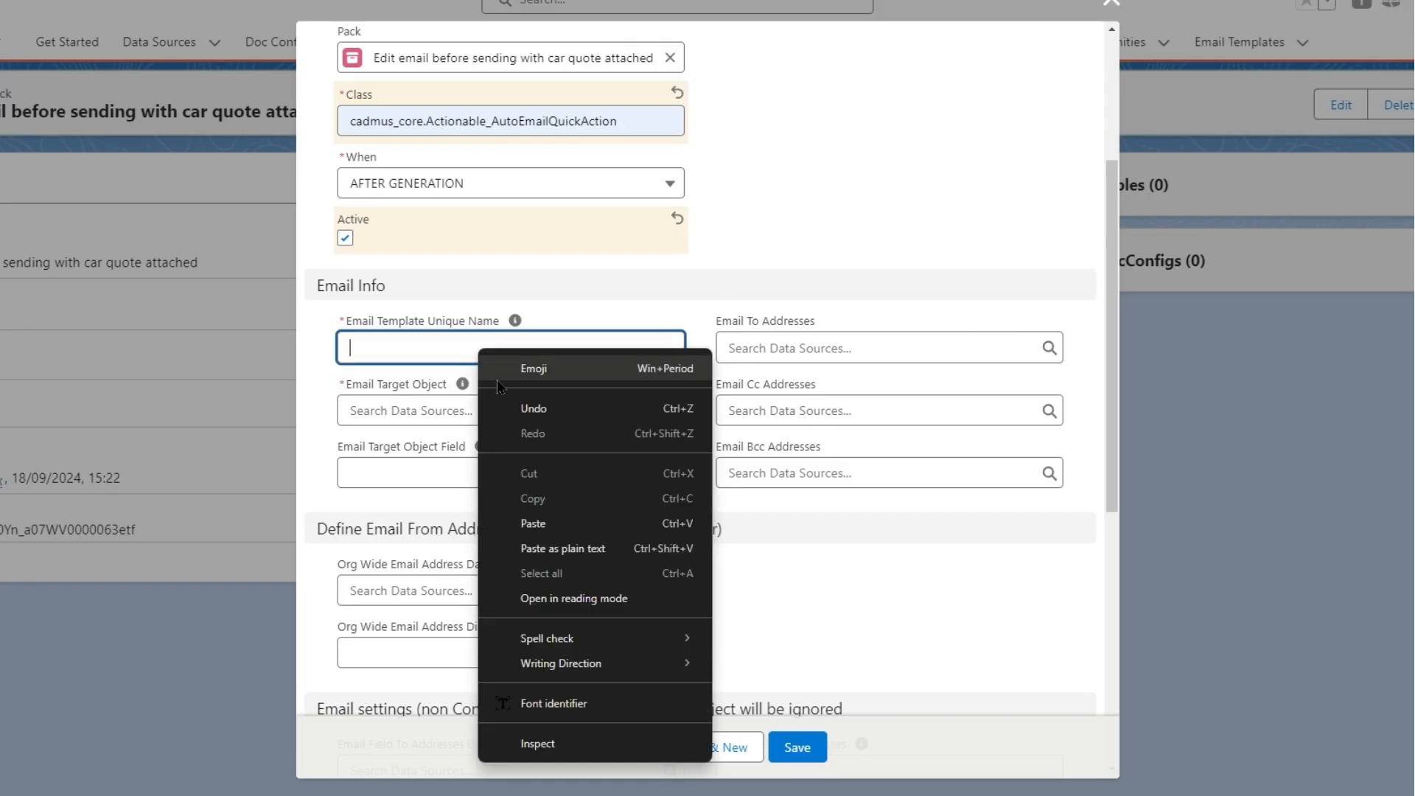
pyautogui.click(558, 520)
# Set the Email Target Object to the Car Quote - Primary Contact data source.
pyautogui.click(452, 410)
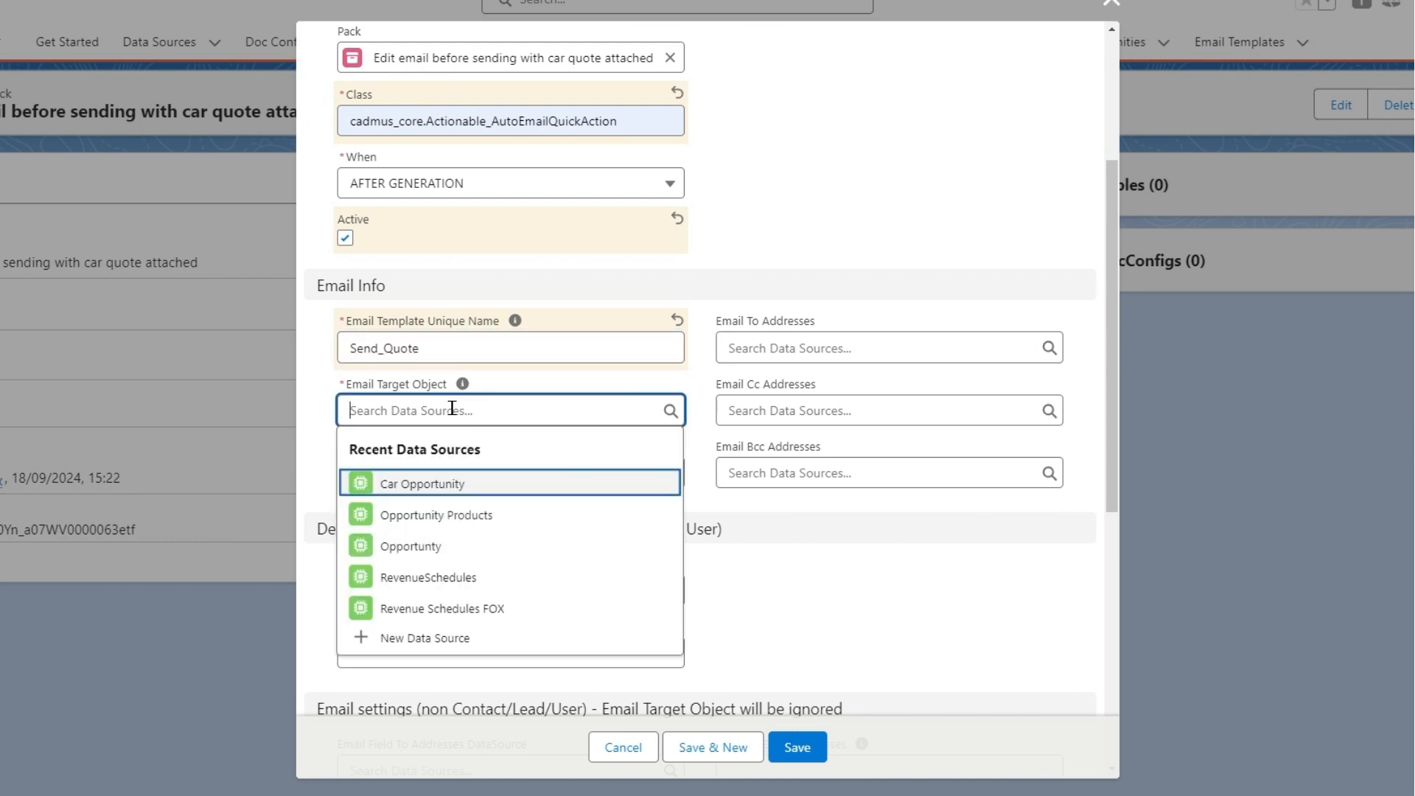
pyautogui.write('car quote')
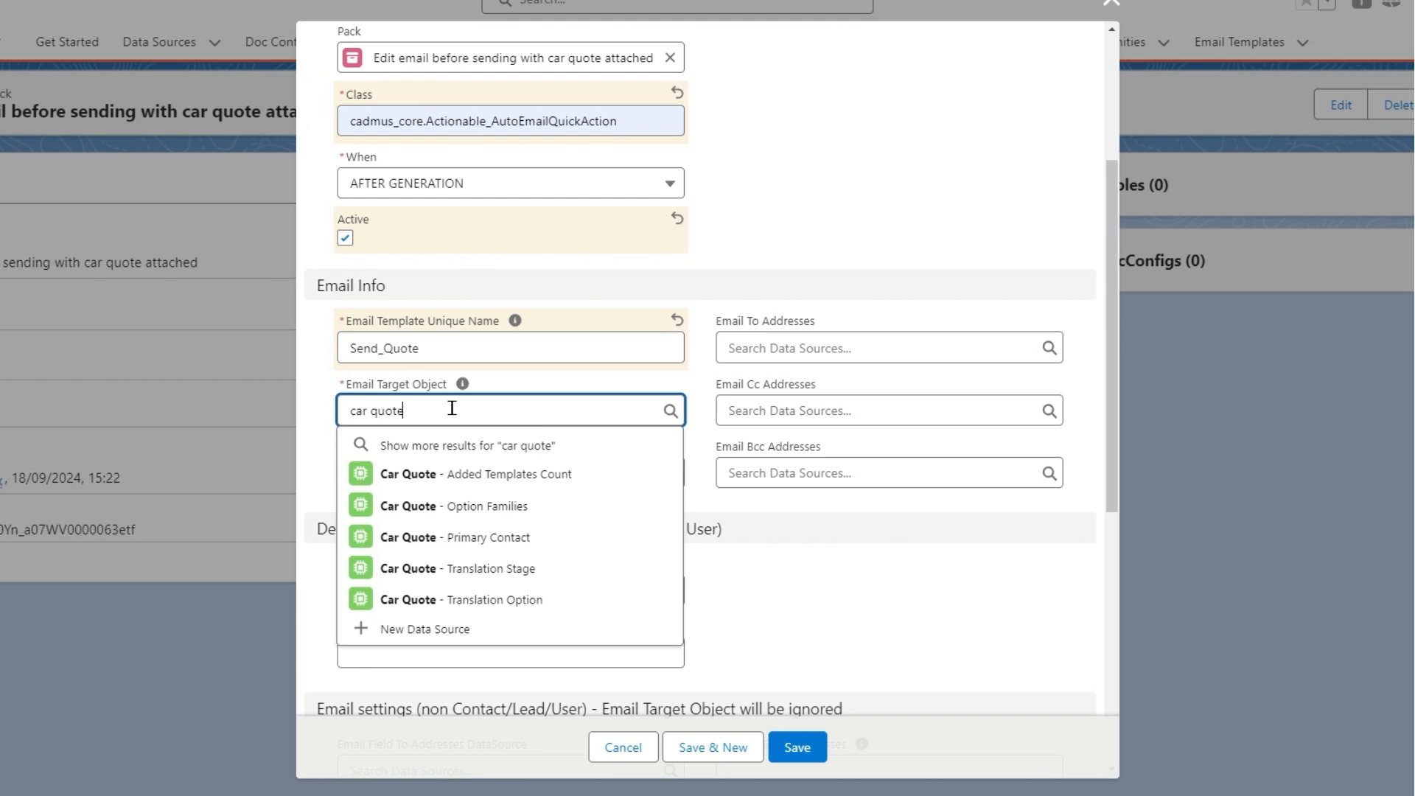
pyautogui.write(' - pr')
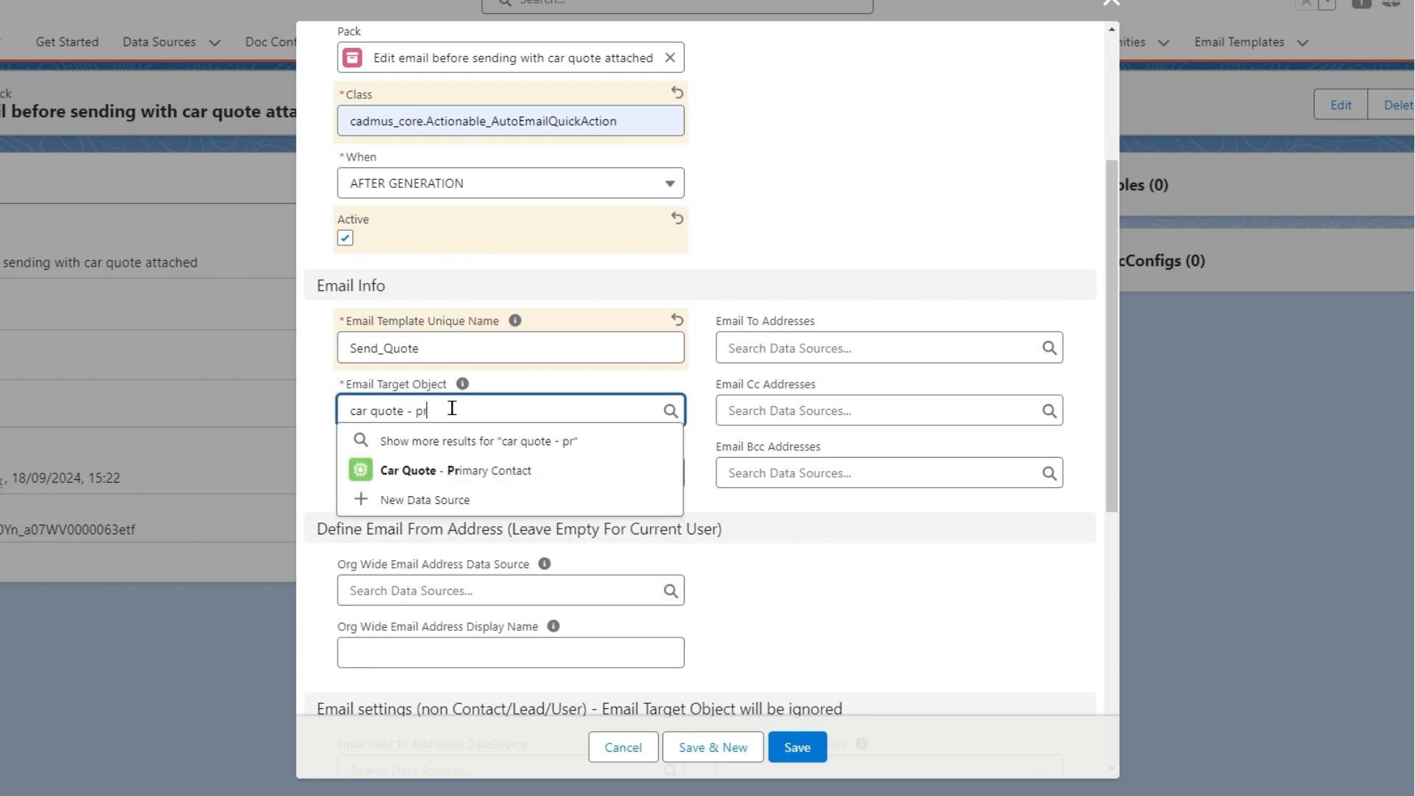
pyautogui.click(442, 470)
pyautogui.scroll(-4, 467, 476)
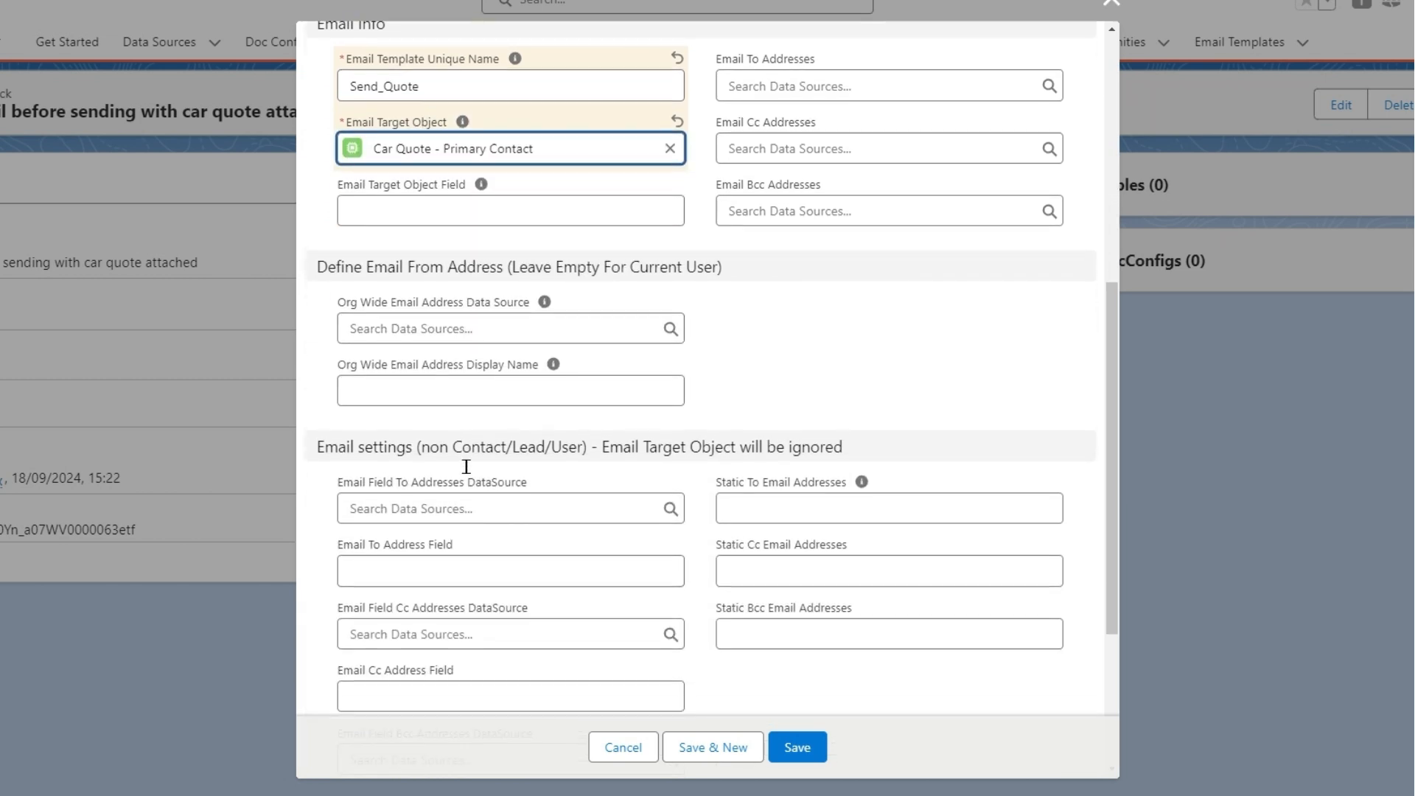
# Set the actionable's Action Object to Opportunity.
pyautogui.scroll(-3, 467, 476)
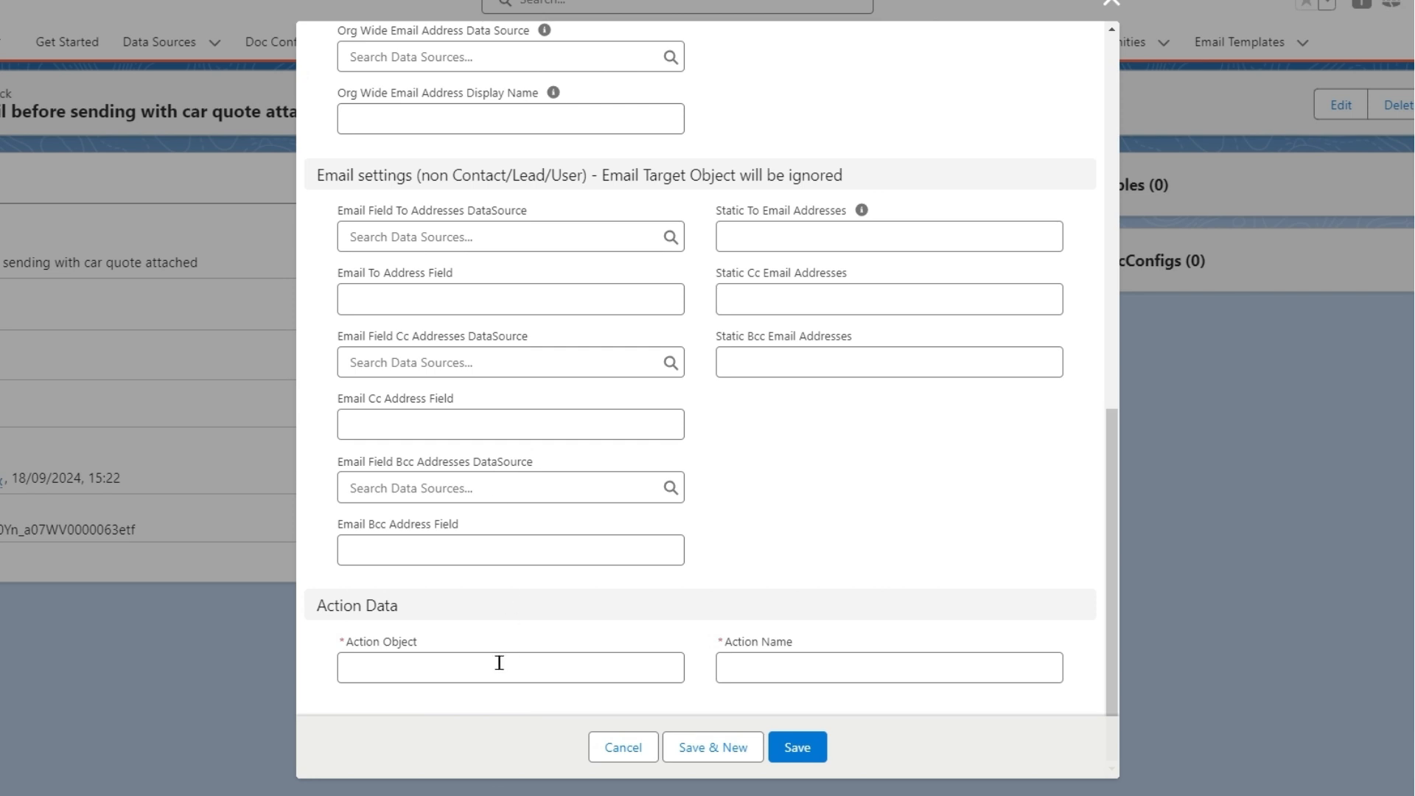
pyautogui.click(422, 665)
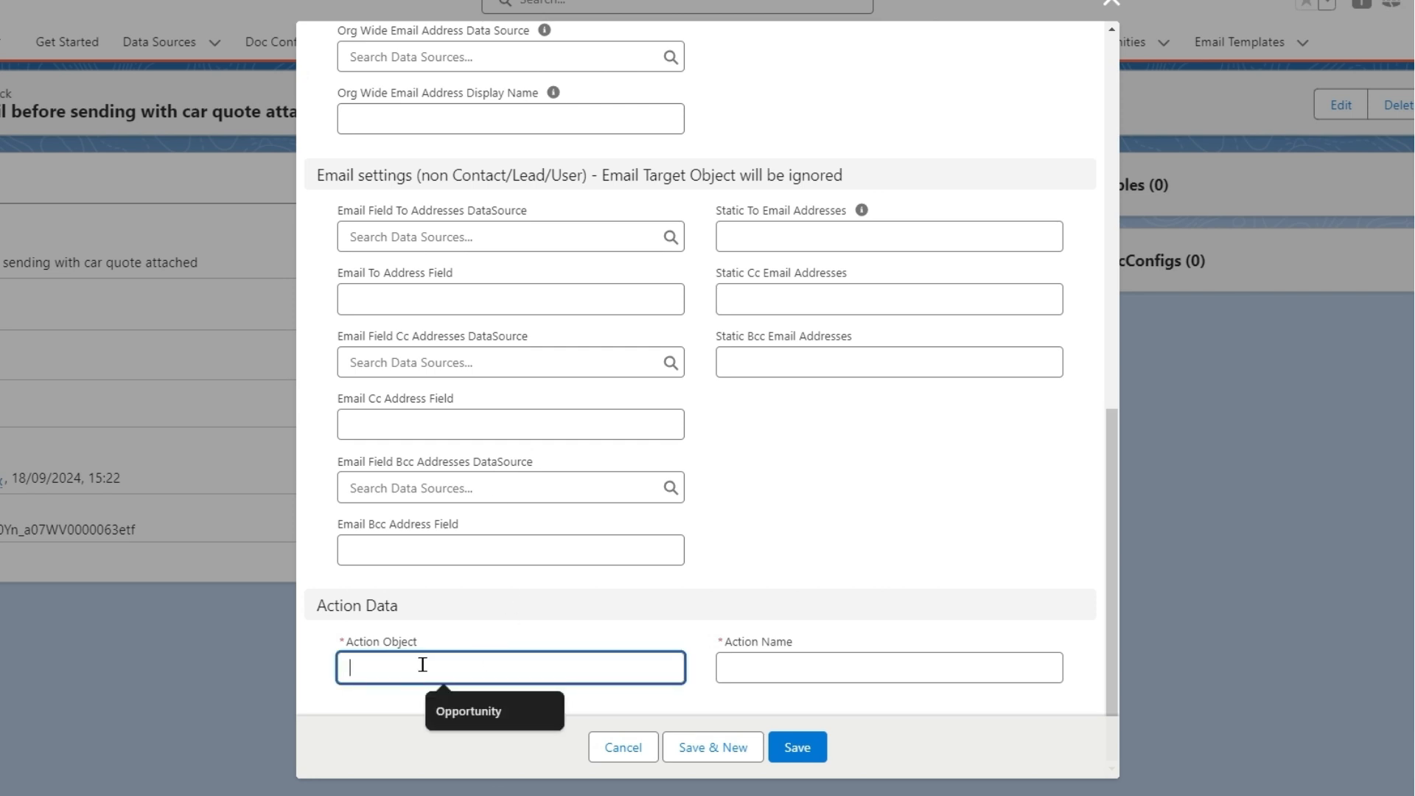
pyautogui.click(493, 718)
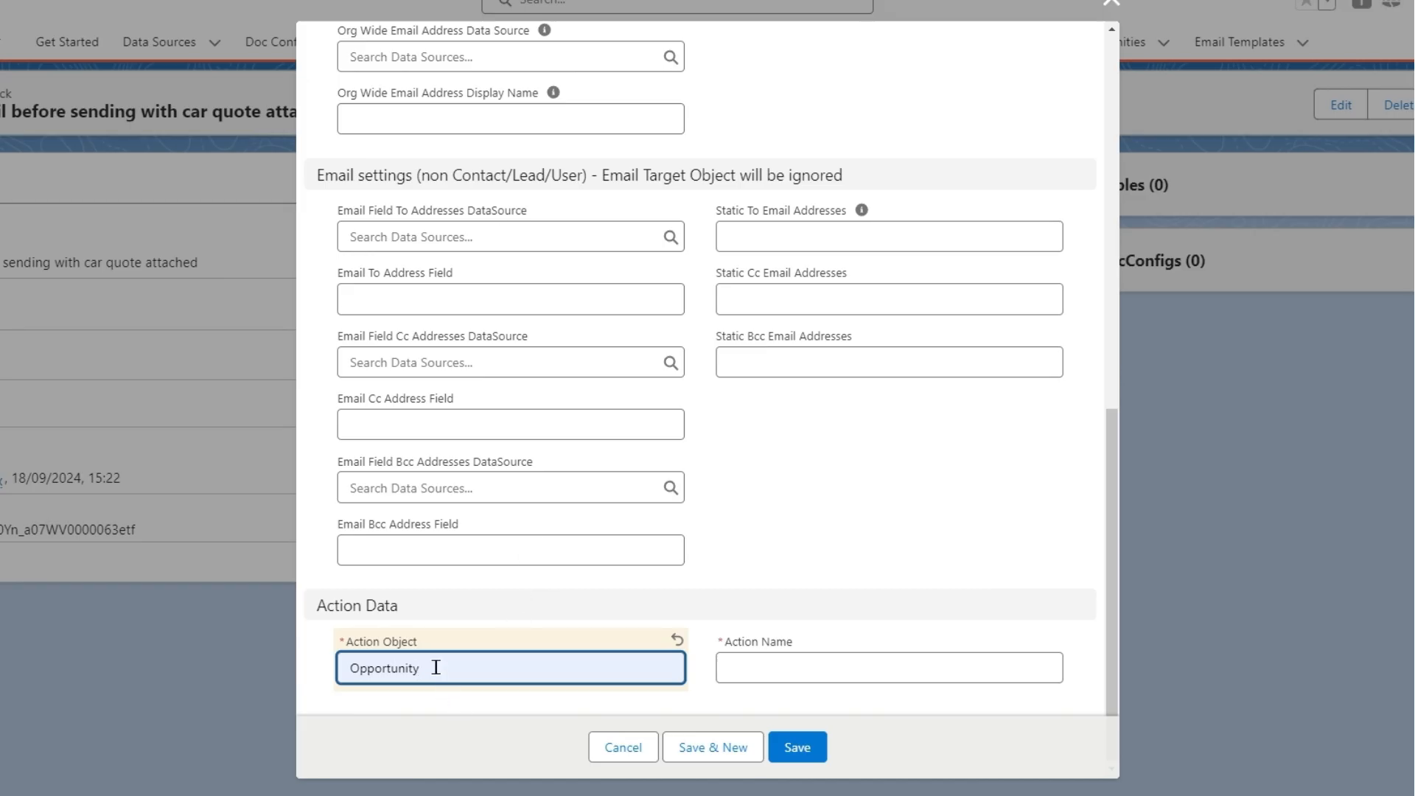
pyautogui.write('_')
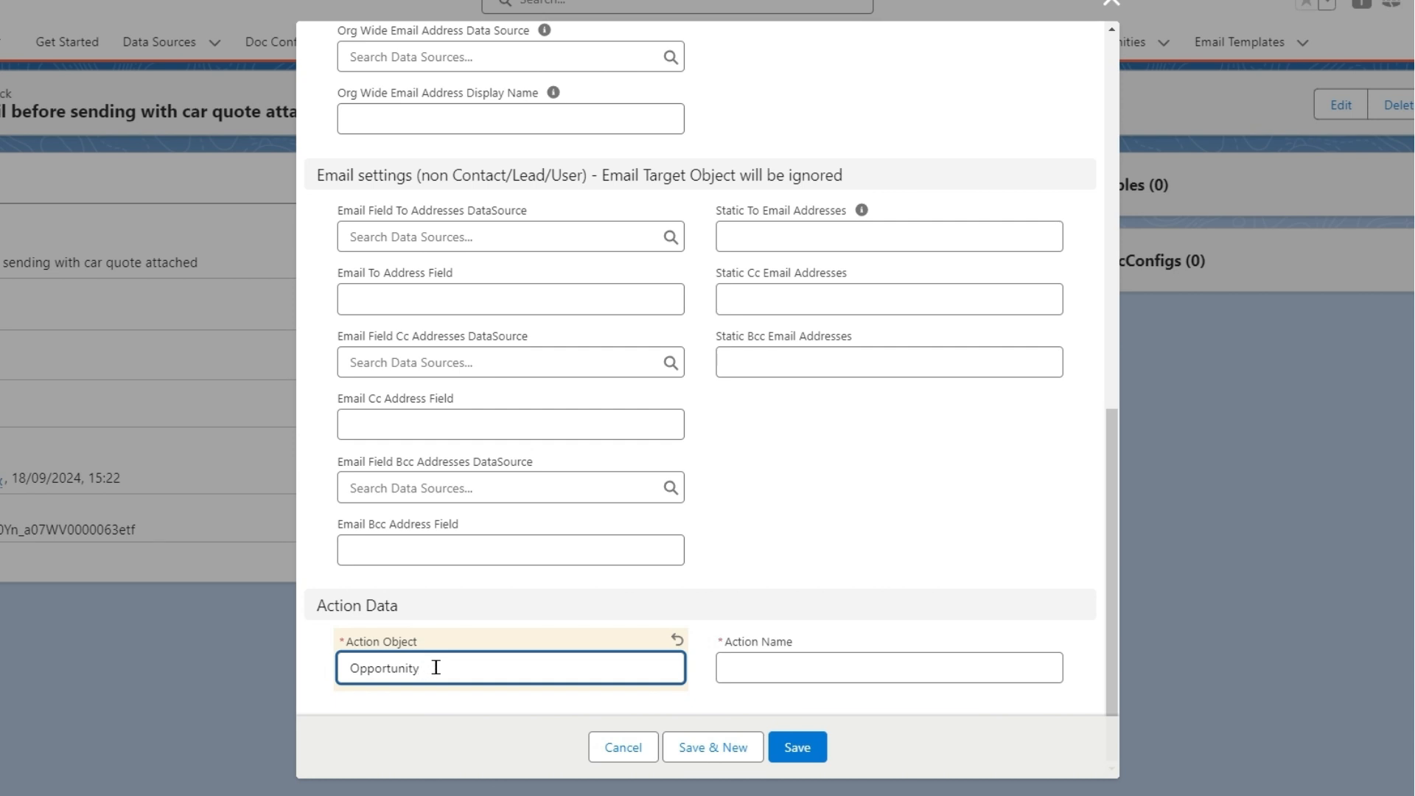
# Copy the Send_Email_With_Quote action name from the Opportunity action, paste it as the Action Name, and save the actionable.
pyautogui.click(838, 664)
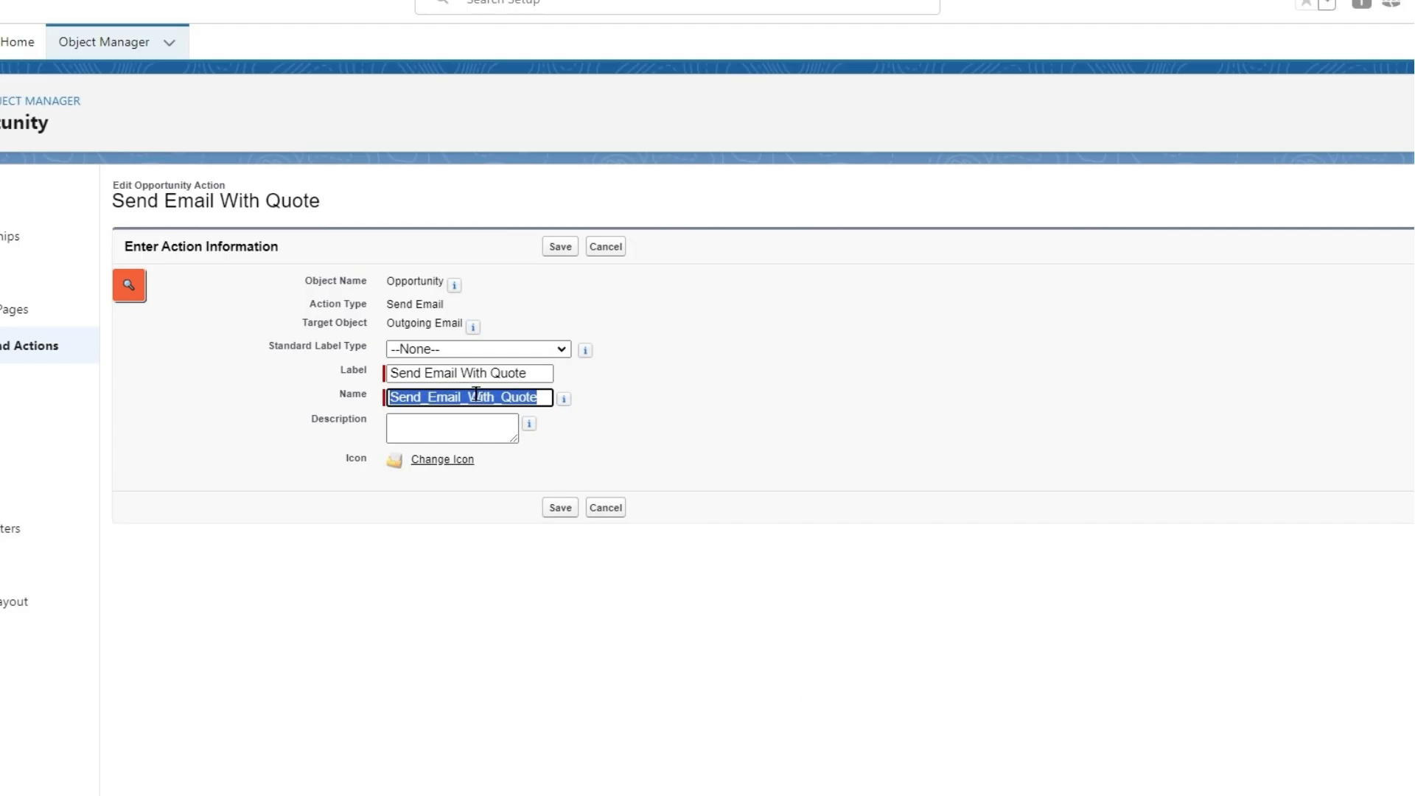
pyautogui.rightClick(476, 396)
pyautogui.click(538, 487)
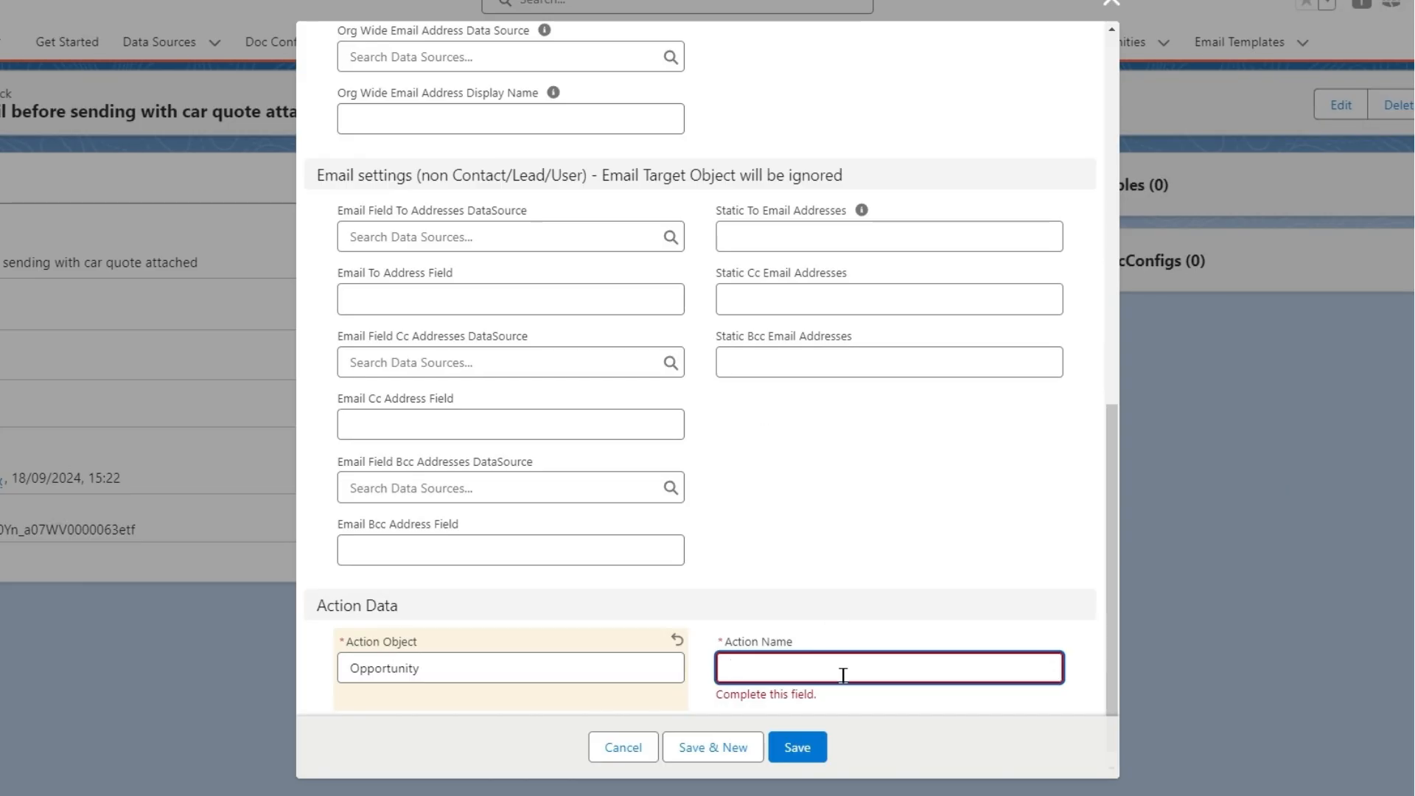
pyautogui.rightClick(843, 675)
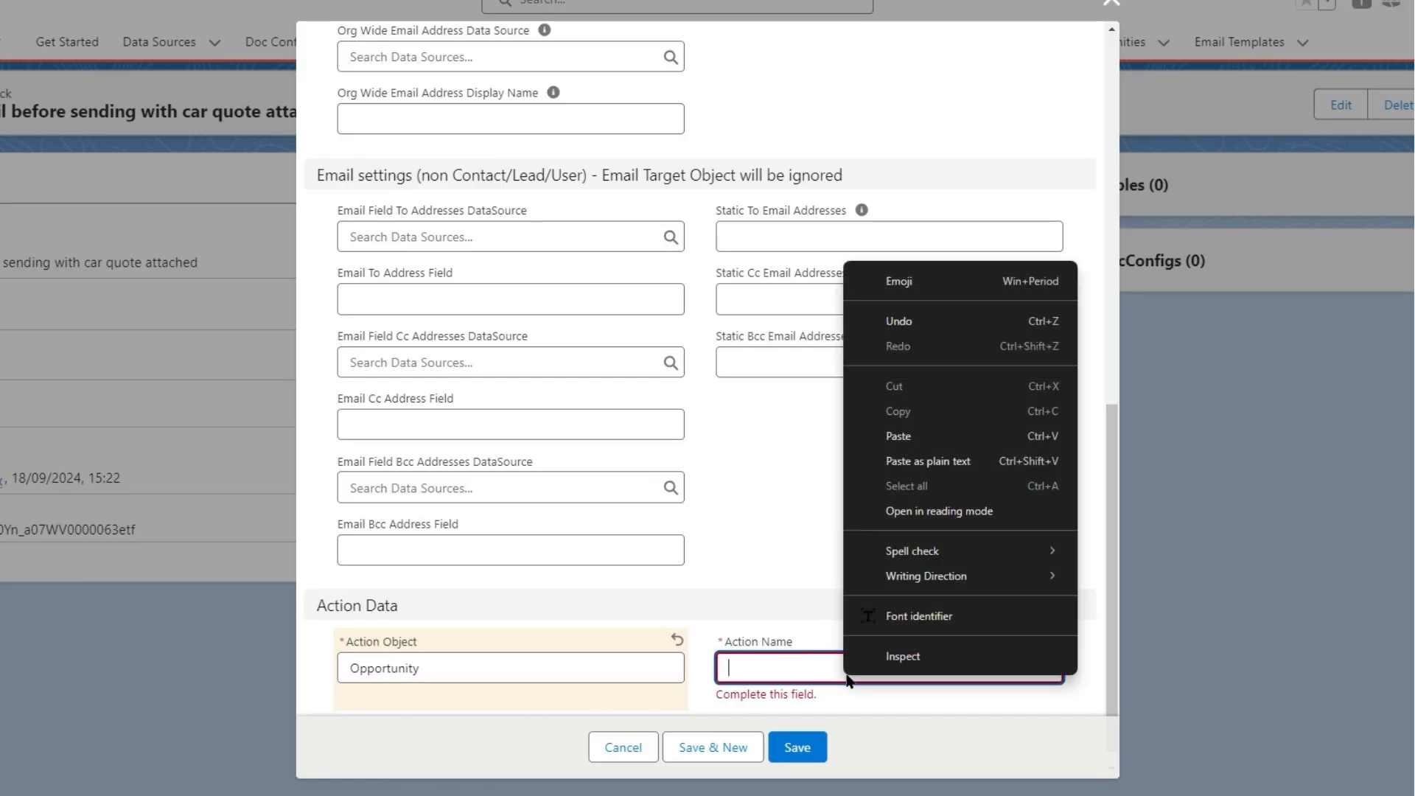
pyautogui.click(911, 441)
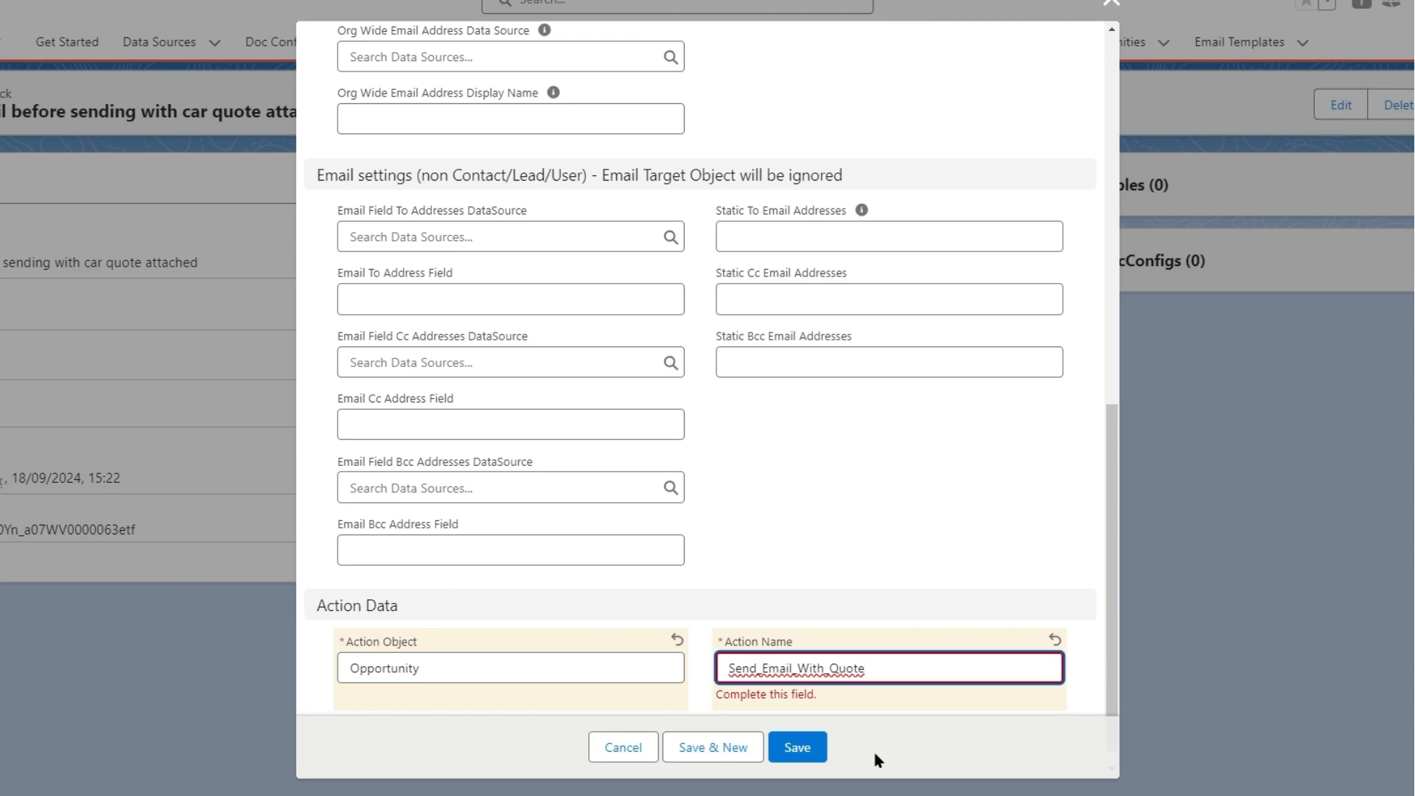
pyautogui.click(797, 748)
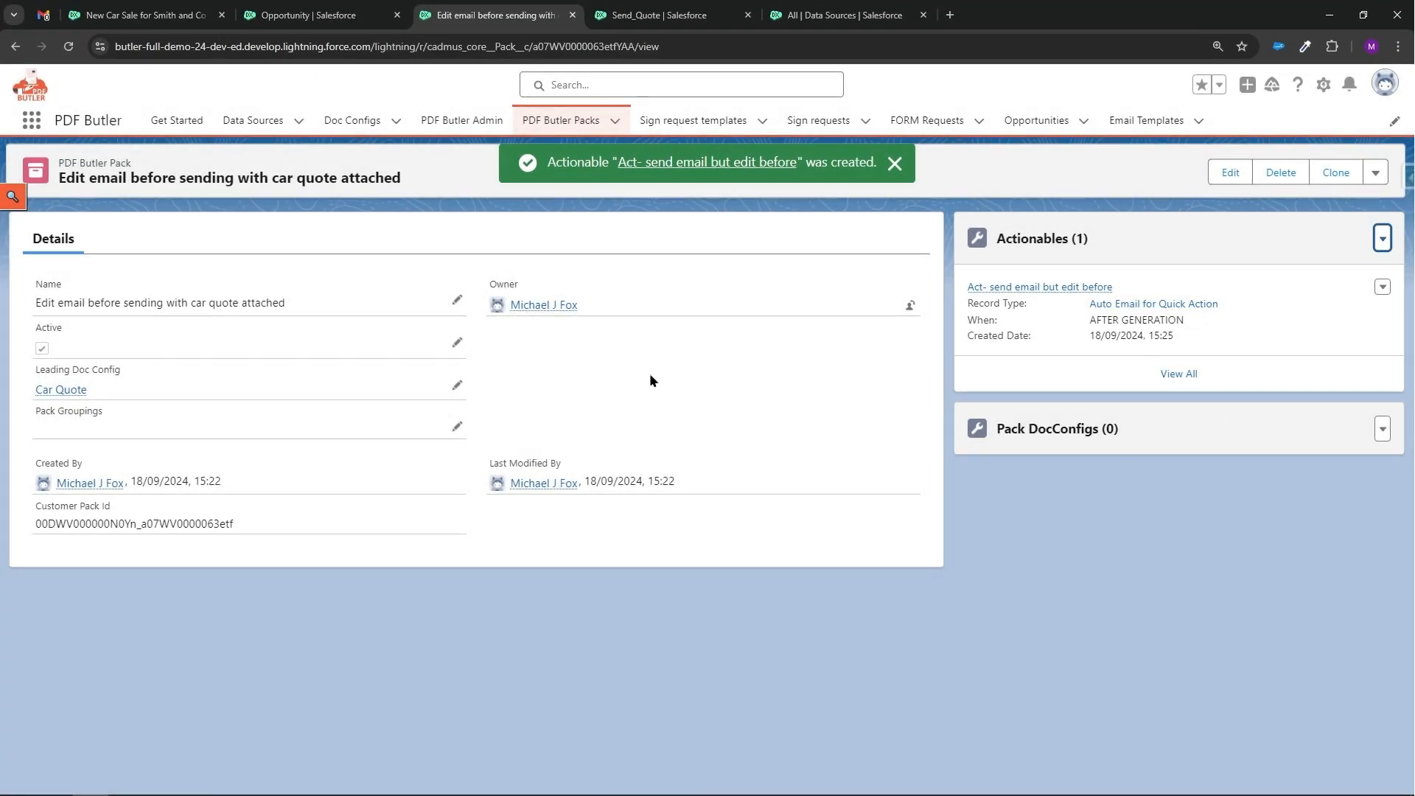
# Edit the opportunity's Lightning record page and add a PDF Butler Convert Component to the Activity tab.
pyautogui.click(169, 16)
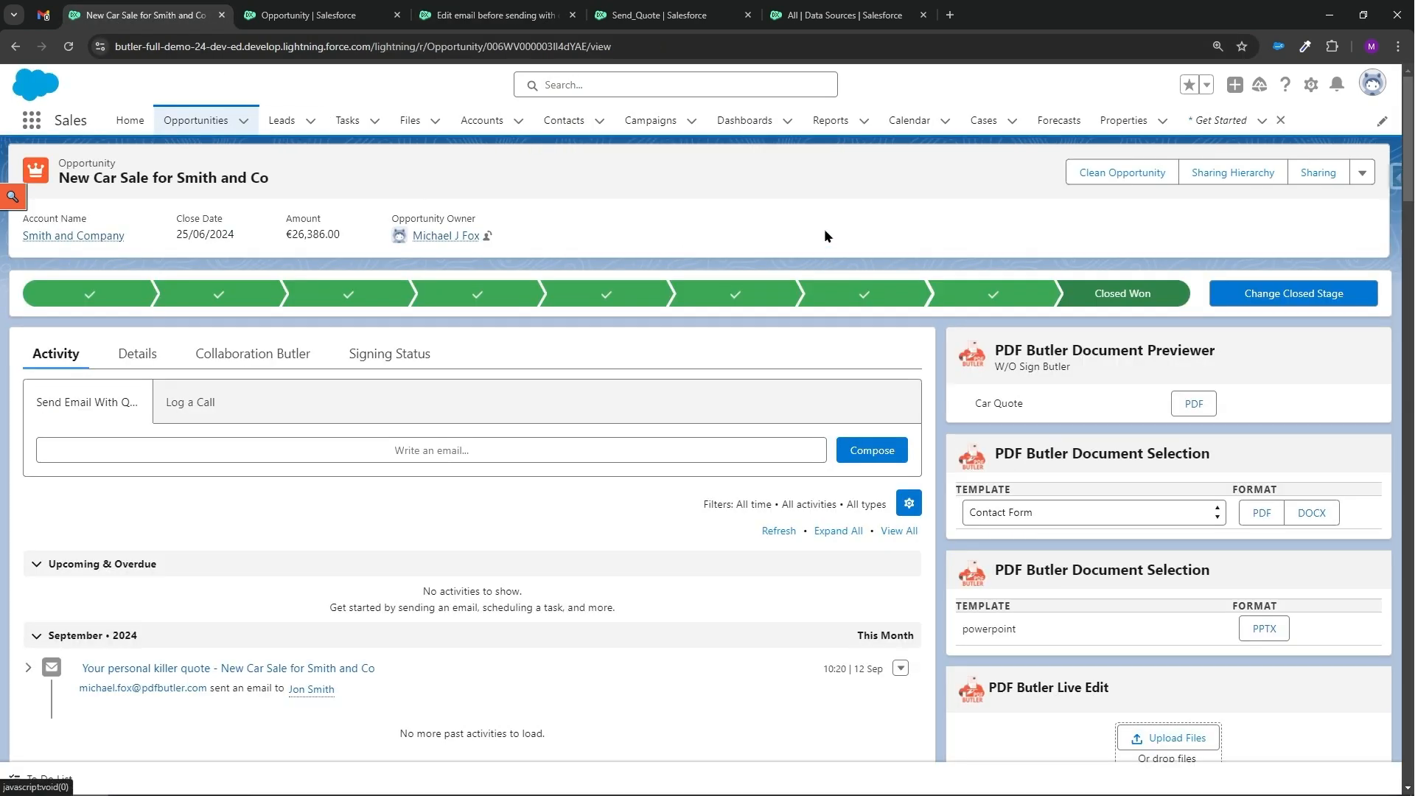
pyautogui.click(1311, 86)
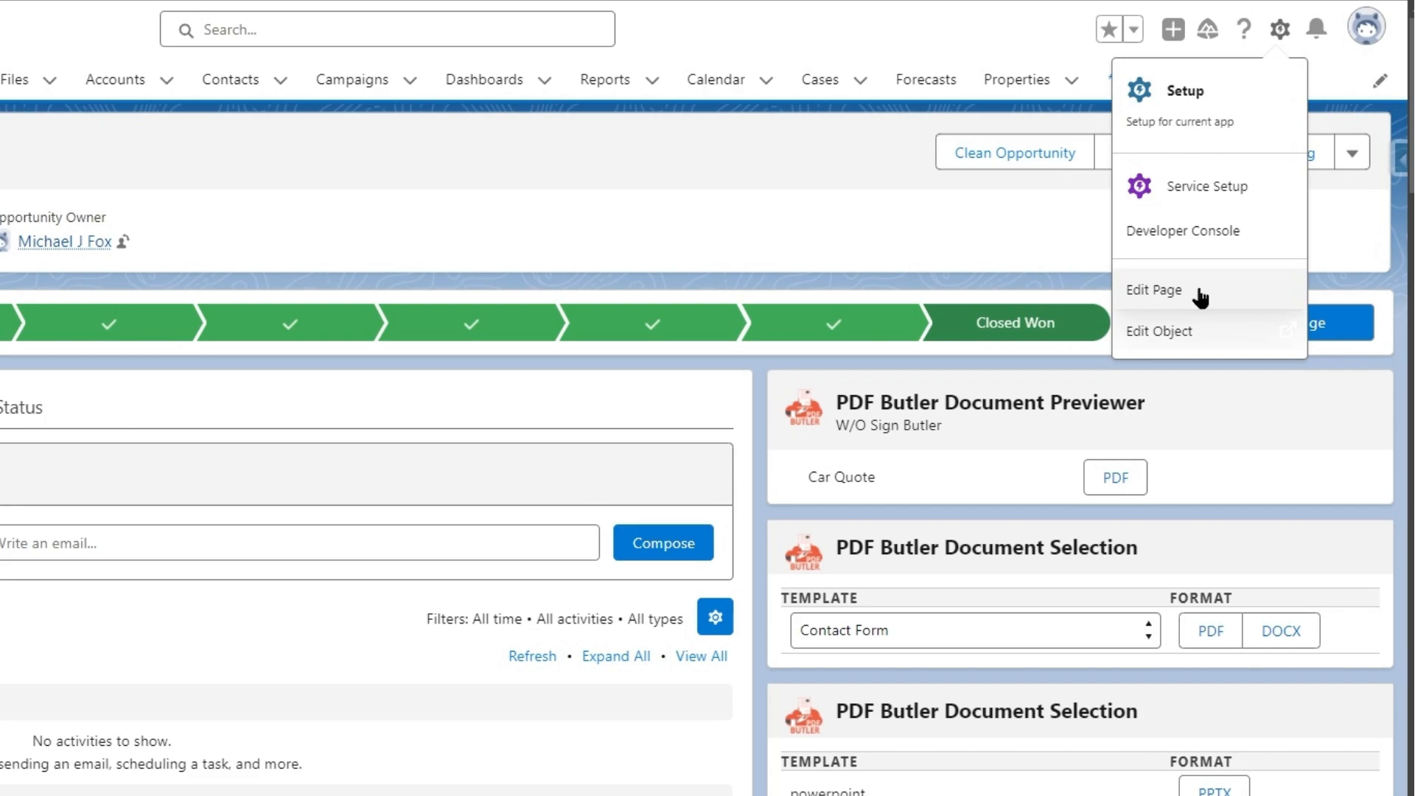
pyautogui.press('Escape')
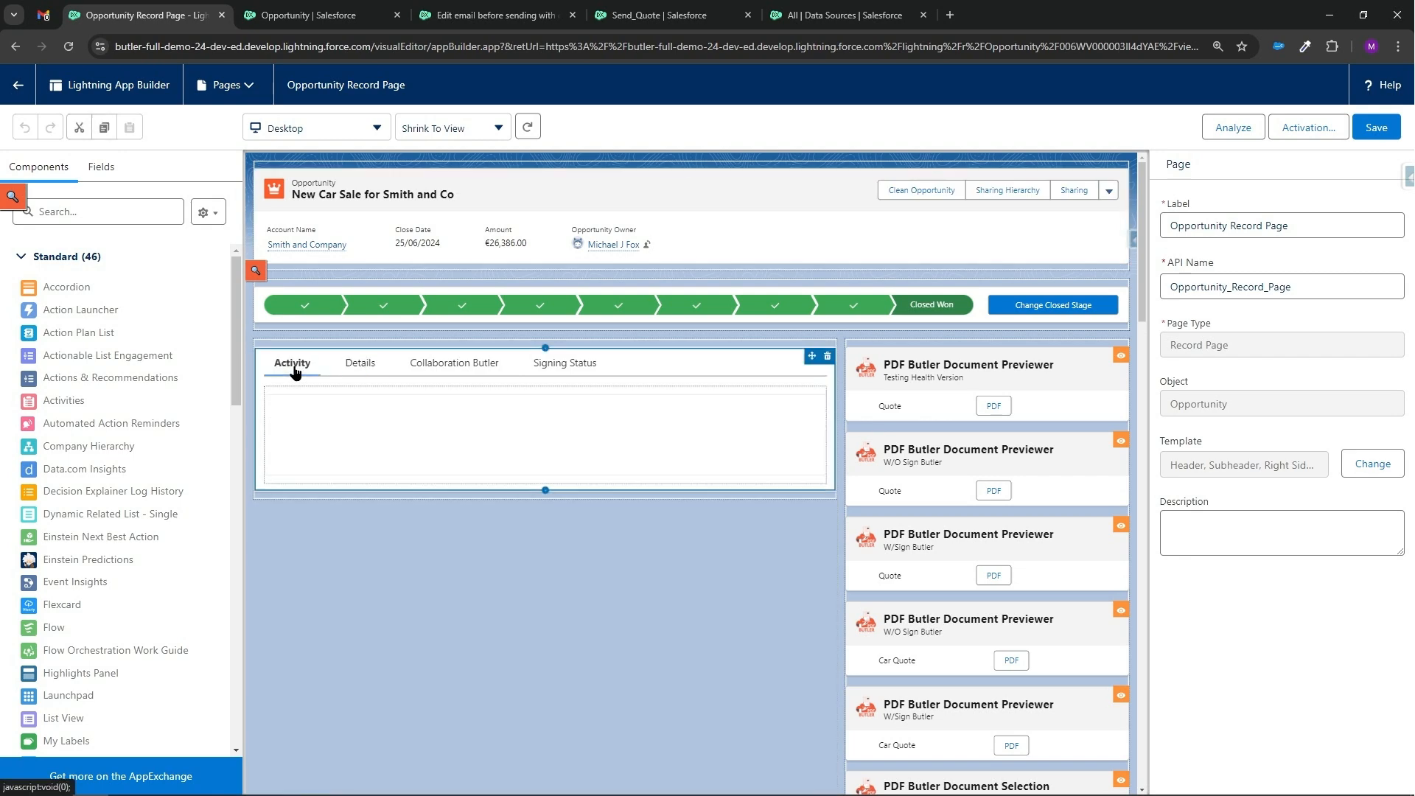
pyautogui.click(295, 368)
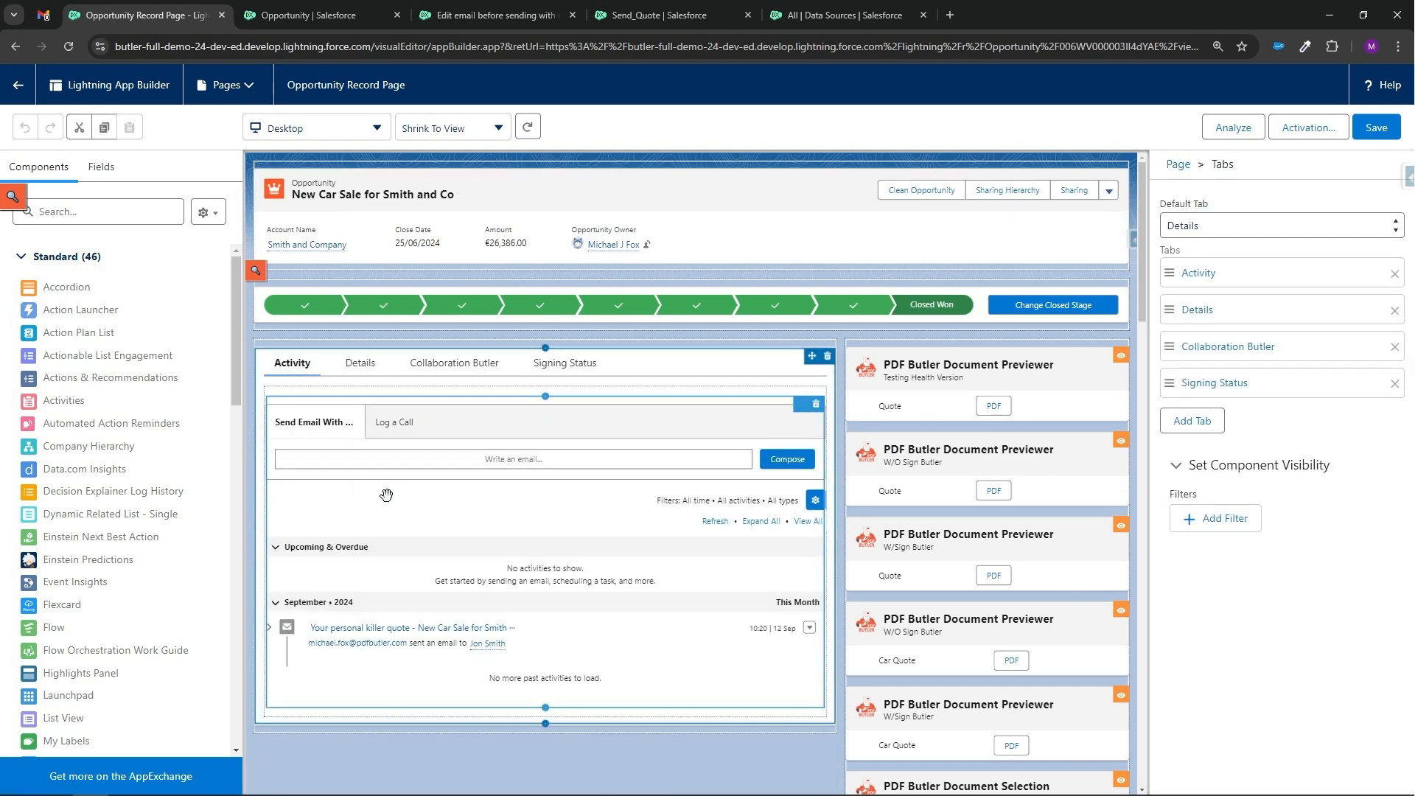
pyautogui.scroll(-15, 177, 502)
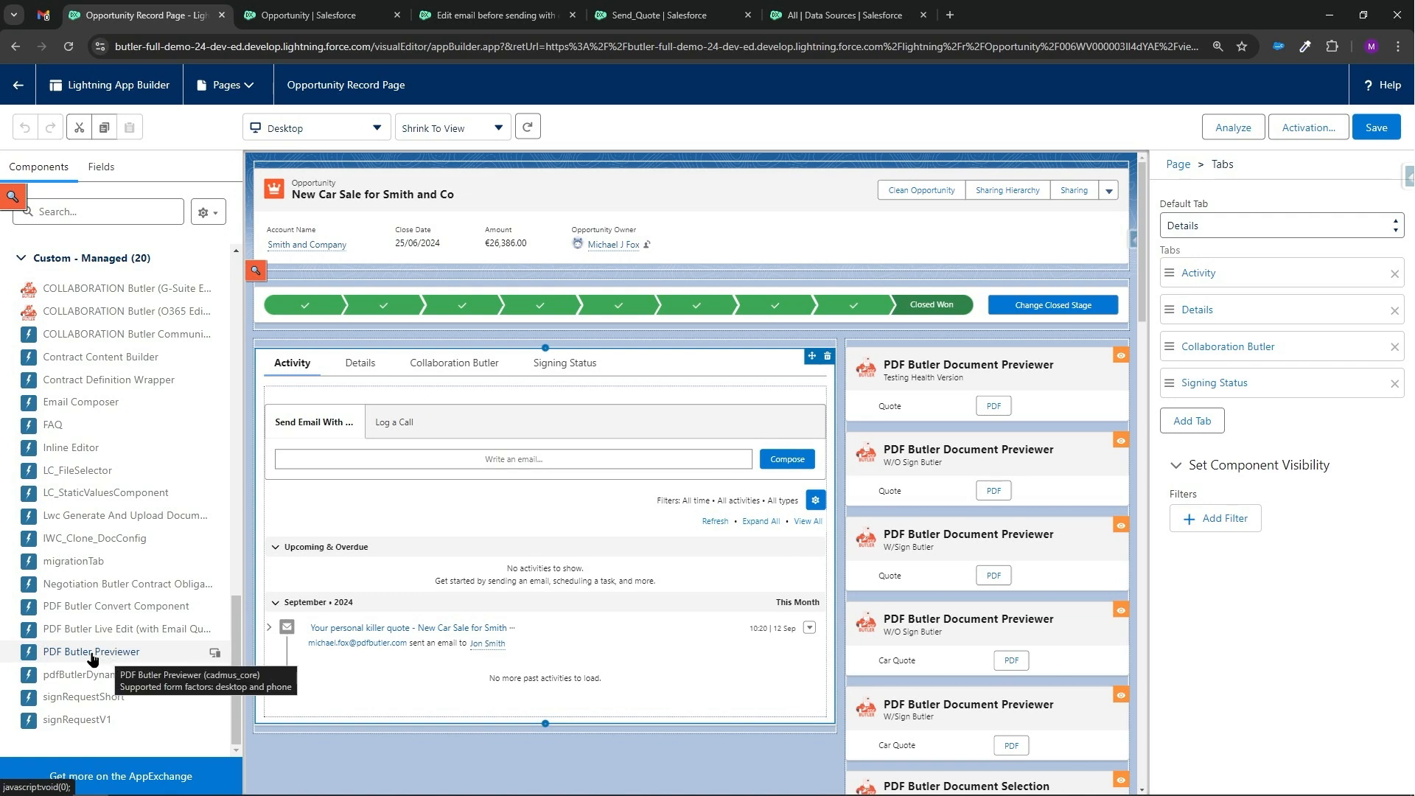
pyautogui.moveTo(91, 655); pyautogui.dragTo(412, 453)
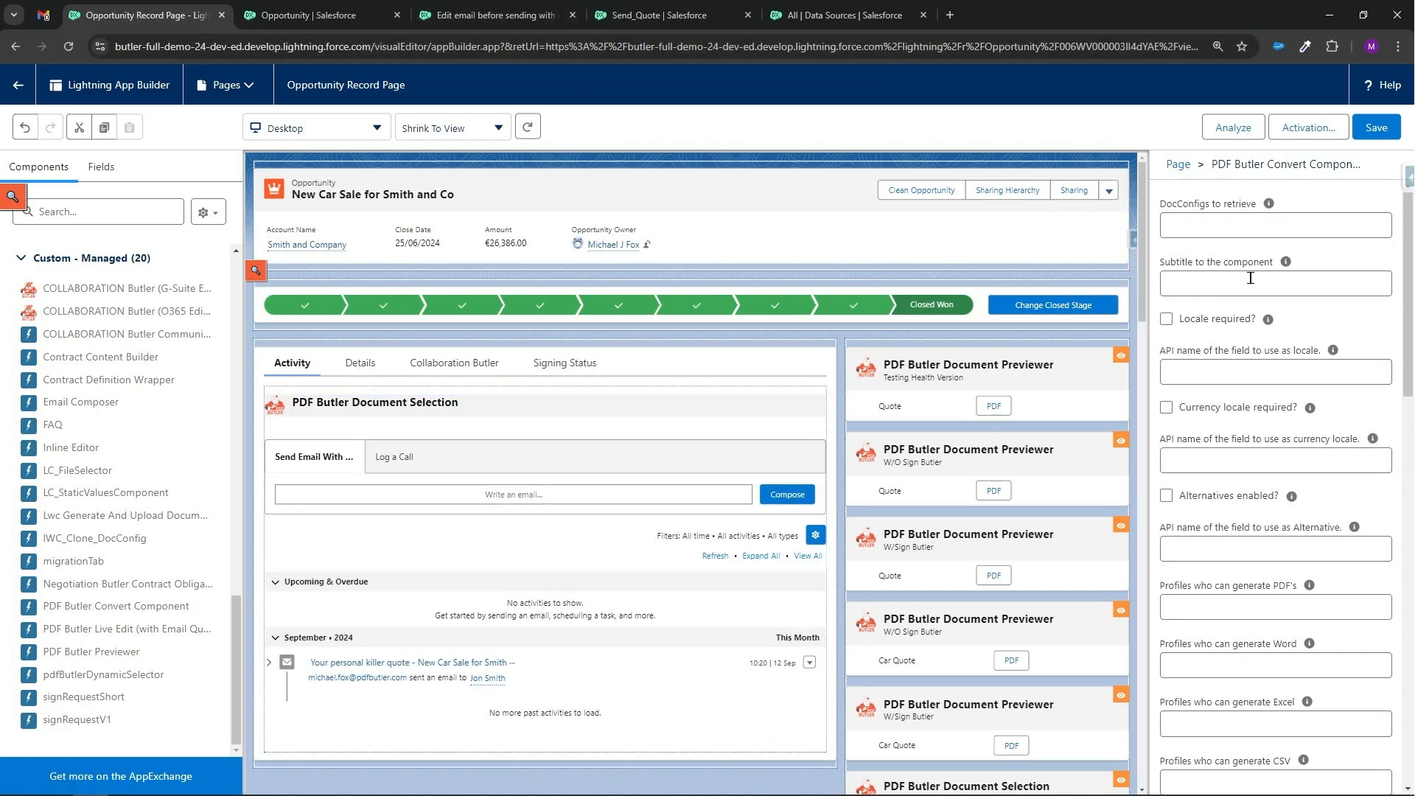
# Copy the PDF Butler pack's record ID from the pack page's address.
pyautogui.scroll(-2, 1263, 448)
pyautogui.scroll(-3, 1263, 447)
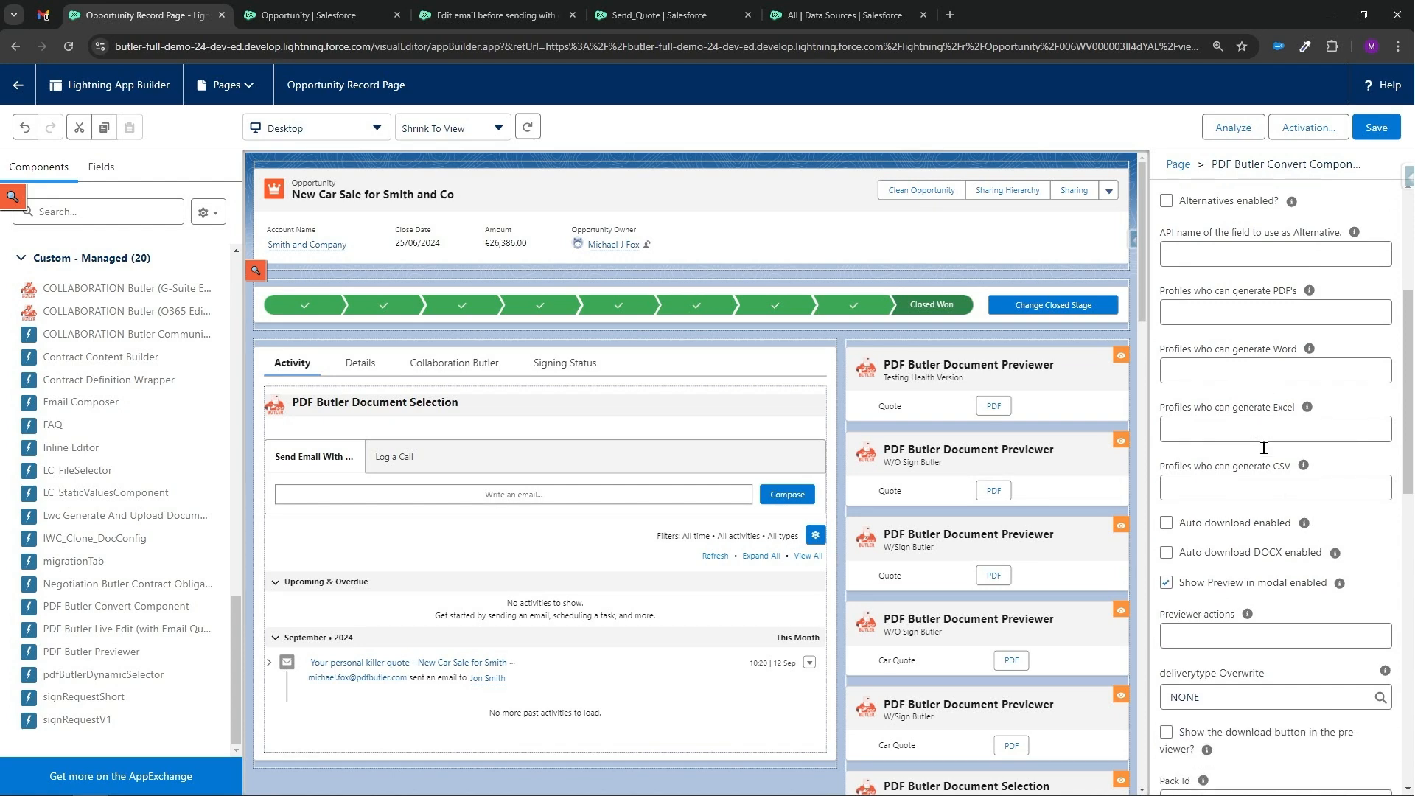
pyautogui.scroll(4, 1256, 438)
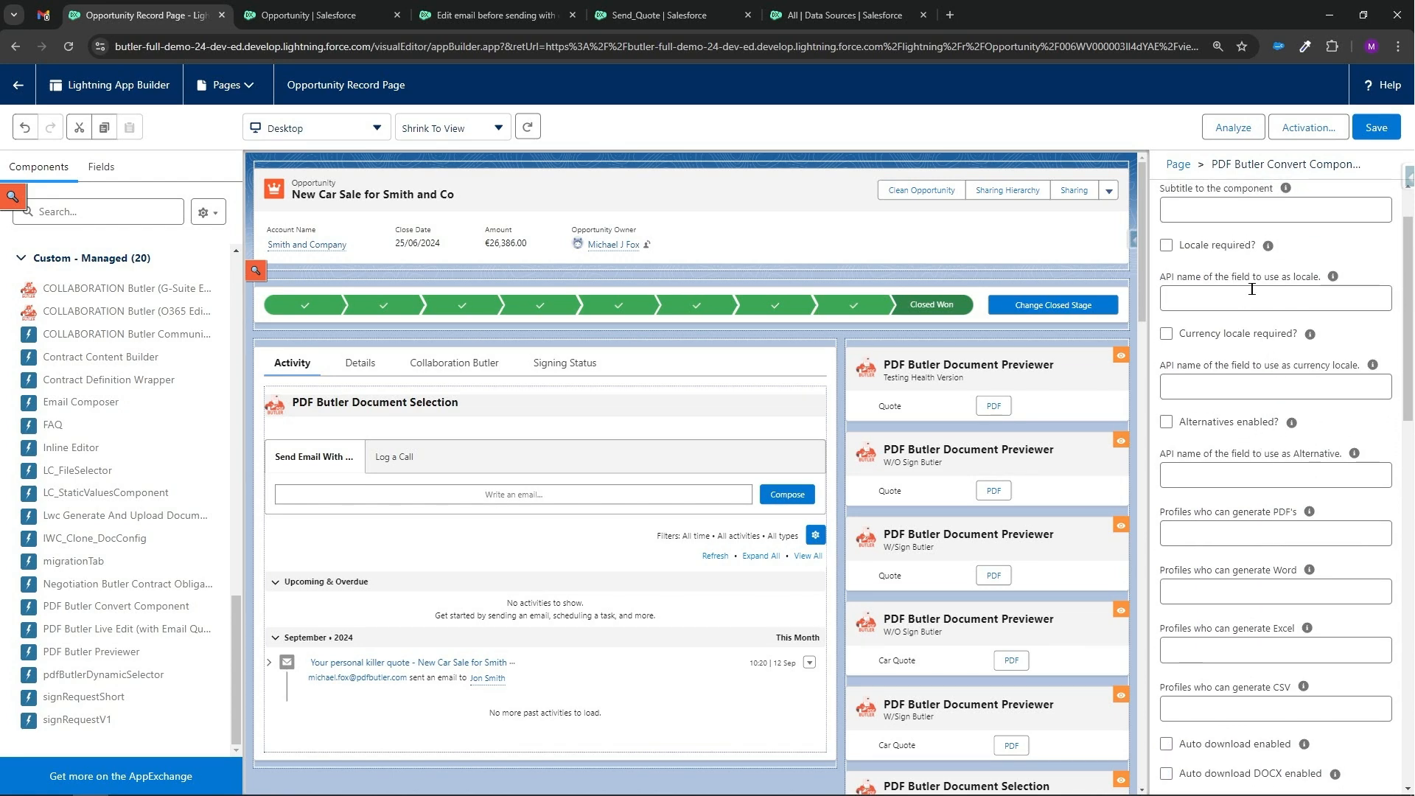
pyautogui.click(494, 14)
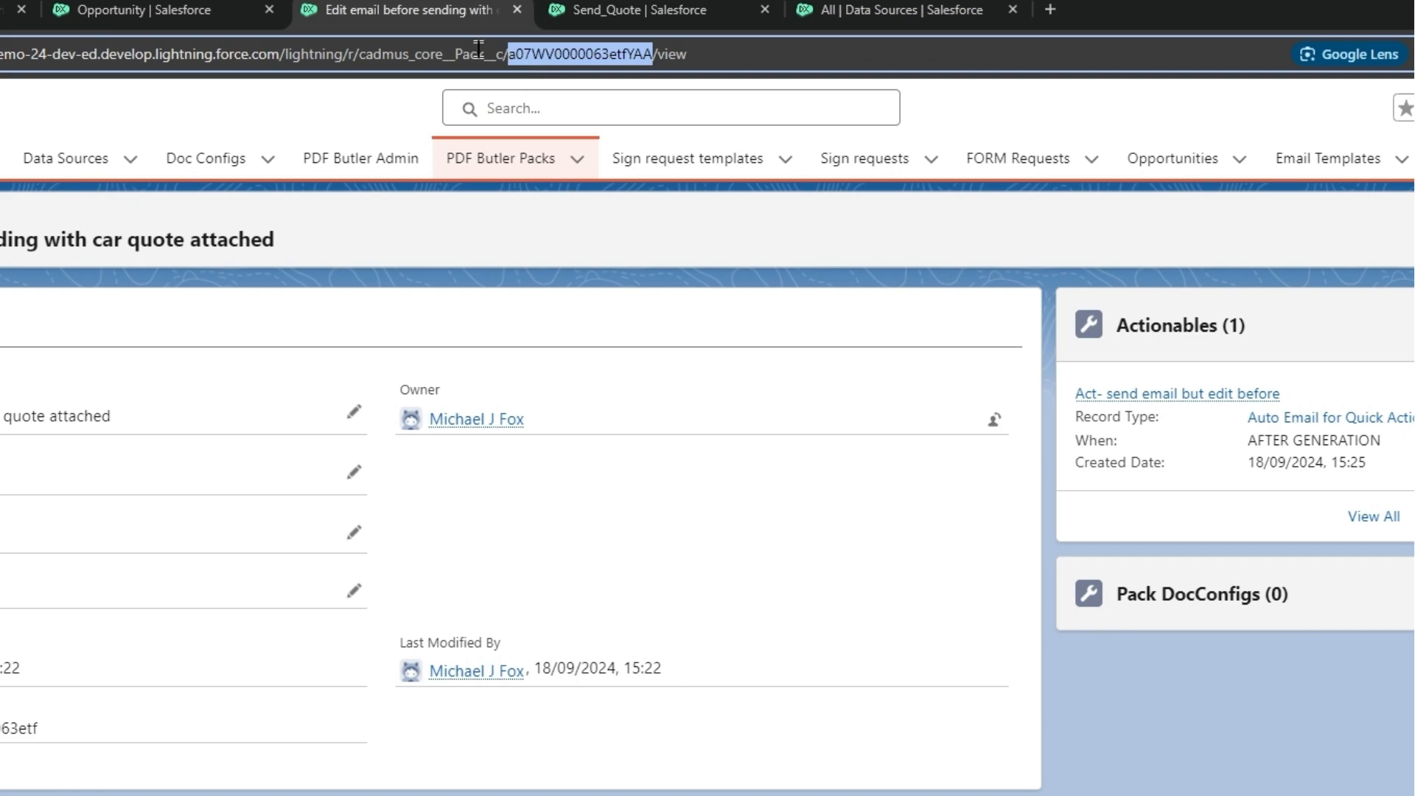
pyautogui.click(6, 11)
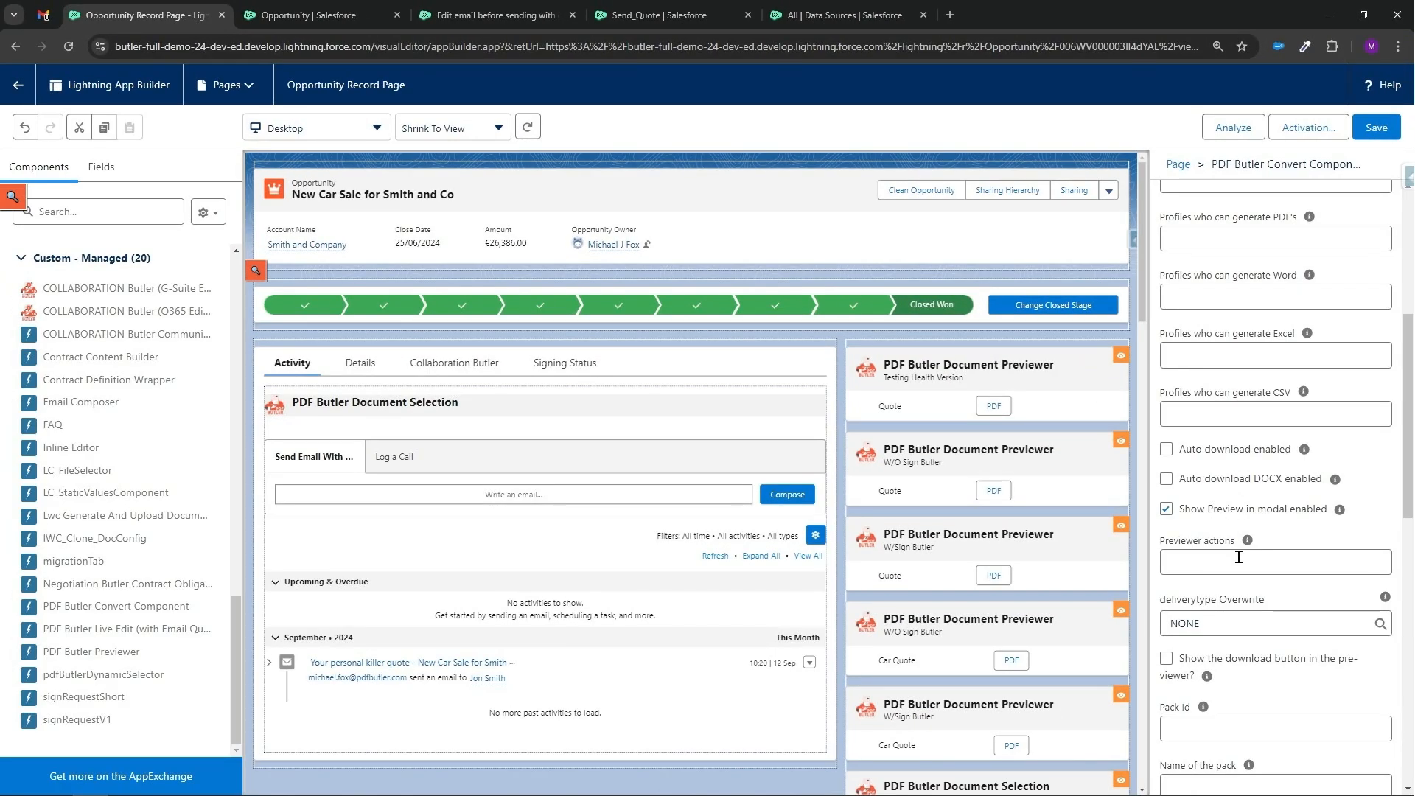
# Paste the pack ID into the component's Previewer actions and turn off Show Preview in modal enabled.
pyautogui.click(1239, 562)
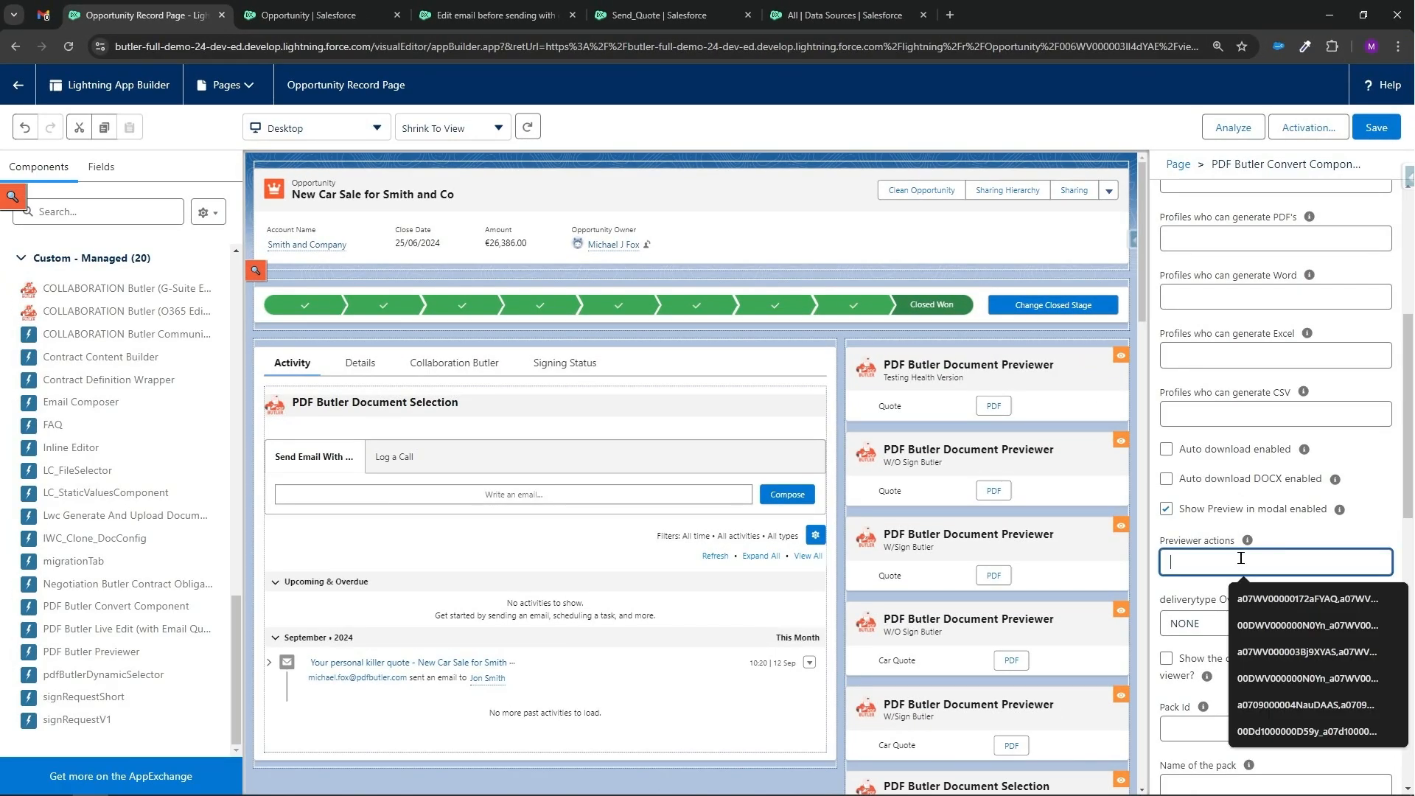
pyautogui.write('a07WV0000063etfYAA')
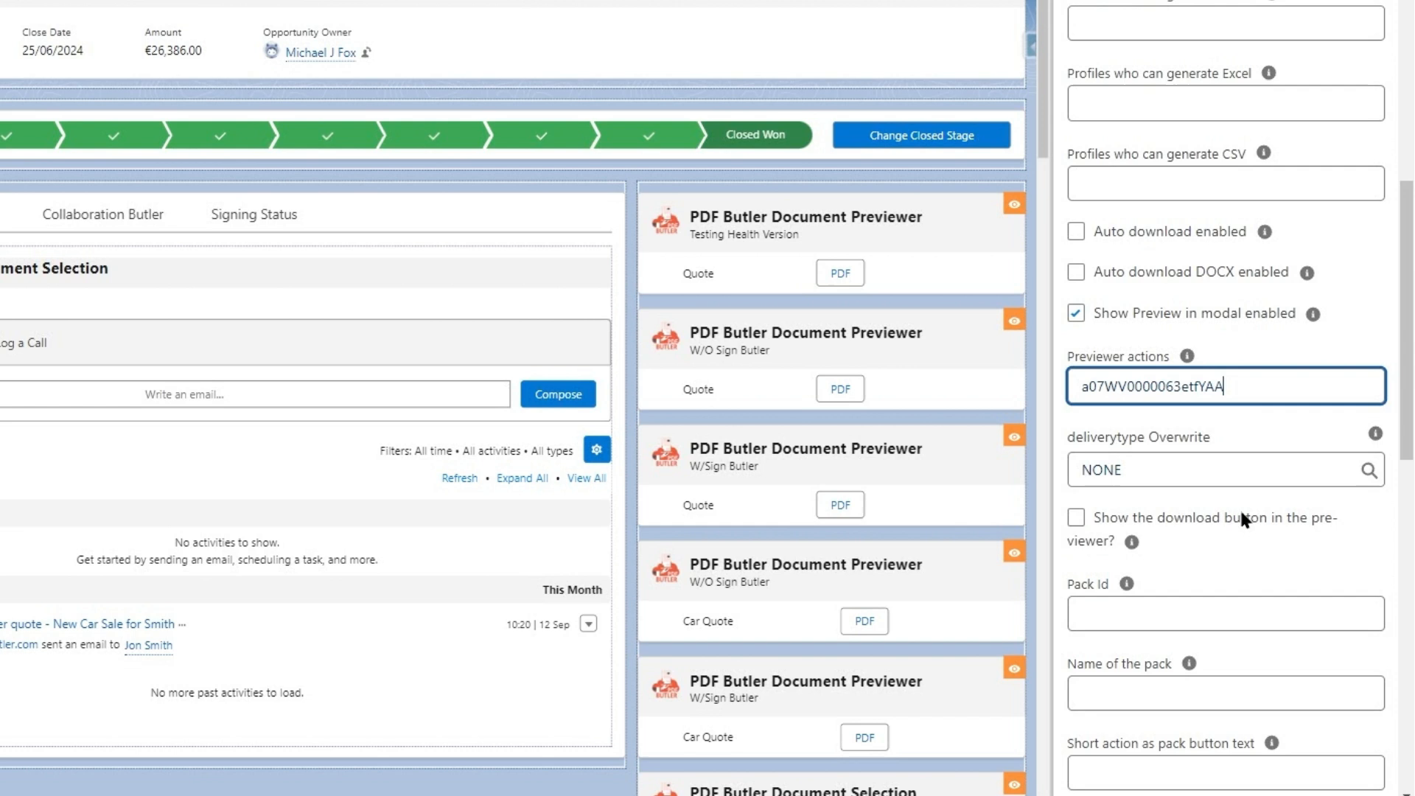
pyautogui.scroll(-2, 1240, 507)
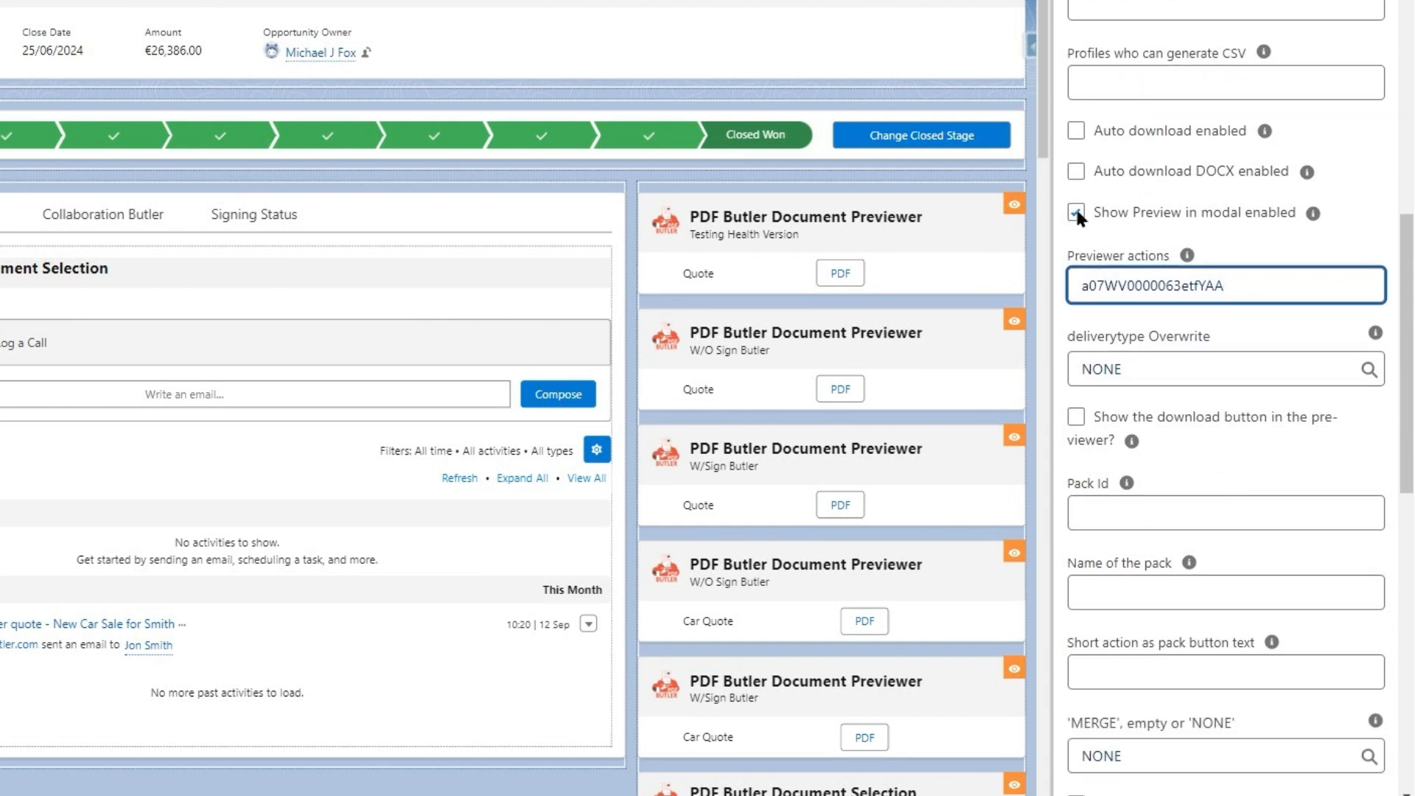
pyautogui.click(1076, 212)
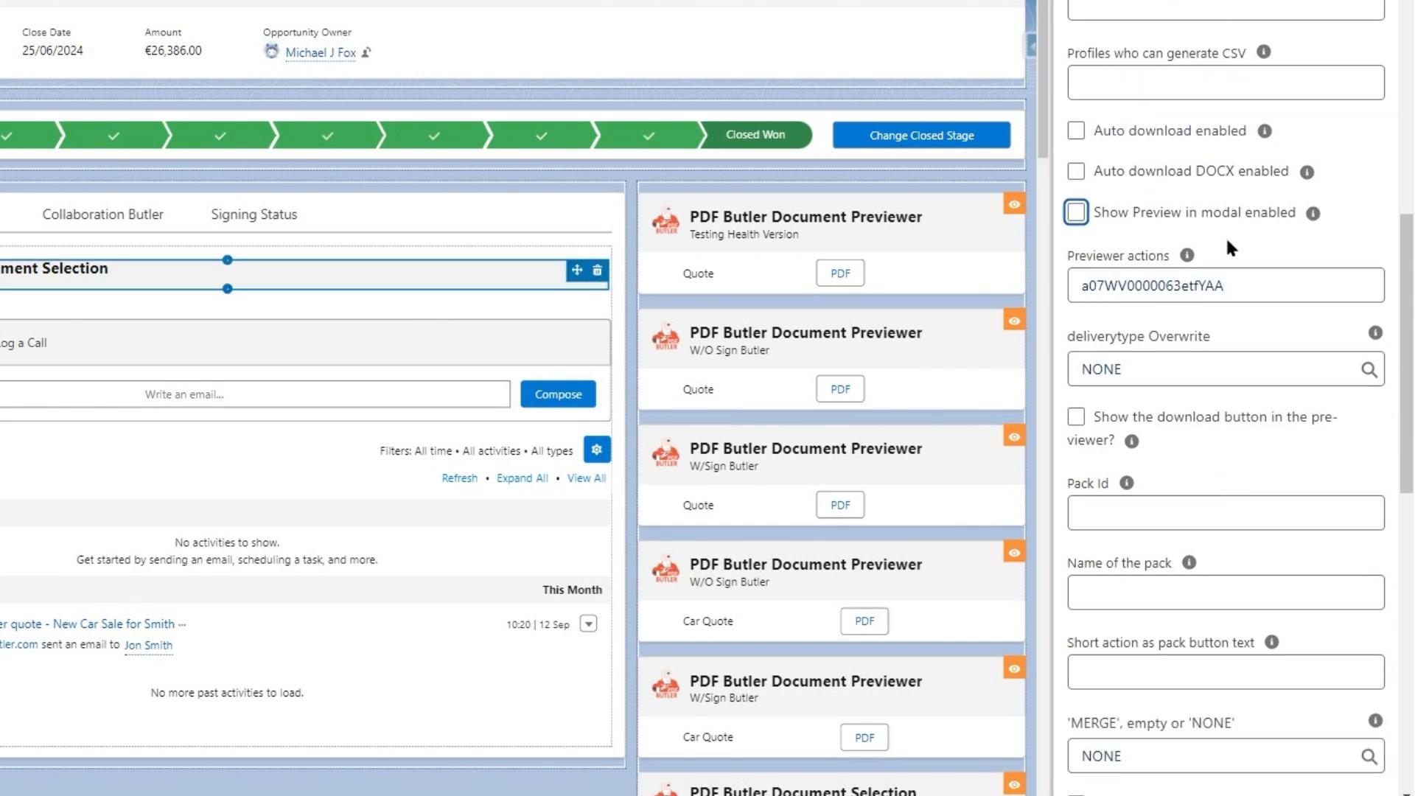
# Paste the pack ID into the Pack Id property and clear the Previewer actions field.
pyautogui.click(1184, 510)
pyautogui.write('a07WV0000063etfYAA')
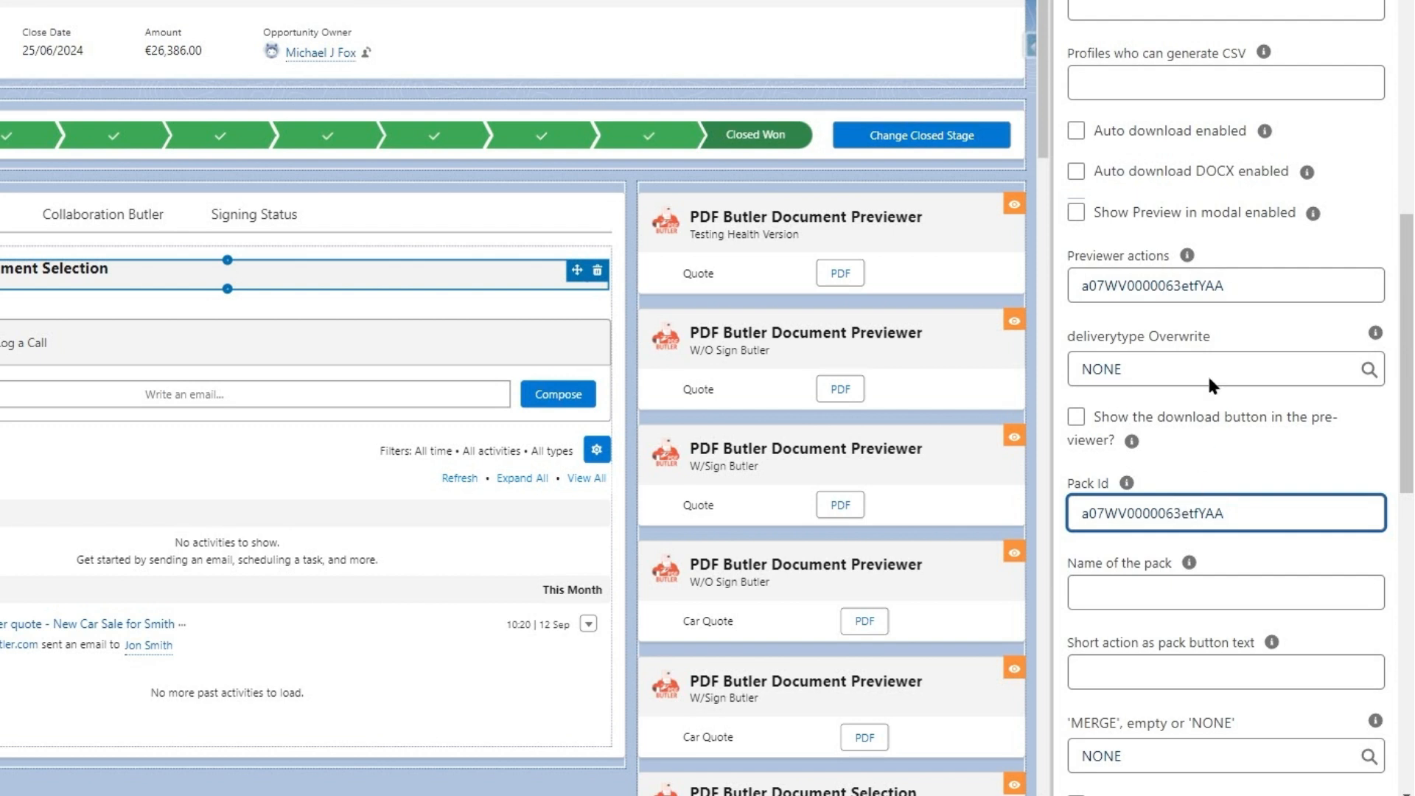
pyautogui.doubleClick(1217, 286)
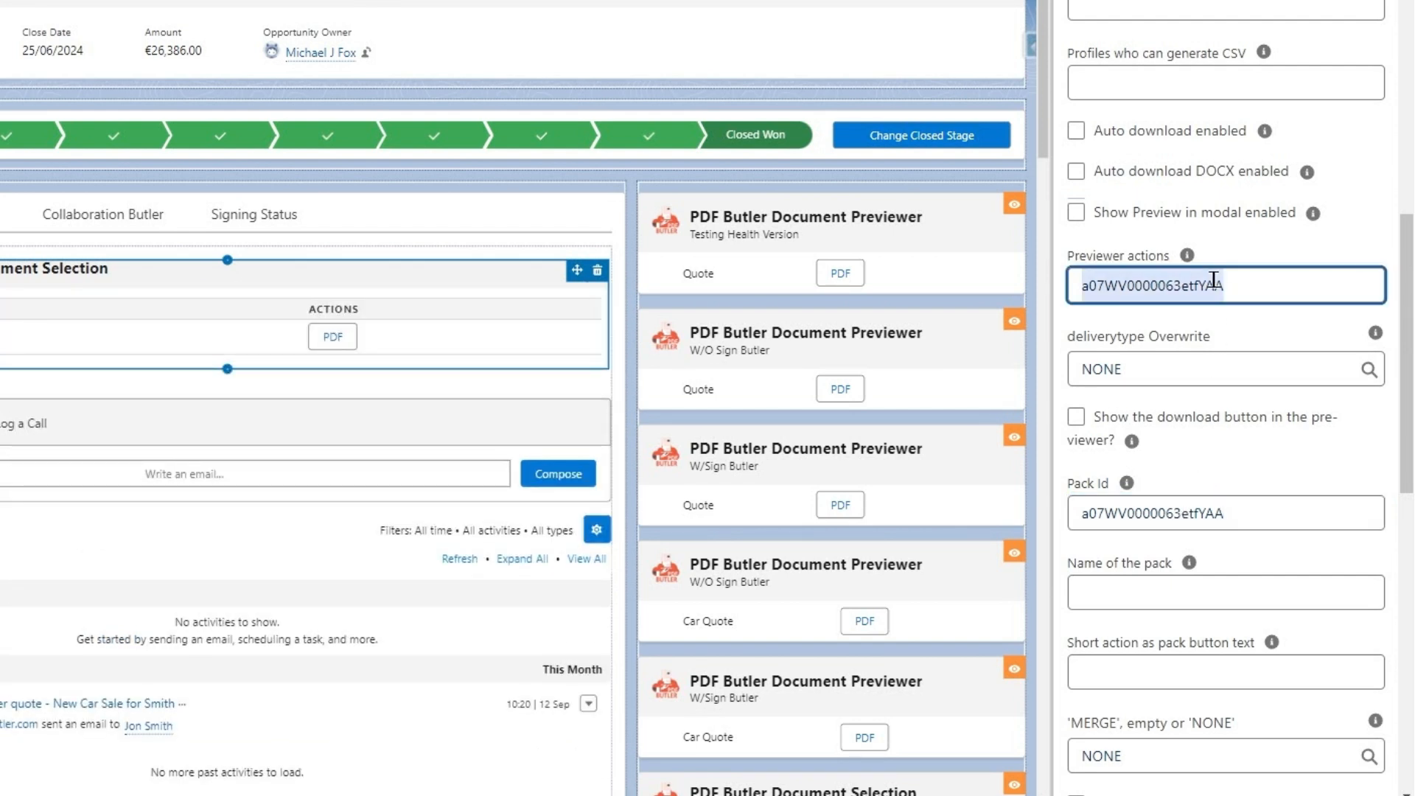
pyautogui.press('BackSpace')
pyautogui.click(1236, 472)
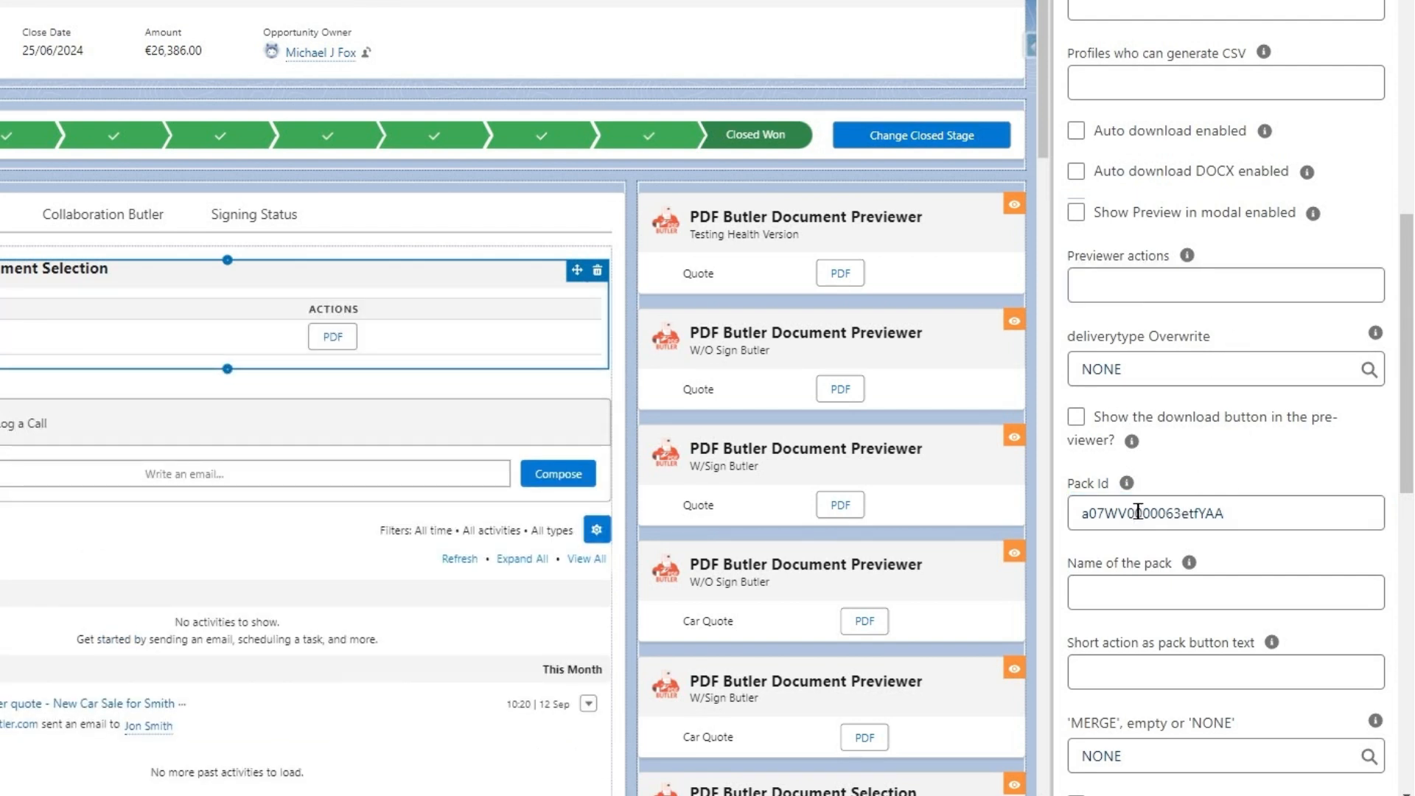
# Set the component's Name of the pack to 'Edit email with quote attached'.
pyautogui.click(1215, 586)
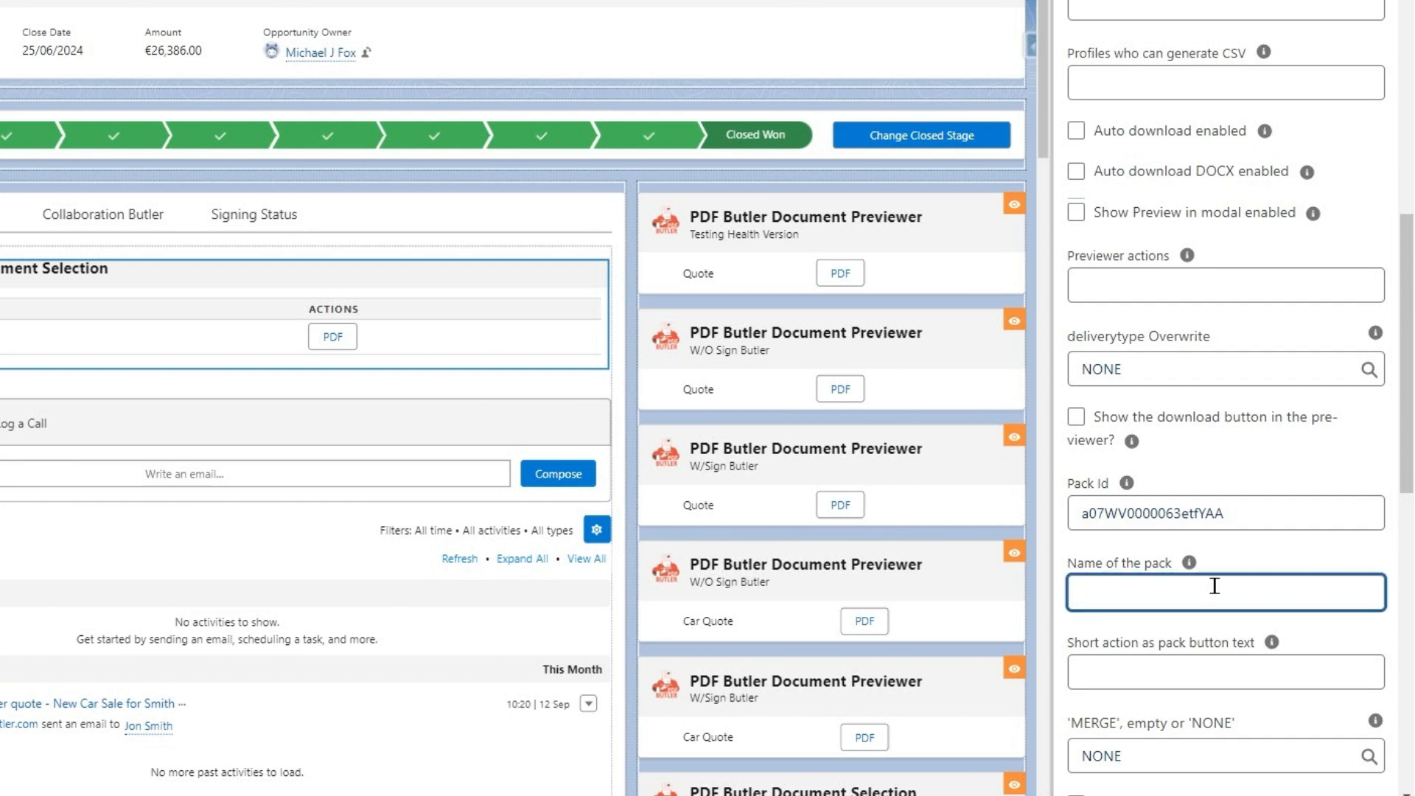
pyautogui.write('Edit email with quoteattached')
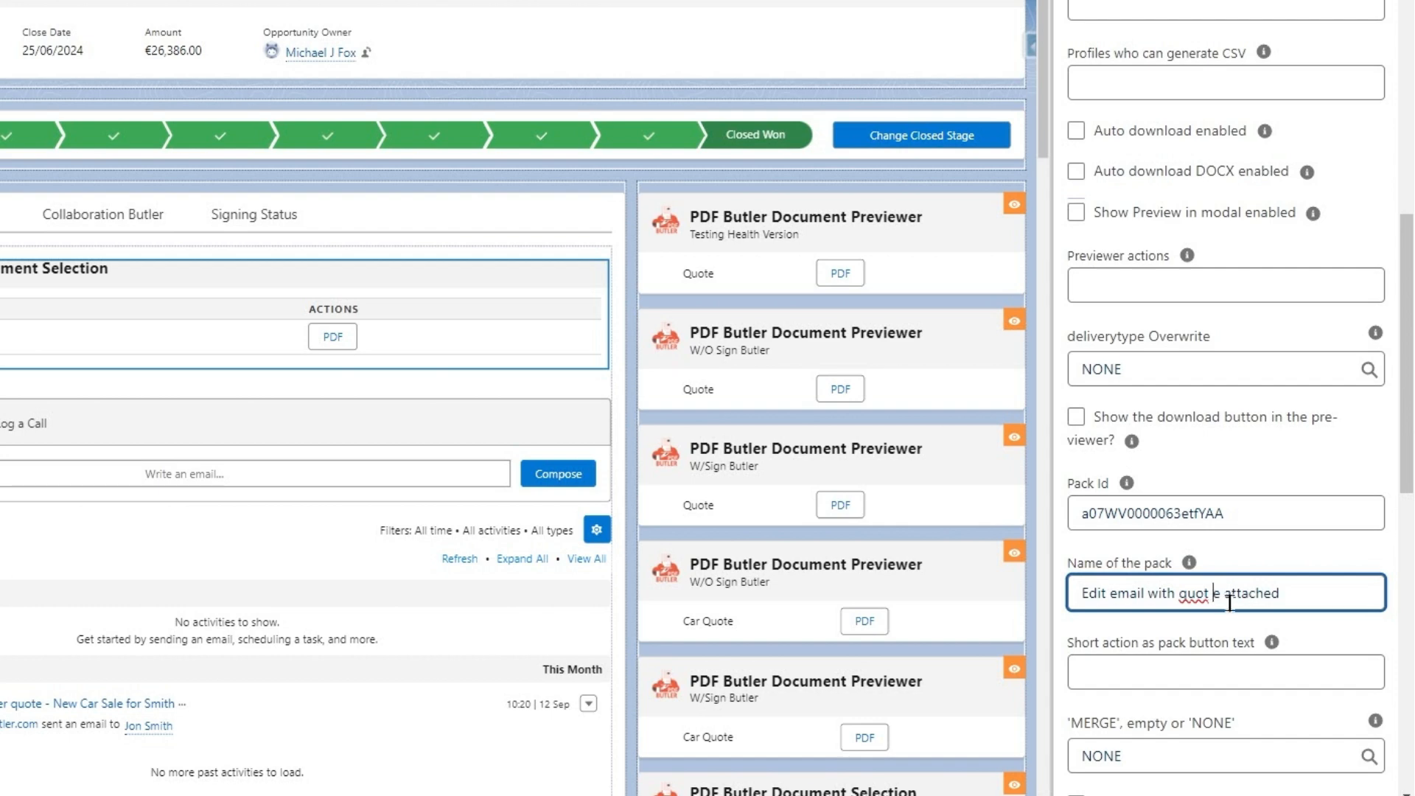
pyautogui.press('Left')
pyautogui.press('Left')
pyautogui.click(1277, 551)
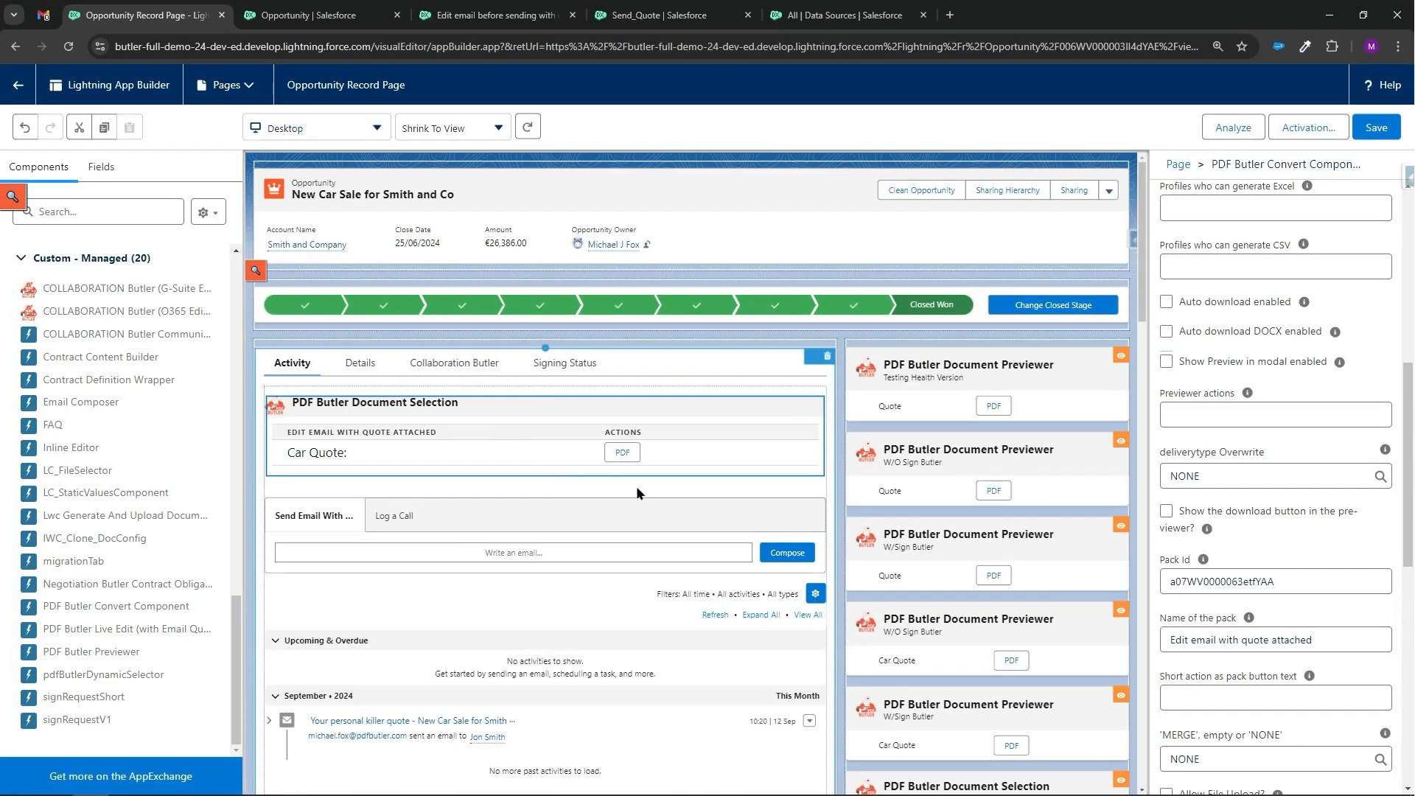
# Save the Lightning page and go back to the opportunity record.
pyautogui.click(1376, 128)
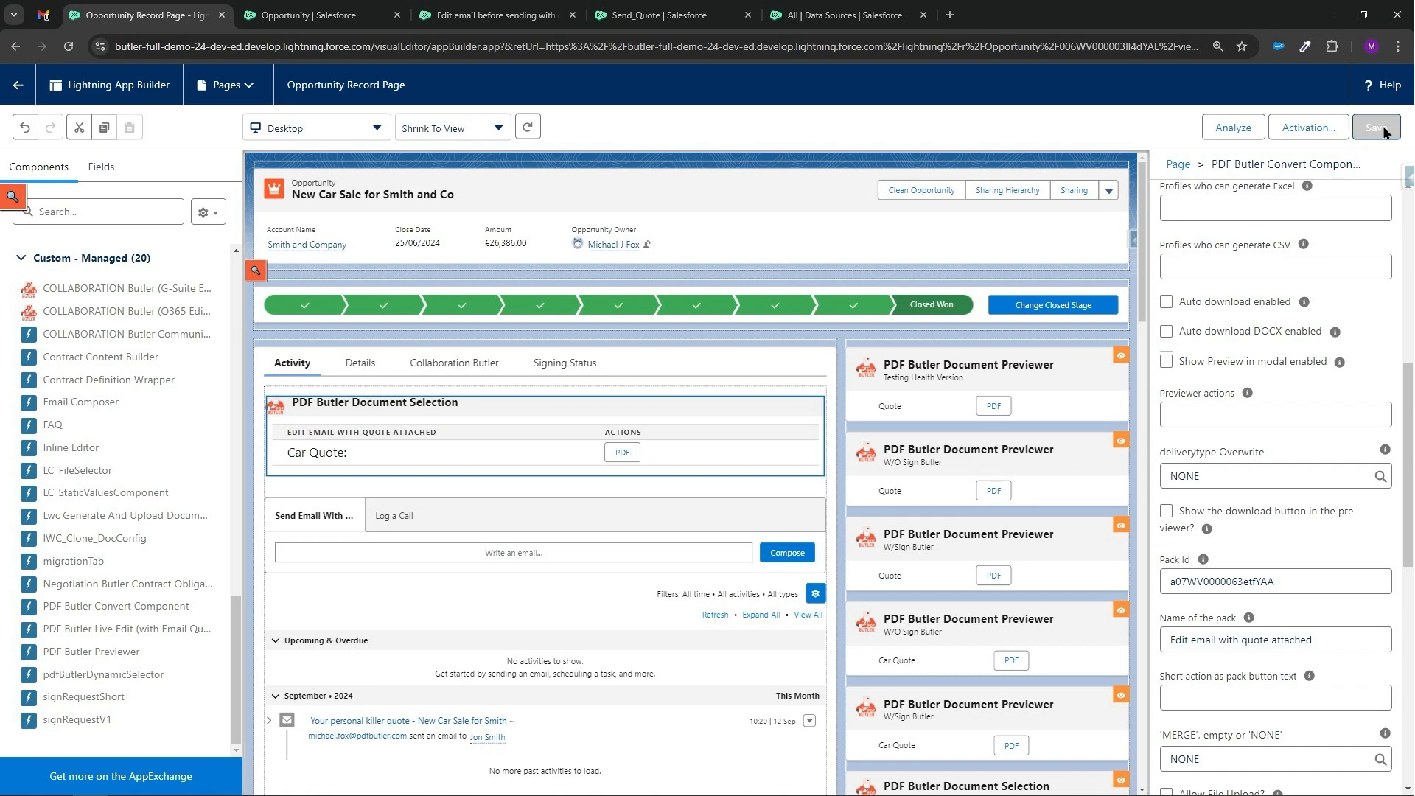
pyautogui.click(17, 84)
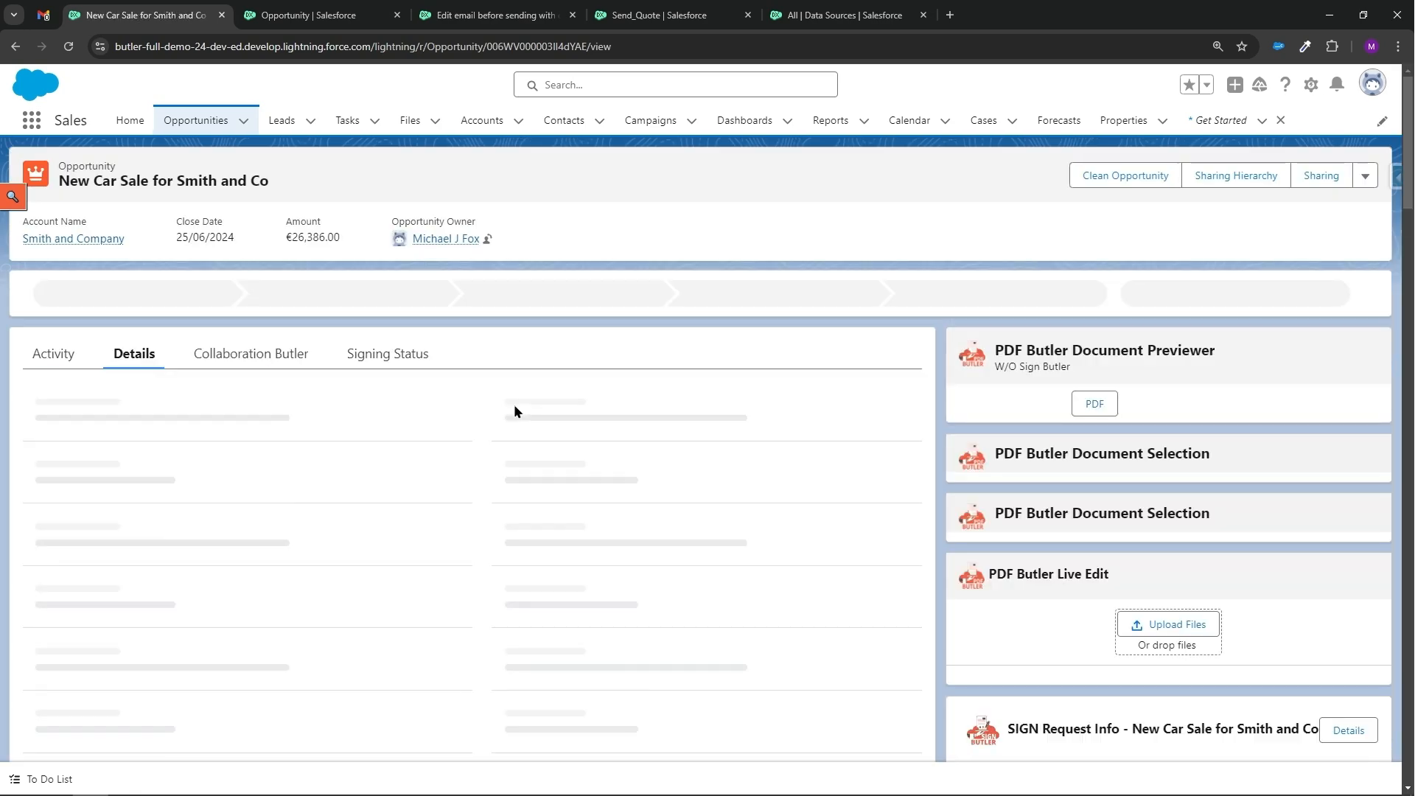
# Generate the Car Quote PDF from the new pack component on the Activity tab to open the email draft.
pyautogui.click(48, 359)
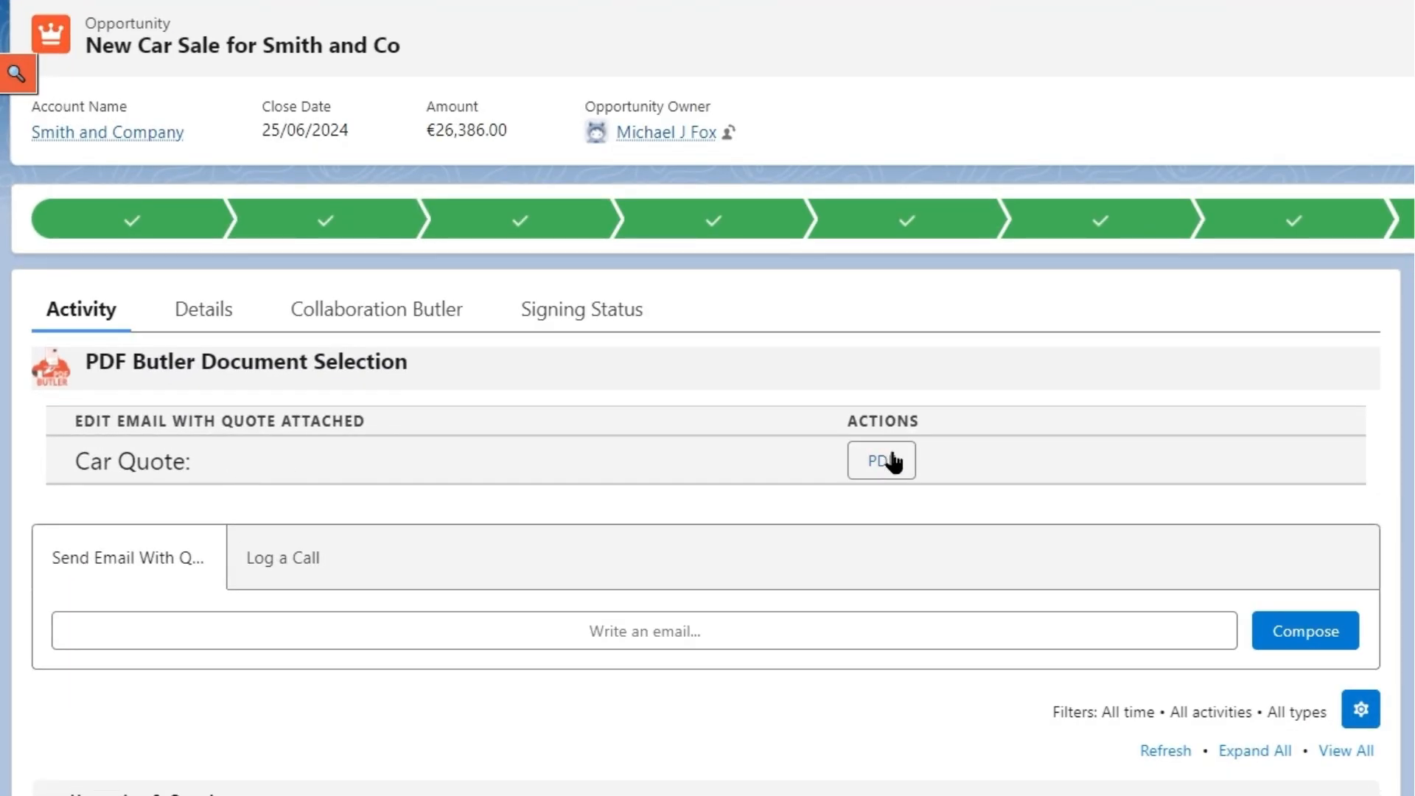
pyautogui.click(892, 461)
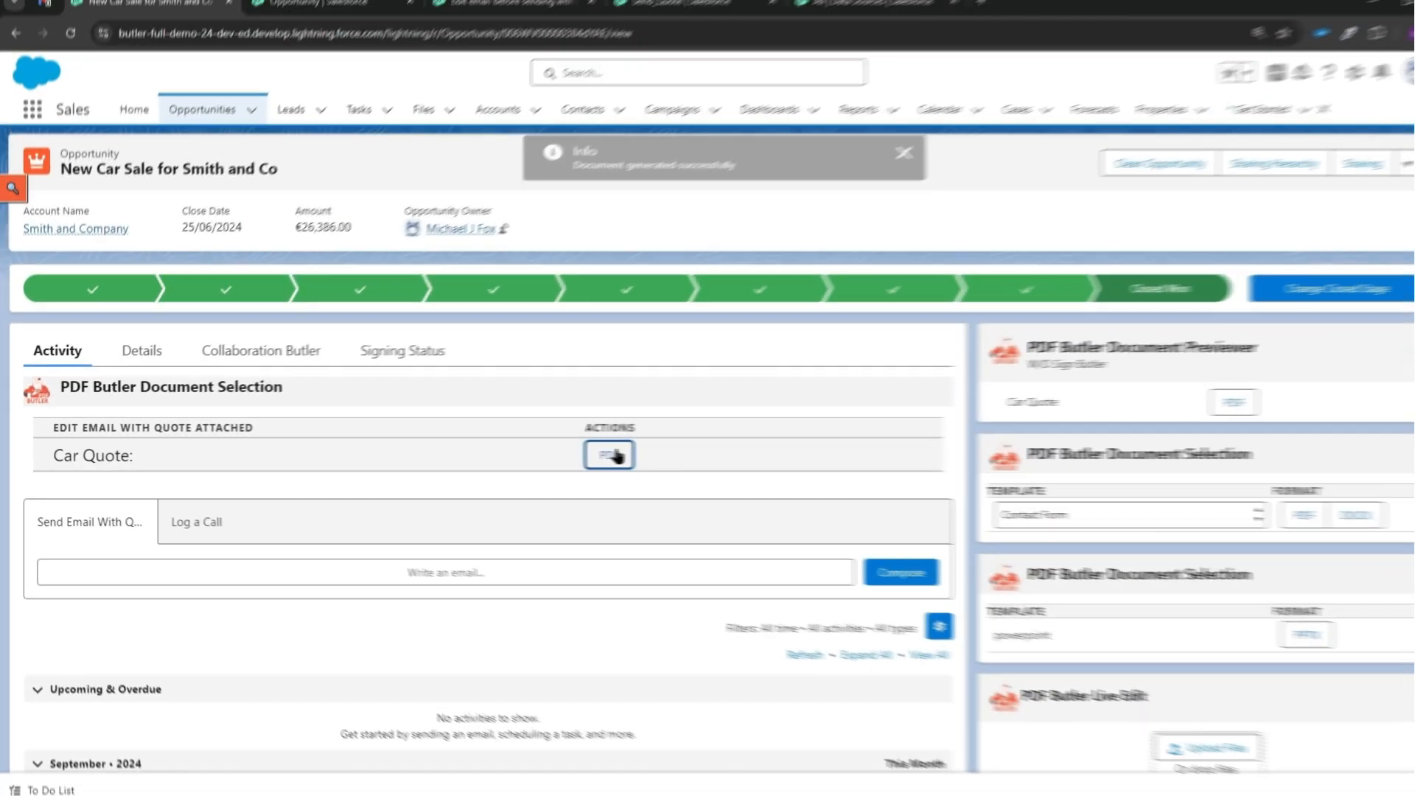
pyautogui.click(612, 455)
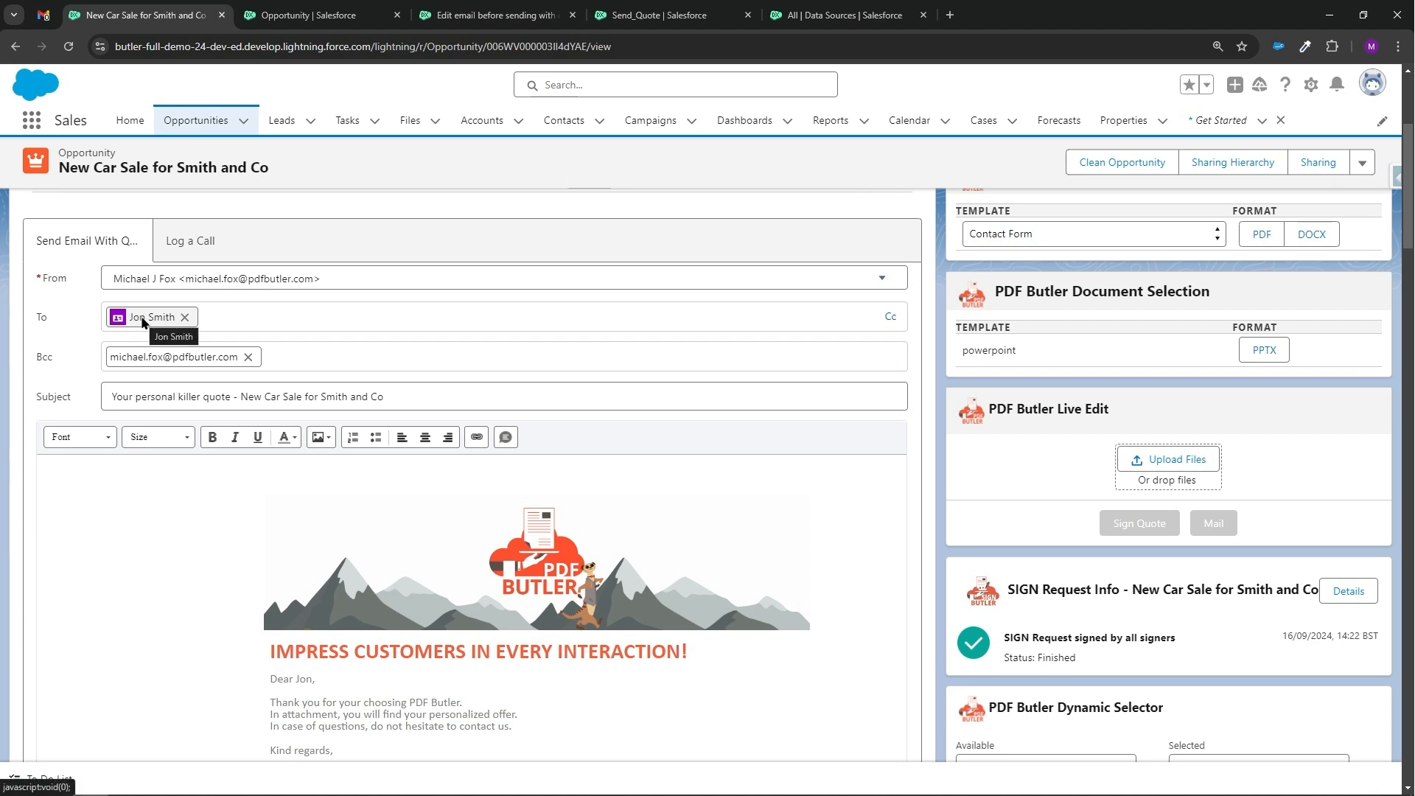
pyautogui.scroll(-3, 147, 324)
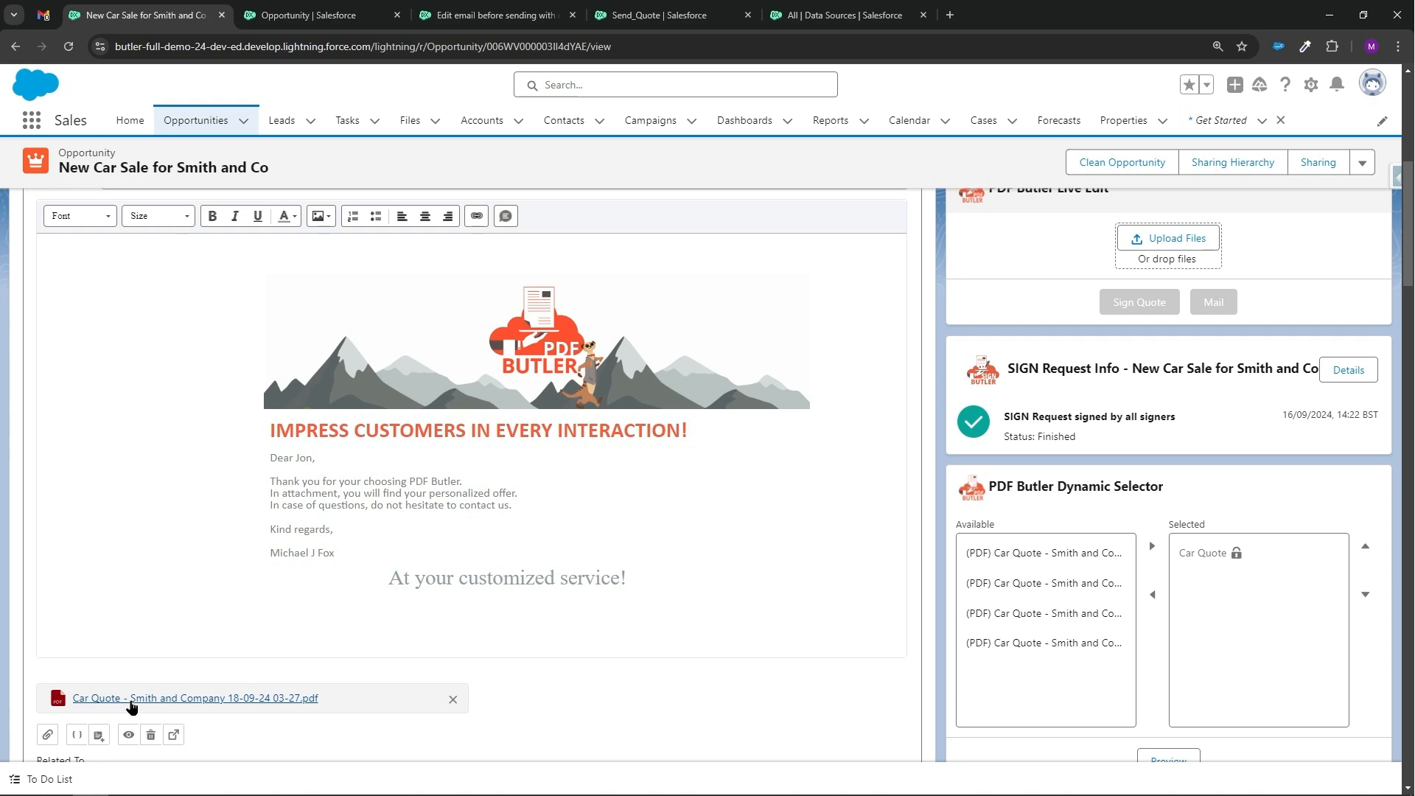
# Add the line 'now i can make my changes' under the greeting in the email body.
pyautogui.click(461, 472)
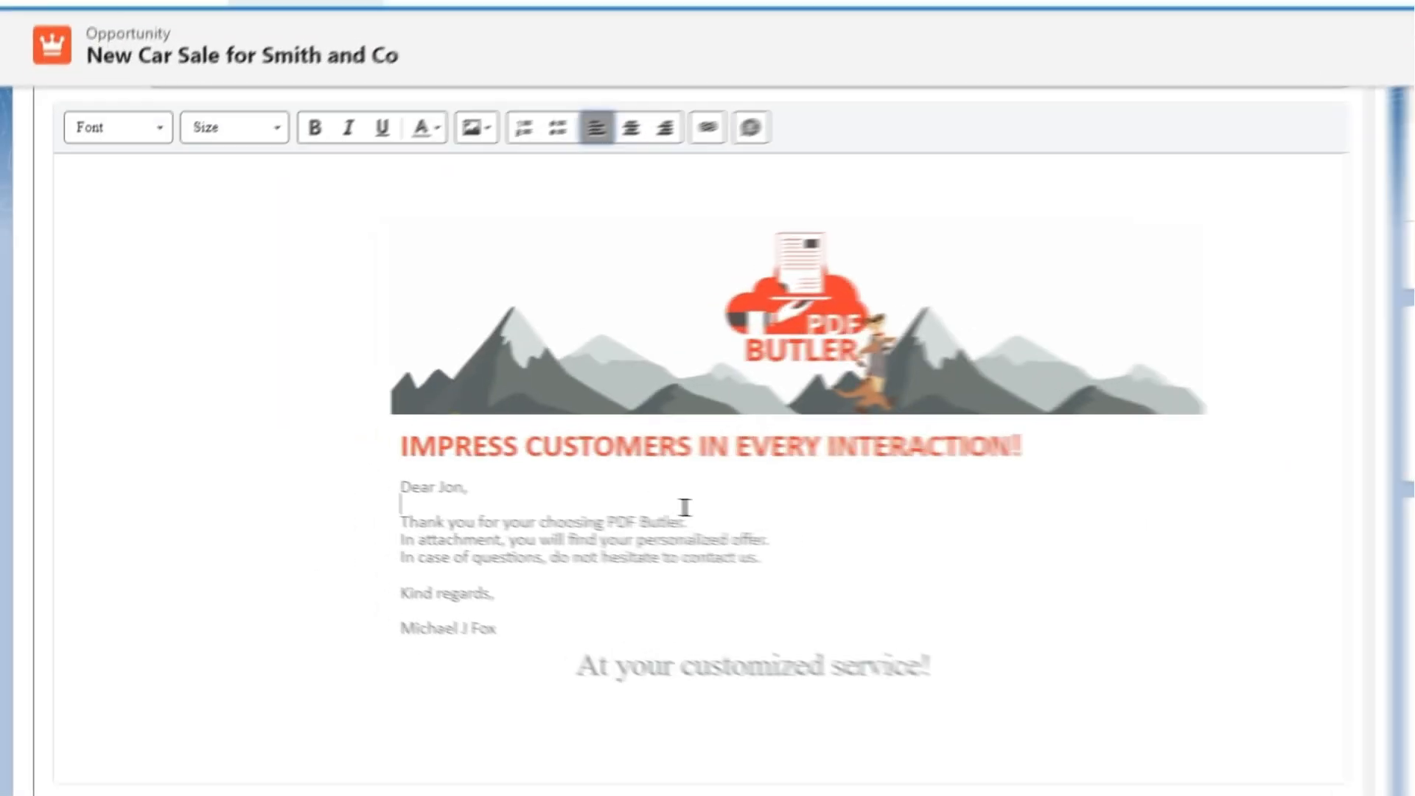
pyautogui.press('Return')
pyautogui.write('nio')
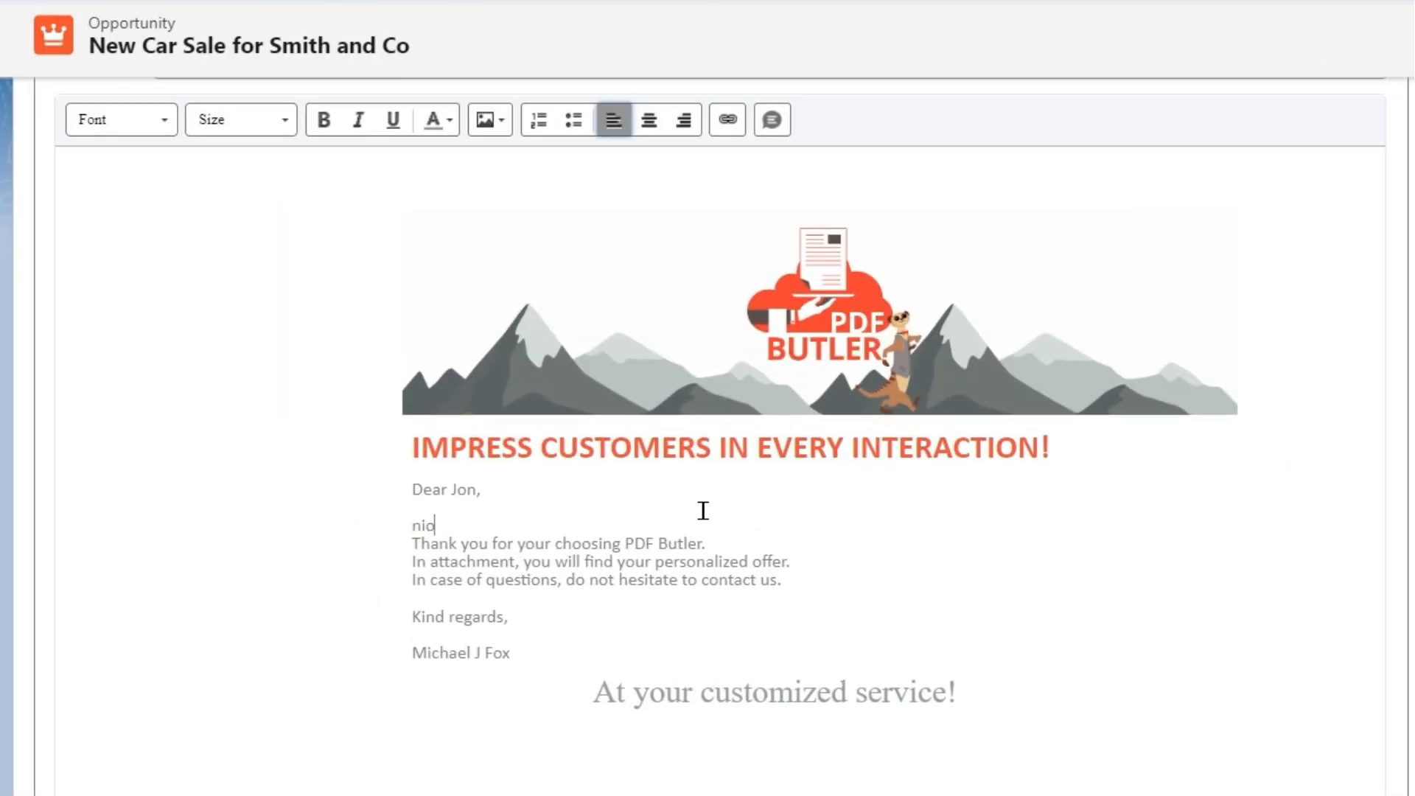
pyautogui.write(' can make my changes')
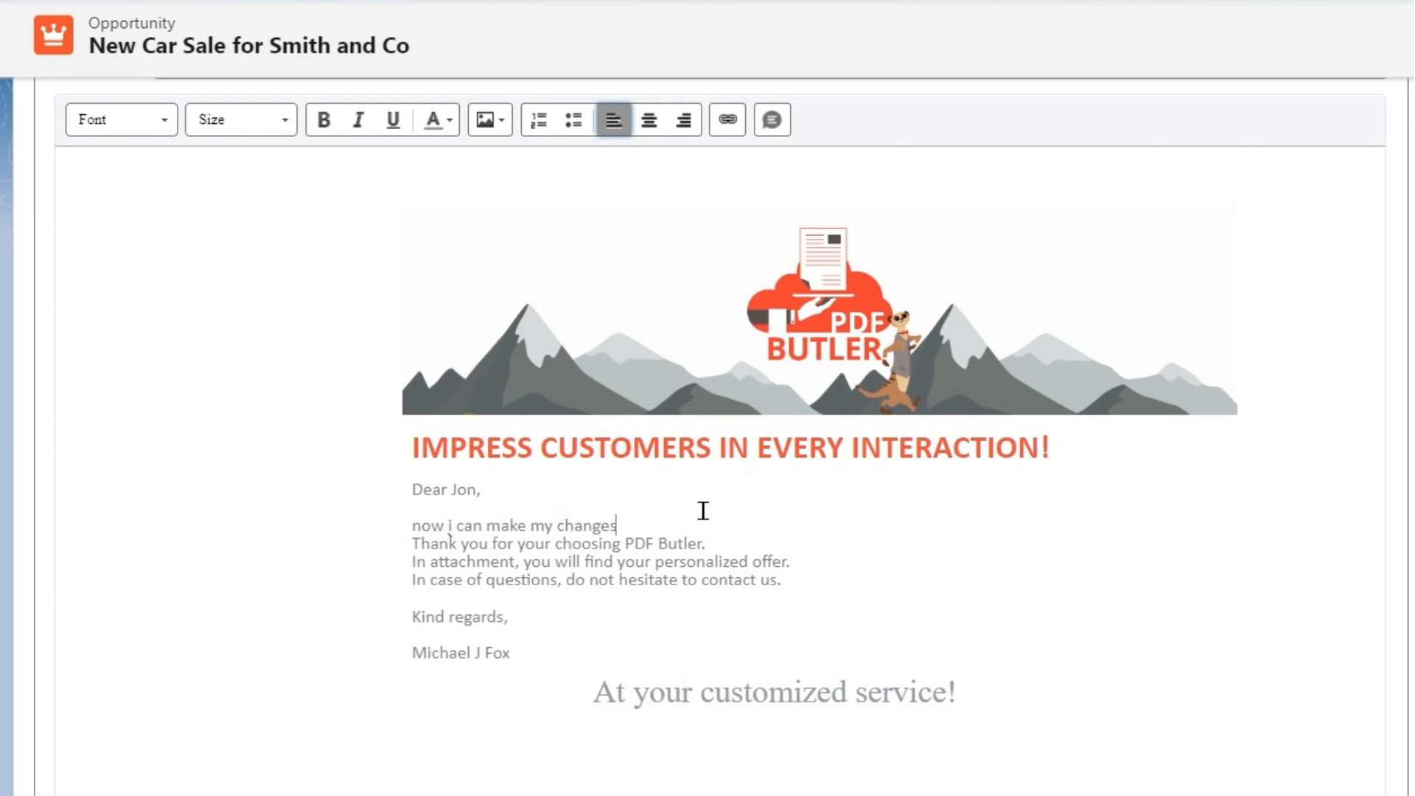
# Insert a blank line after the added sentence and review the edited email draft up to the record header.
pyautogui.press('Return')
pyautogui.scroll(-3, 881, 499)
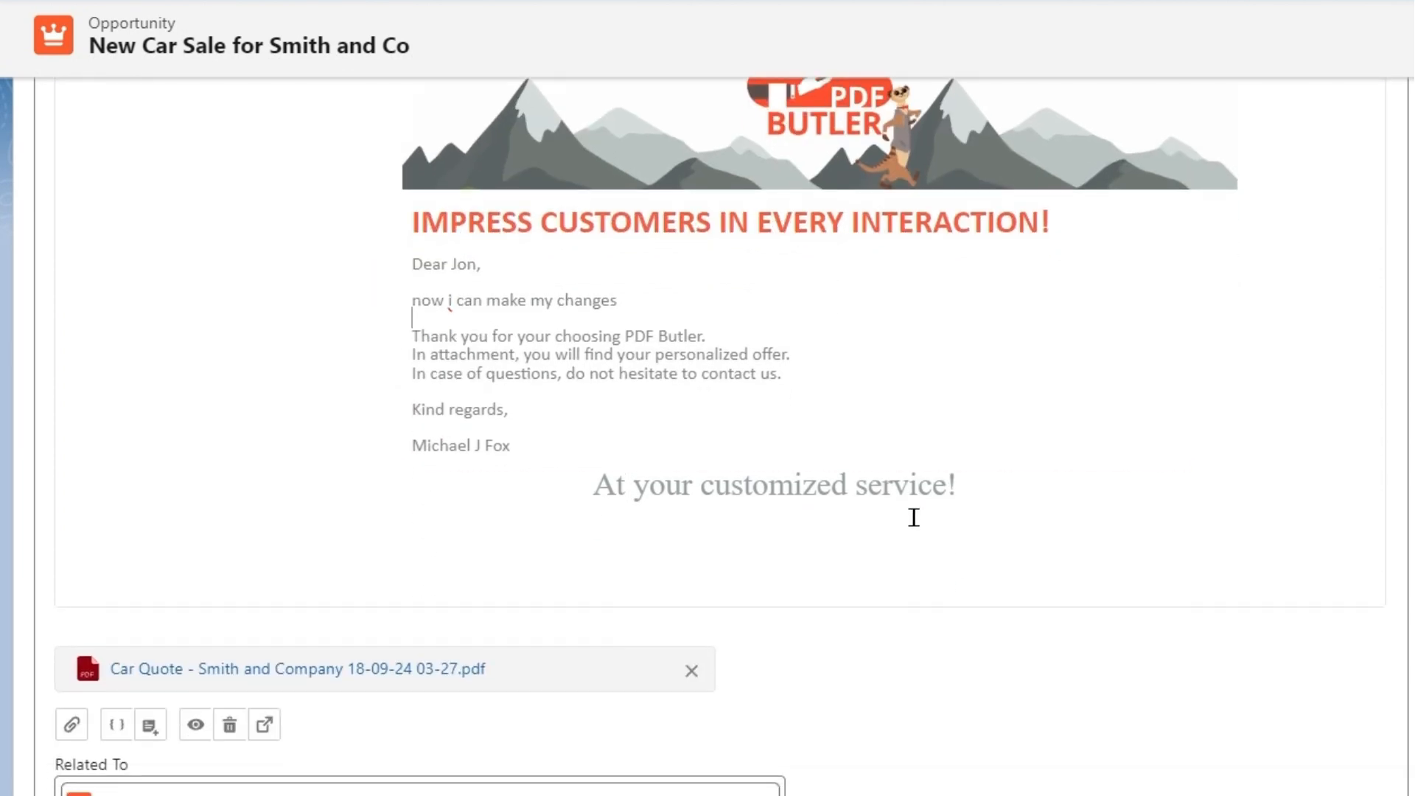
pyautogui.scroll(2, 914, 517)
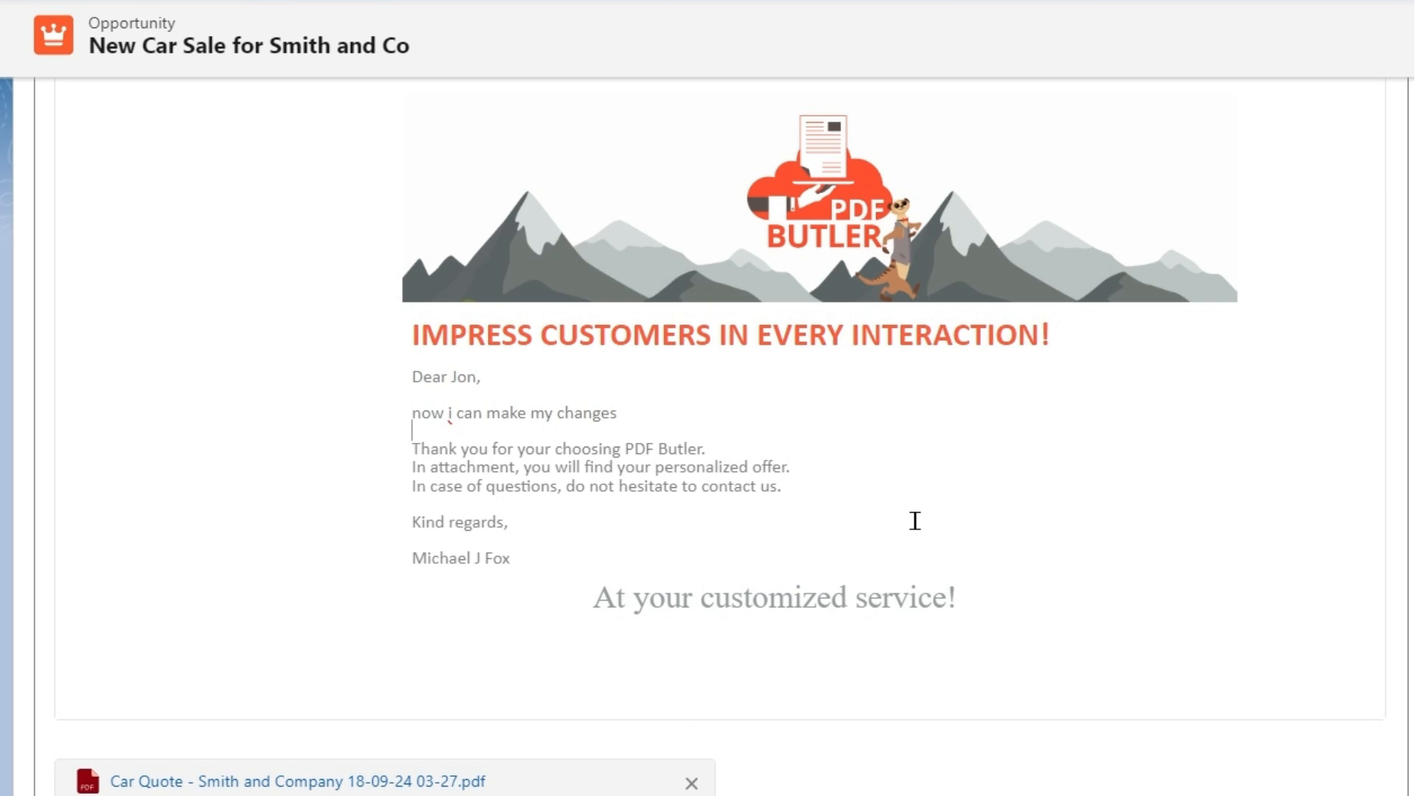
pyautogui.scroll(5, 915, 521)
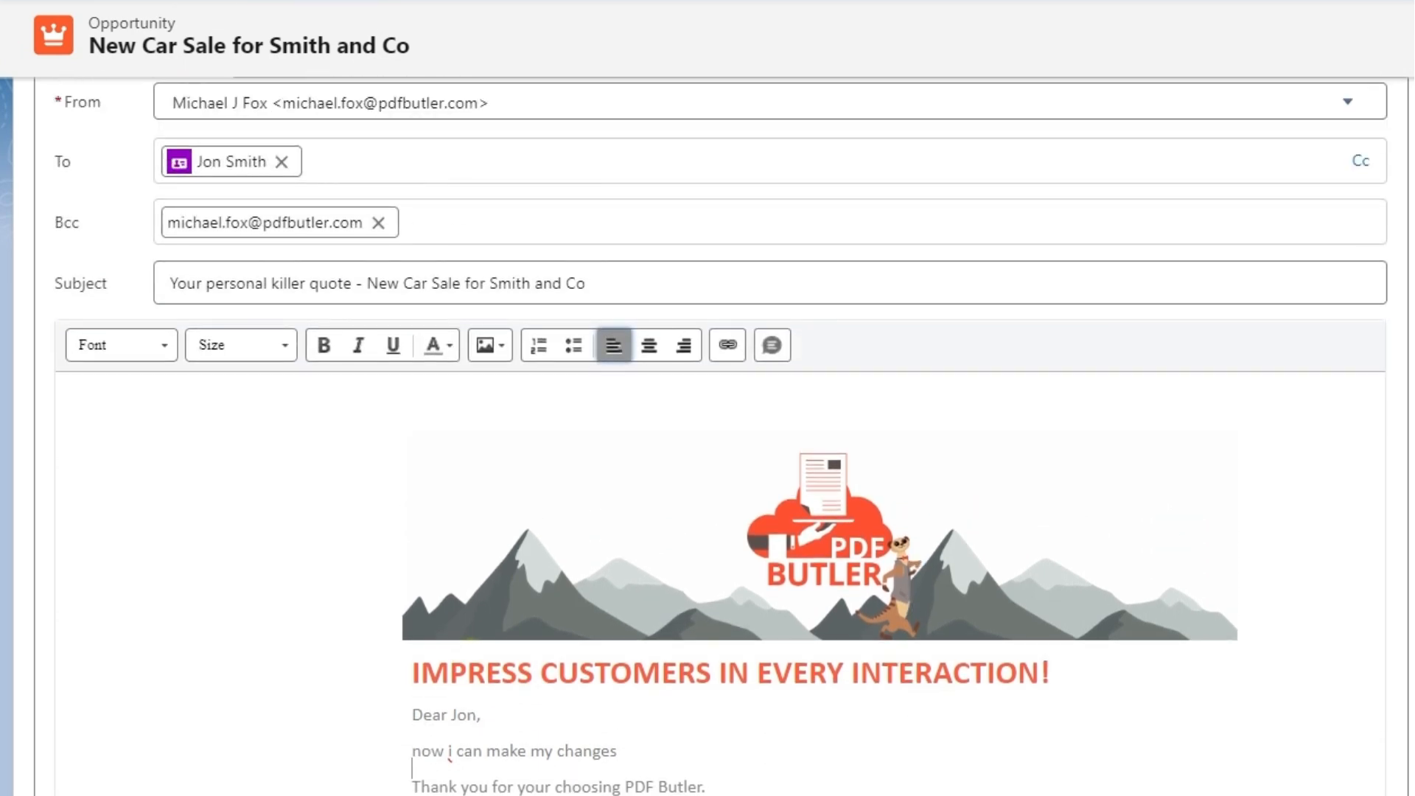
pyautogui.scroll(8, 236, 562)
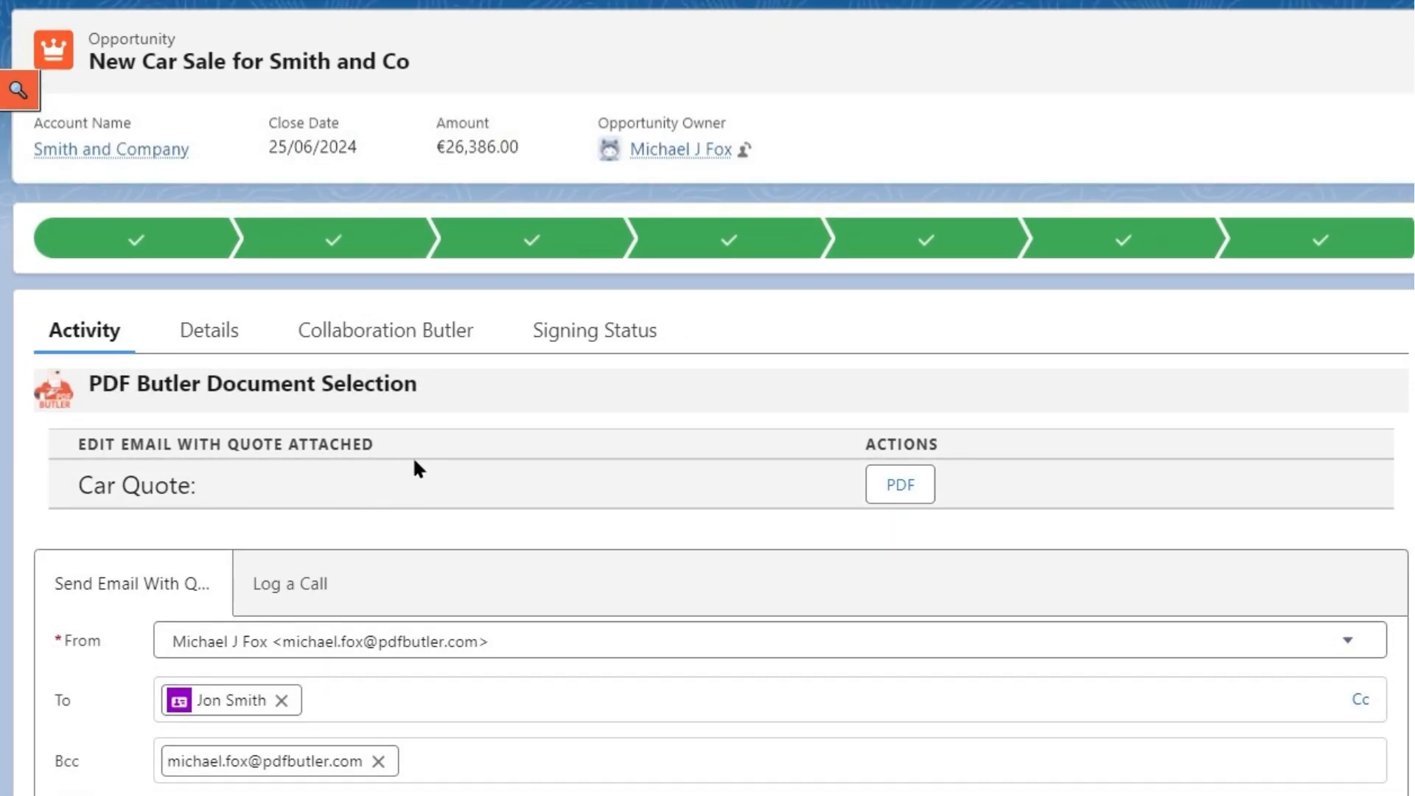
# On the Collaboration Butler tab, select the pdfbutler_Car Quote_EN (10).docx file and open its Edit and Add Files Email from Collab Butler.
pyautogui.click(395, 332)
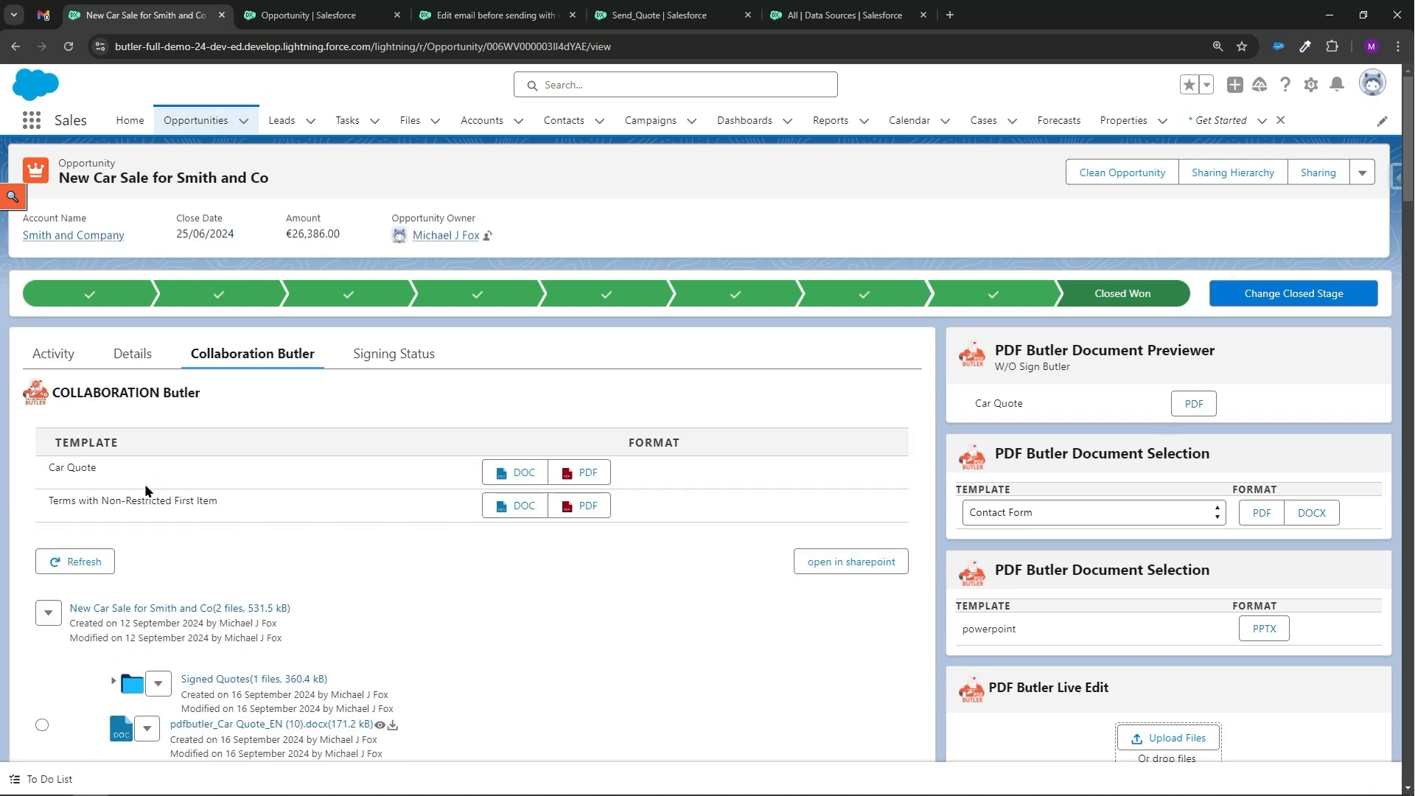
pyautogui.scroll(-1, 144, 483)
pyautogui.scroll(-3, 143, 470)
pyautogui.click(42, 672)
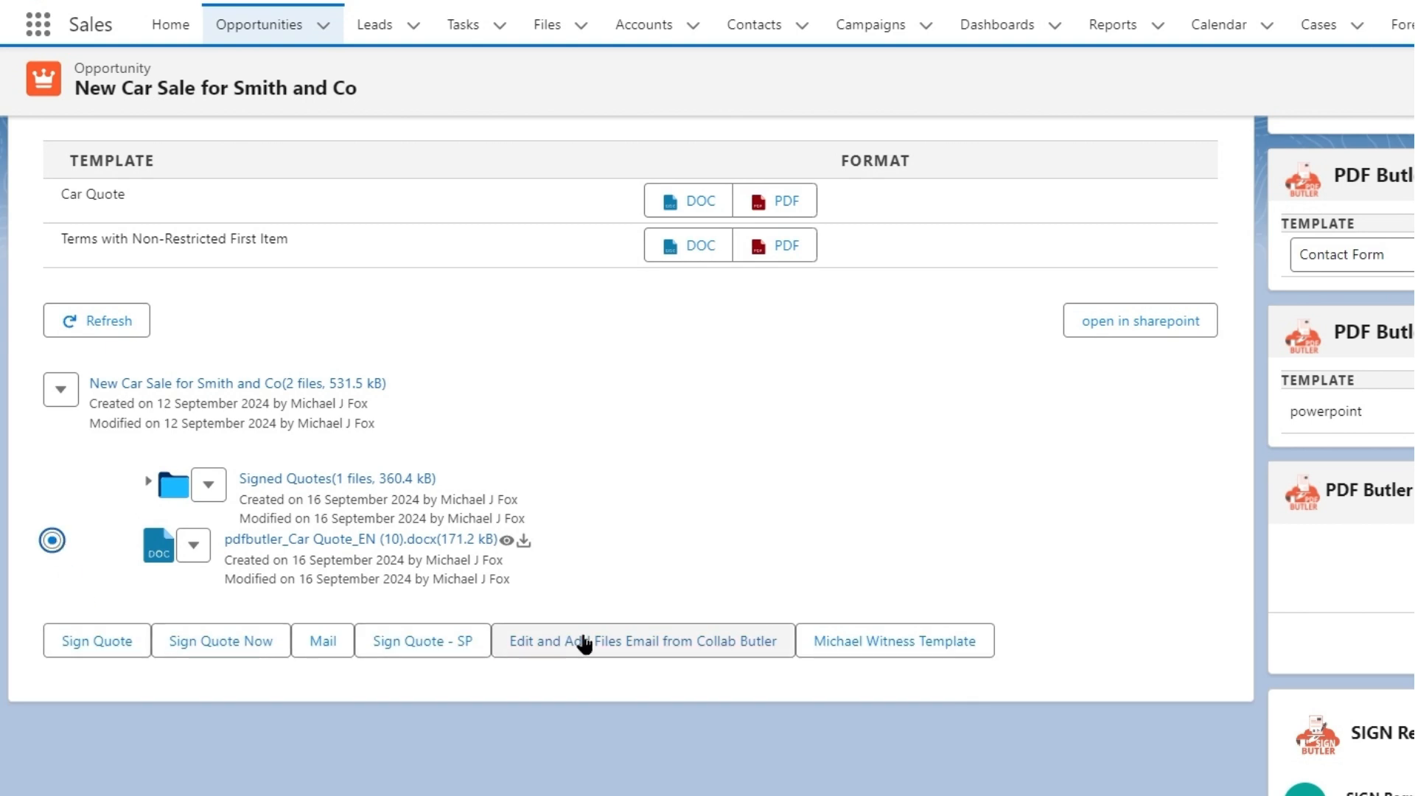
pyautogui.click(685, 647)
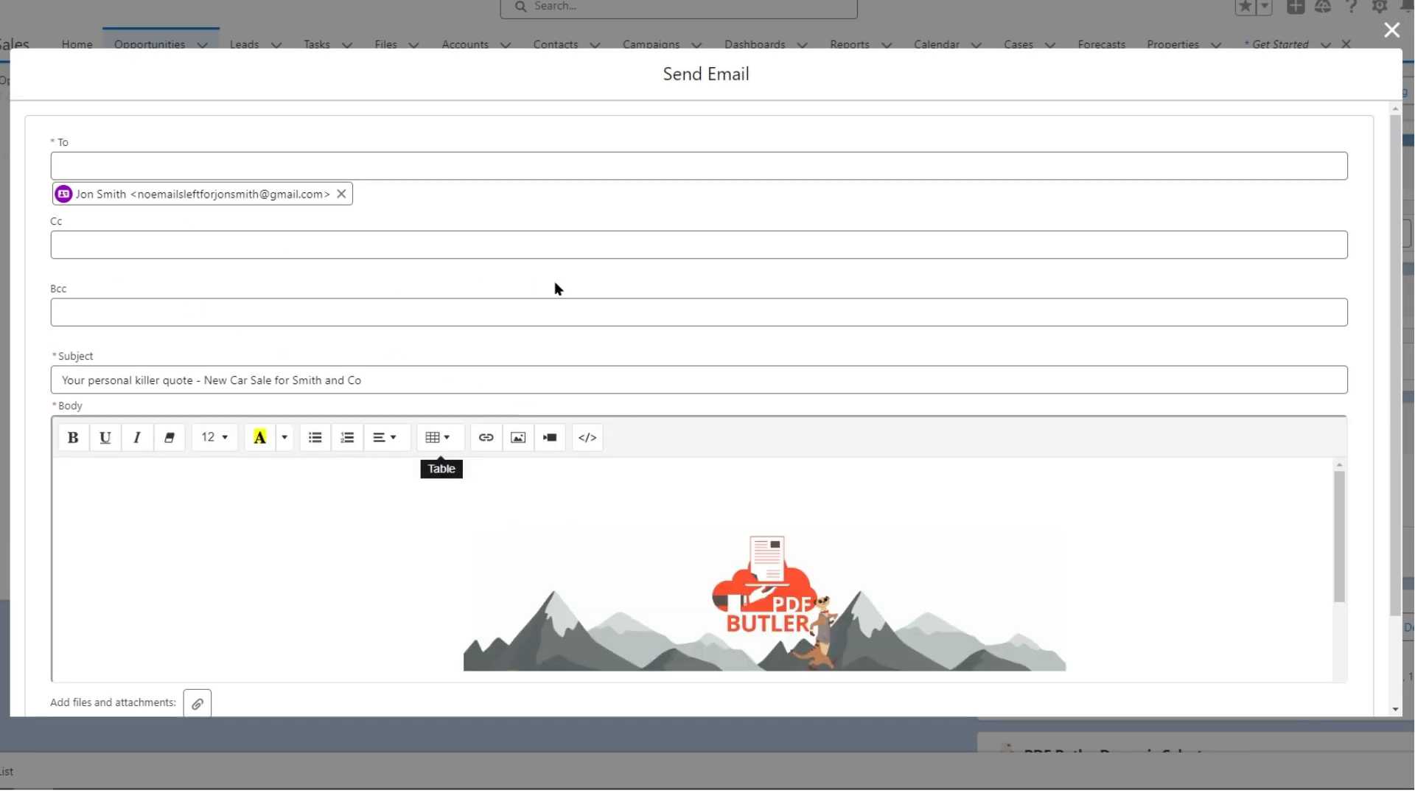
# Open the file picker for adding attachments to the email and browse the Sharepoint files.
pyautogui.scroll(-3, 556, 287)
pyautogui.scroll(-2, 595, 435)
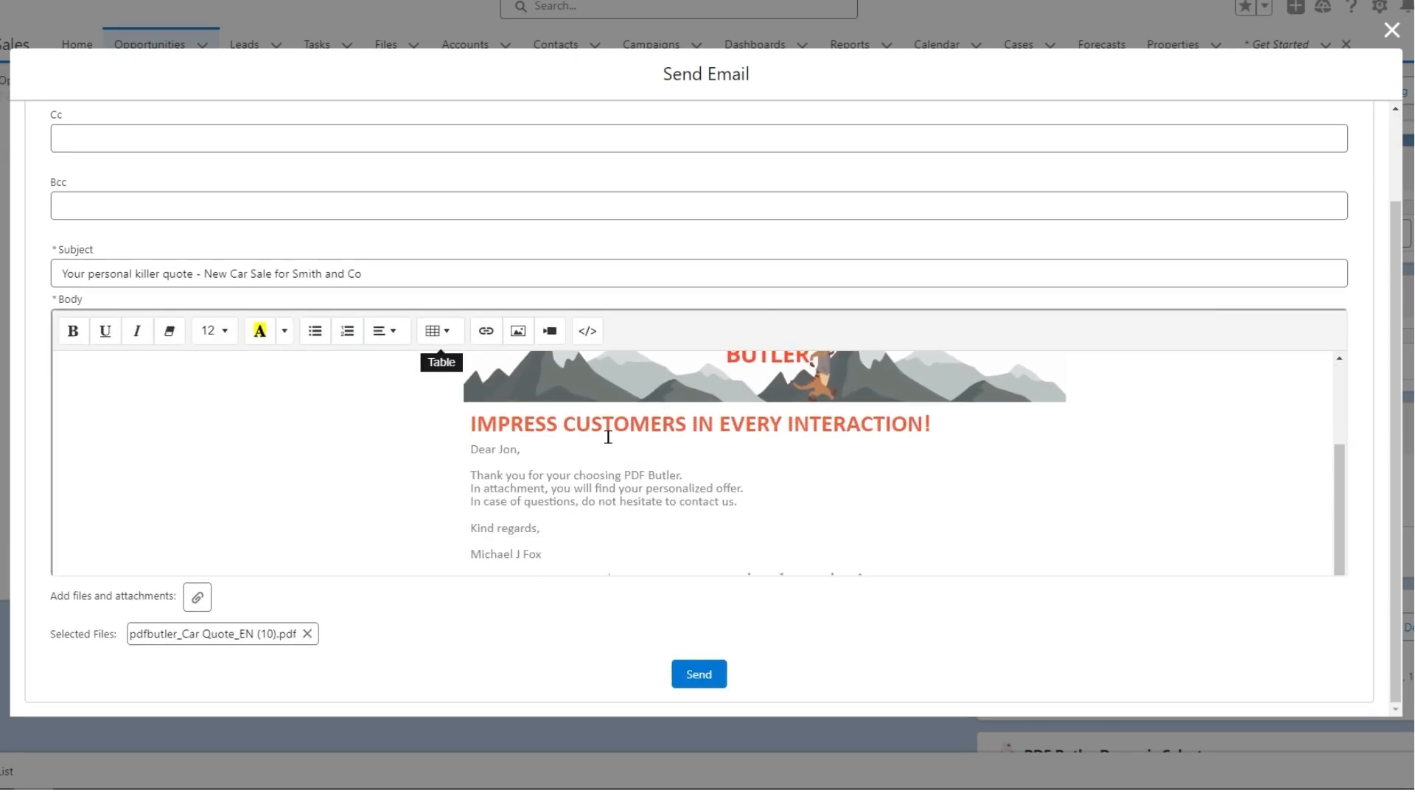
pyautogui.scroll(-1, 608, 437)
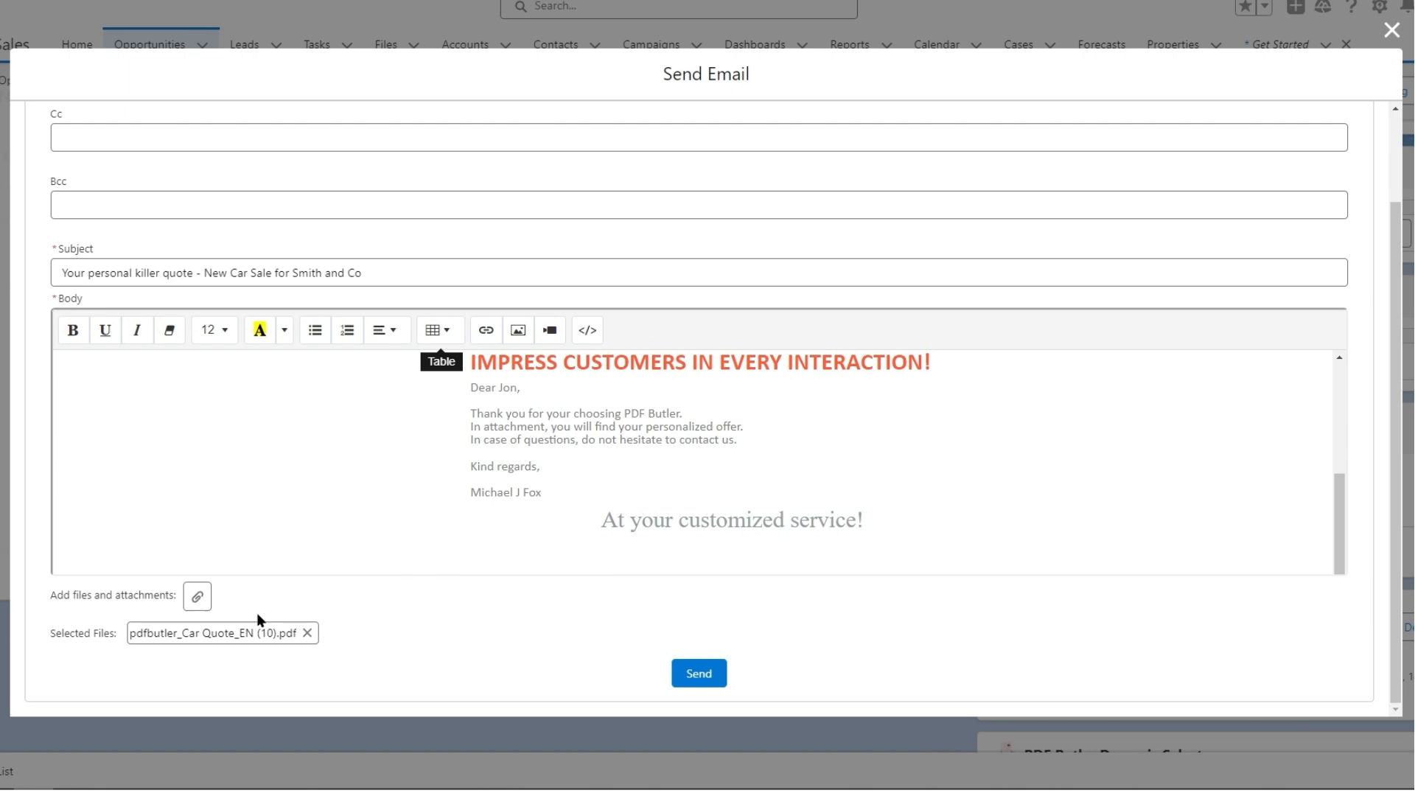
pyautogui.click(194, 597)
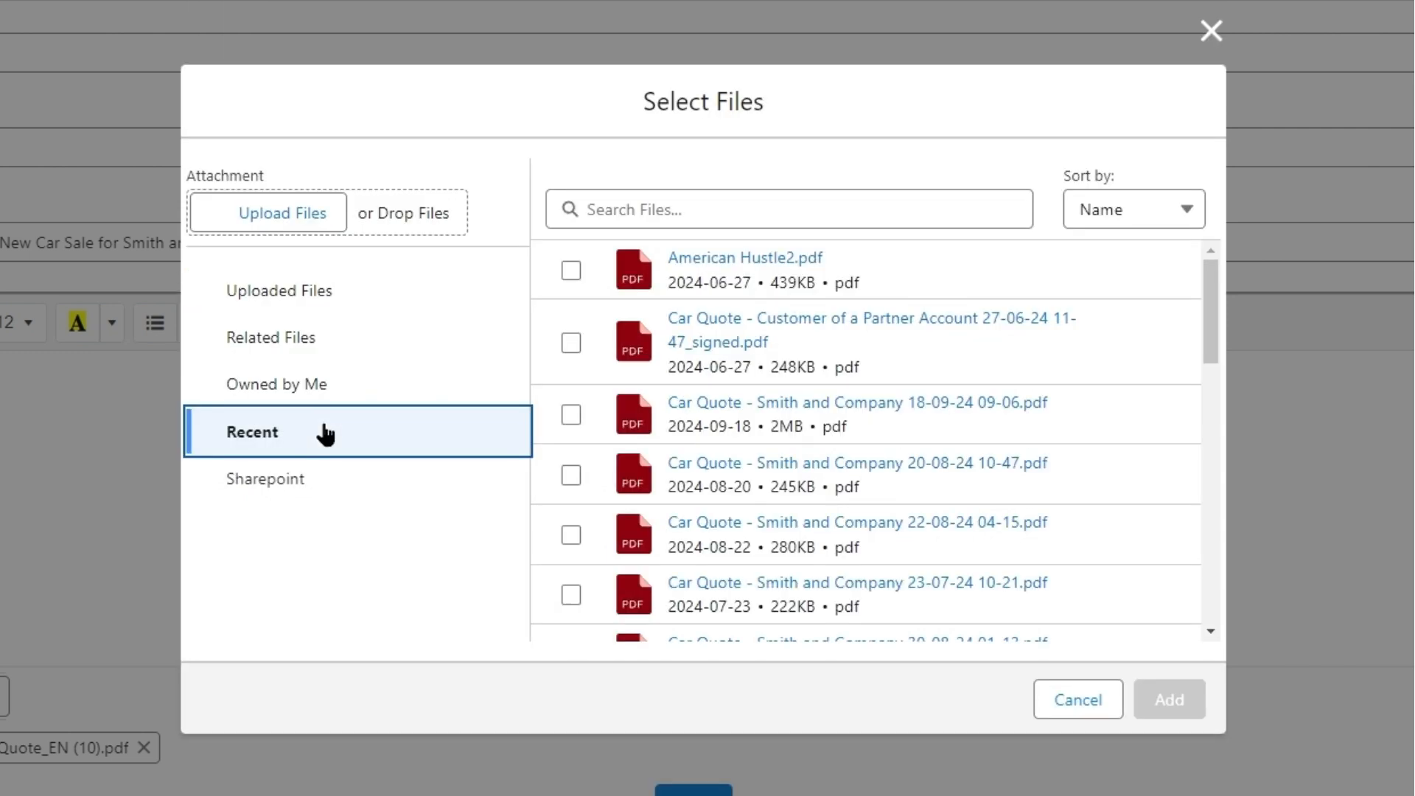
pyautogui.click(314, 488)
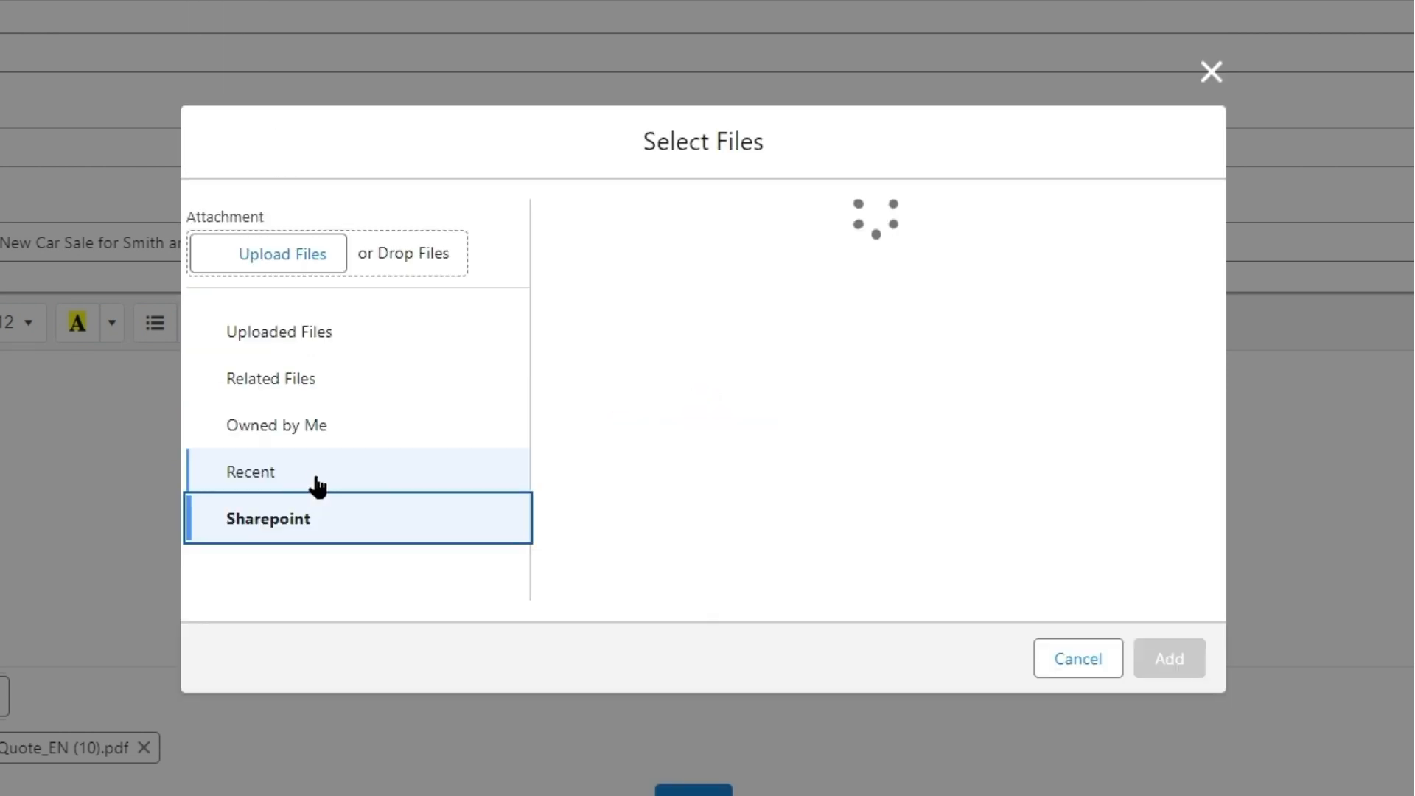